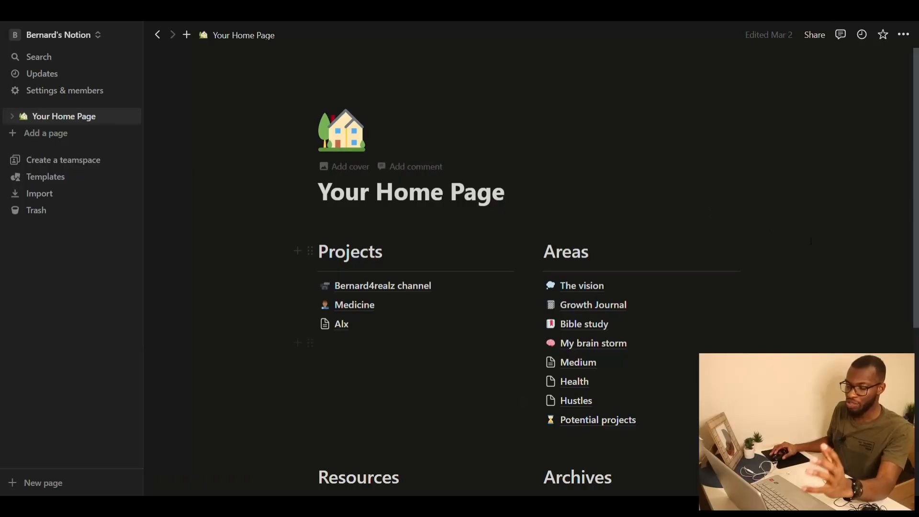
Look over the Projects, Areas, Resources and Archives sections of Your Home Page.
scroll(856, 224, down, 3)
scroll(852, 221, up, 3)
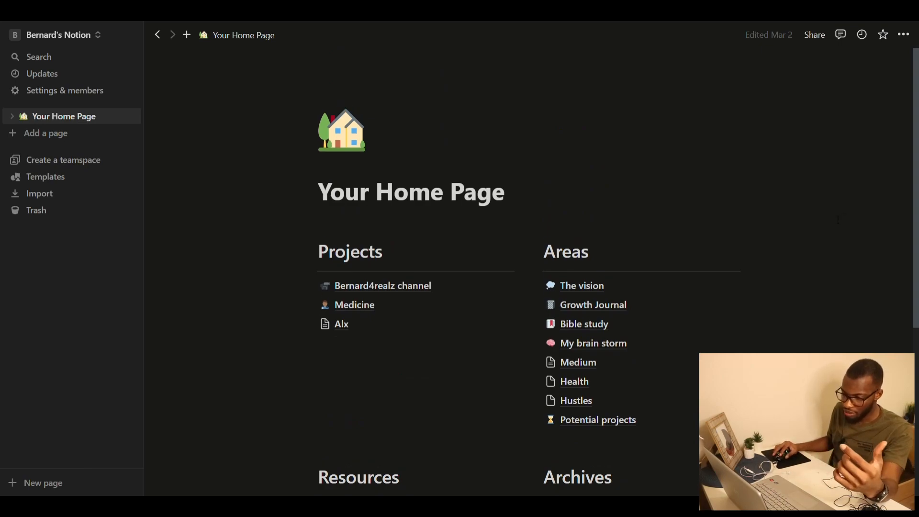
scroll(837, 219, down, 3)
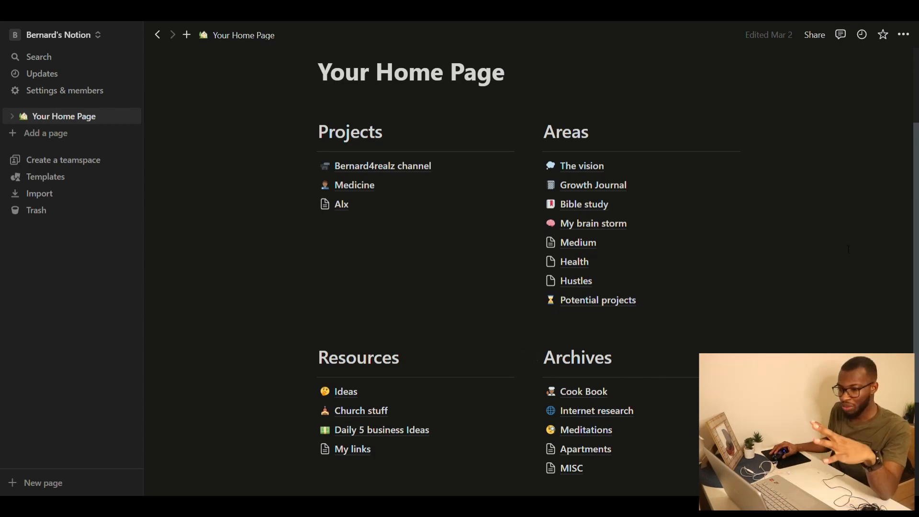
scroll(846, 248, up, 3)
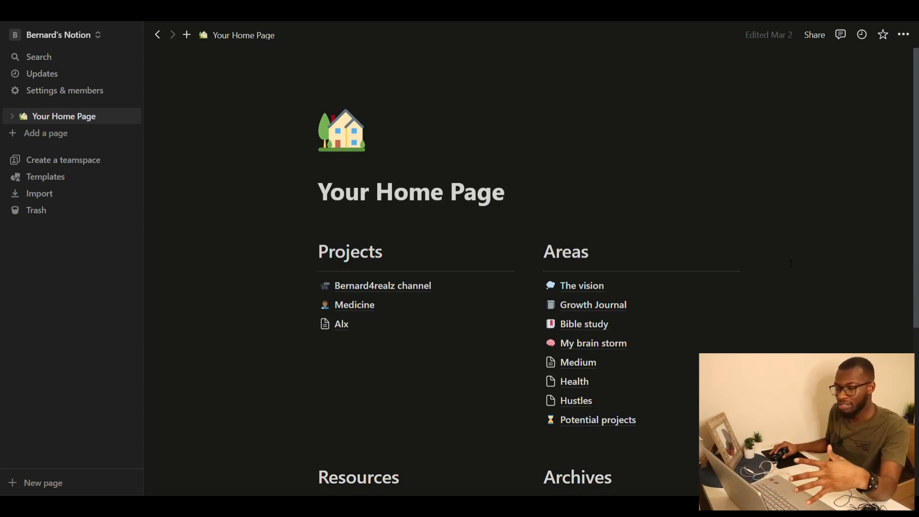
scroll(791, 264, down, 3)
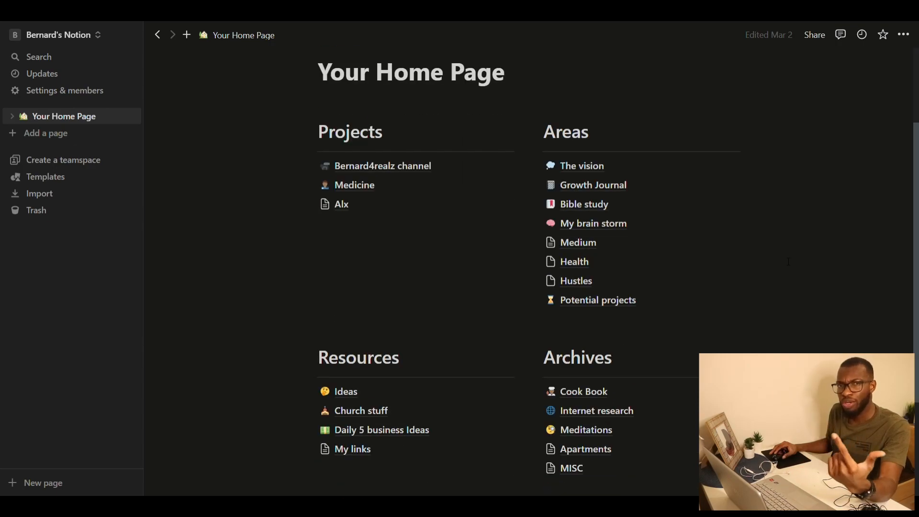
scroll(787, 263, up, 1)
scroll(785, 263, down, 1)
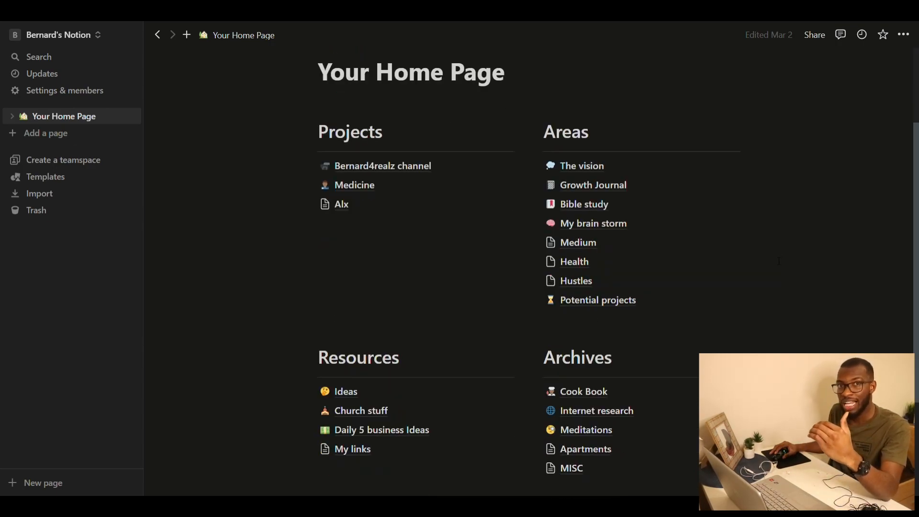
Open the YouTube channel page listed under Projects and look through its Flow, Plans and Resources sections.
click(390, 167)
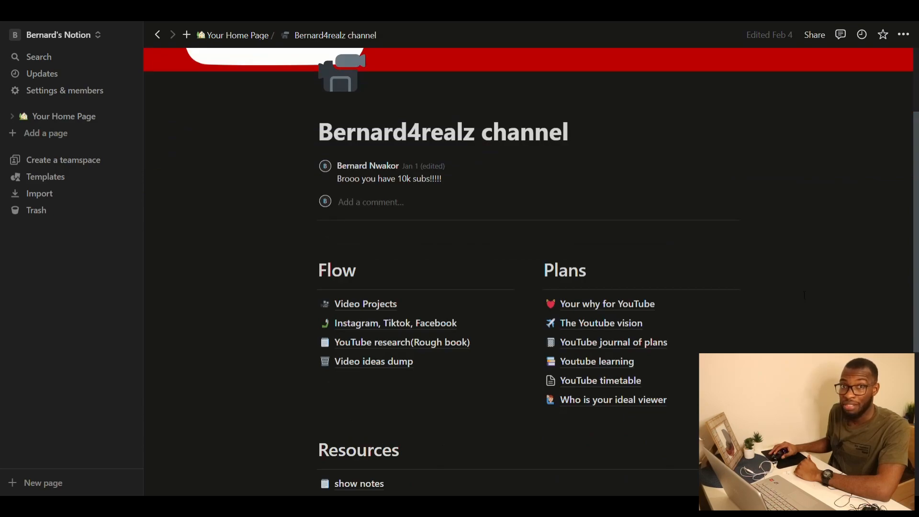
scroll(804, 296, down, 3)
scroll(795, 290, up, 5)
scroll(794, 290, down, 2)
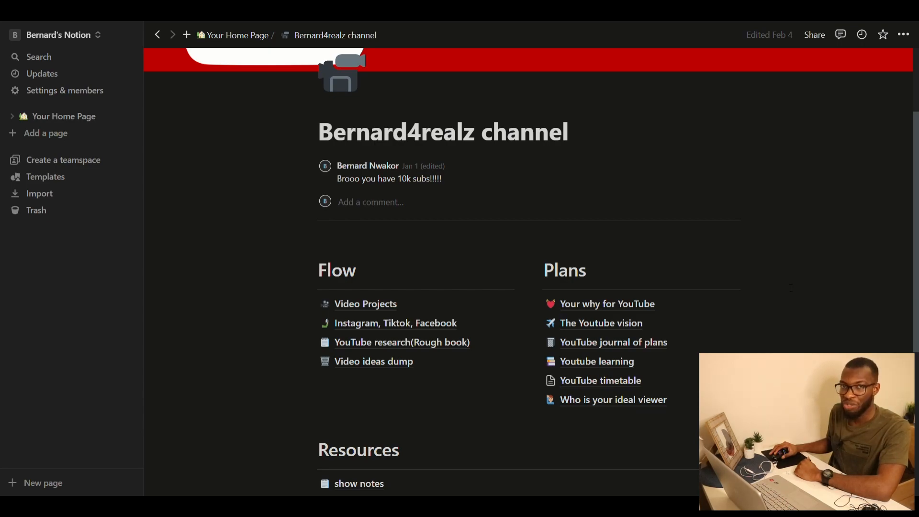
scroll(789, 291, down, 2)
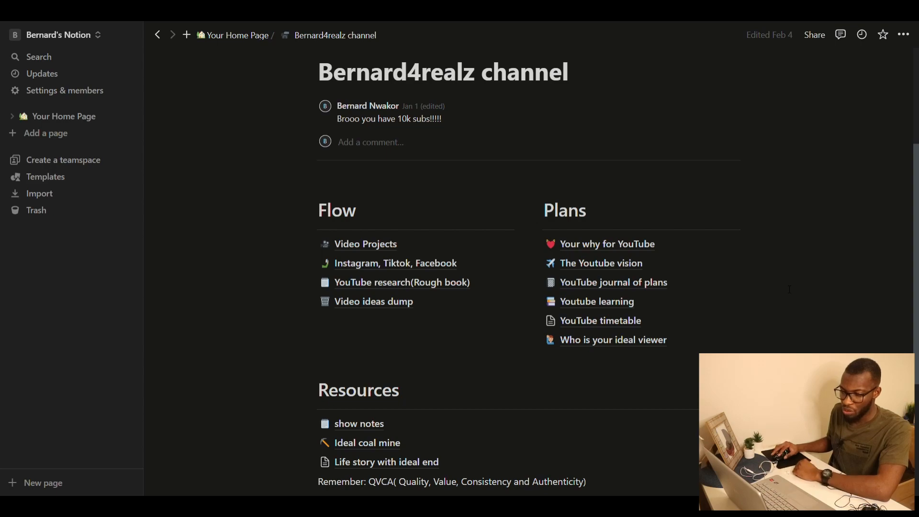
Open the Video Projects database under Flow and examine its video titles, niches, statuses and publish dates.
click(385, 245)
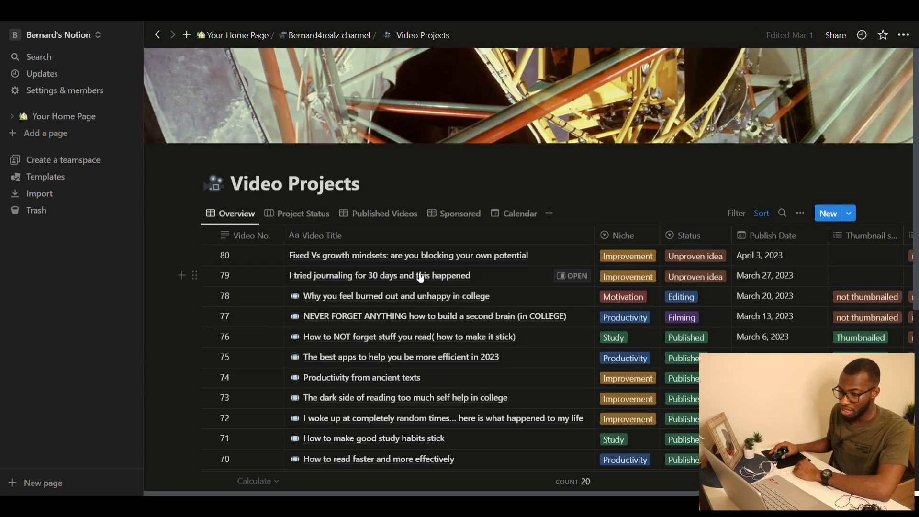
scroll(617, 318, down, 4)
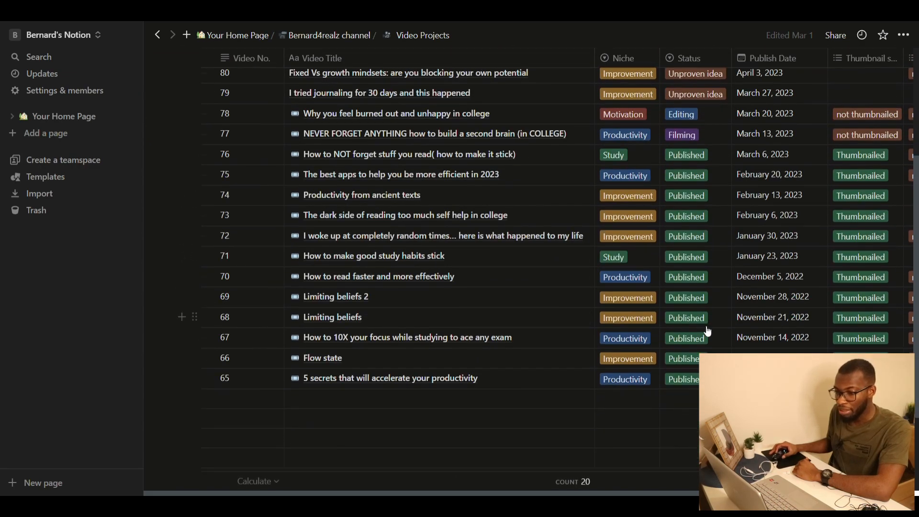
scroll(575, 306, down, 3)
scroll(478, 276, up, 4)
scroll(517, 287, down, 1)
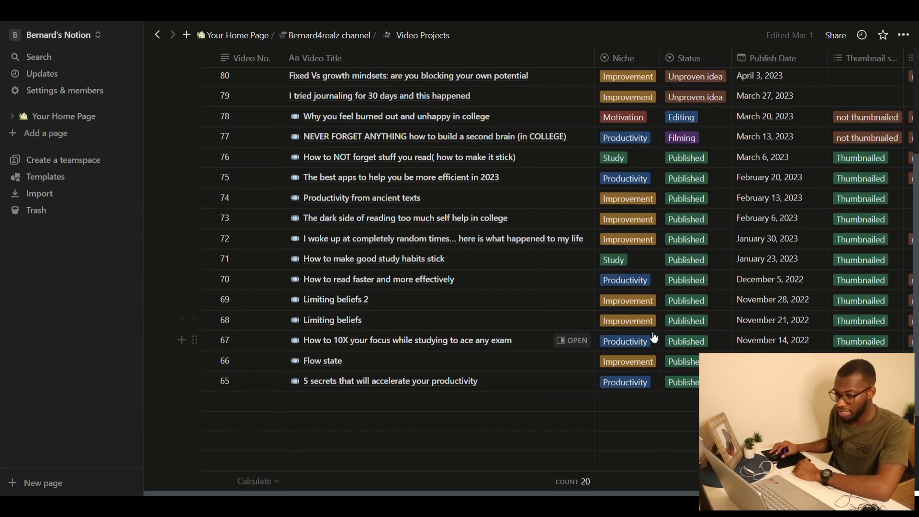
scroll(654, 337, down, 2)
scroll(654, 338, right, 3)
scroll(478, 373, left, 3)
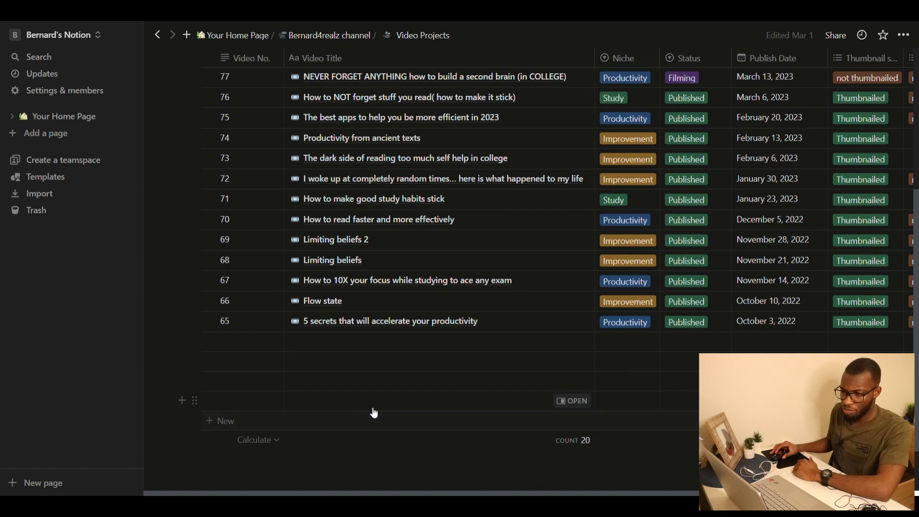
scroll(369, 267, down, 2)
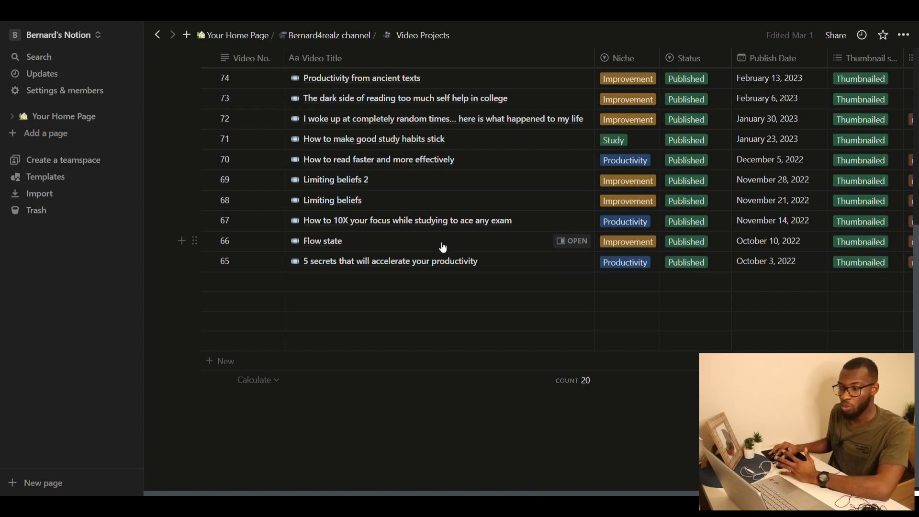
Go back up to Your Home Page and open the Medicine page under Projects.
click(306, 36)
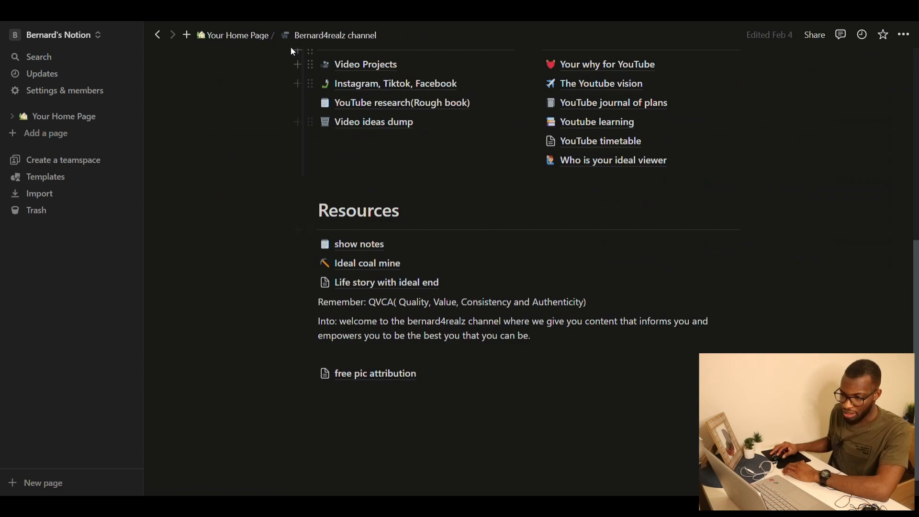
click(256, 36)
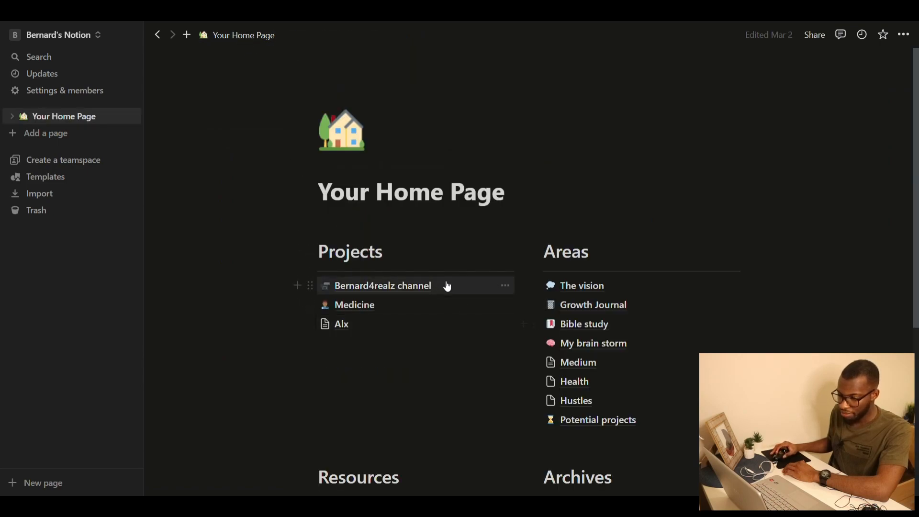
scroll(373, 184, down, 3)
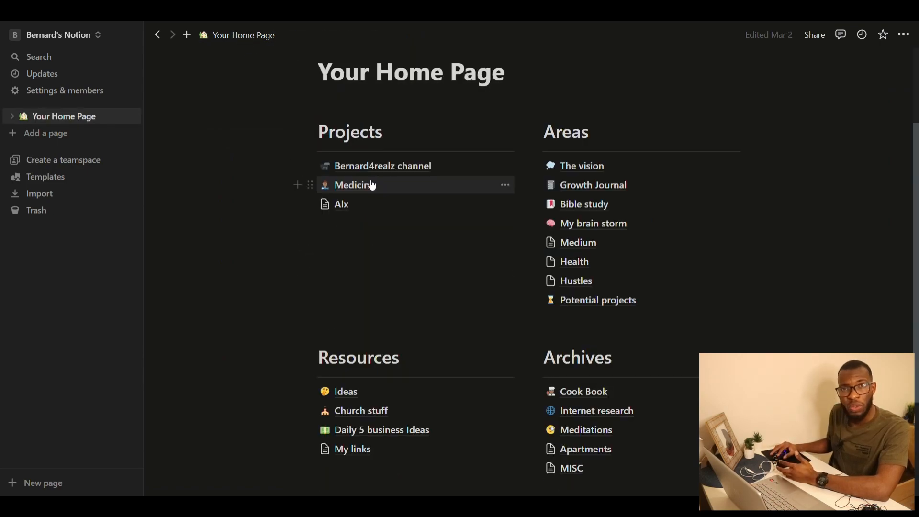
click(373, 185)
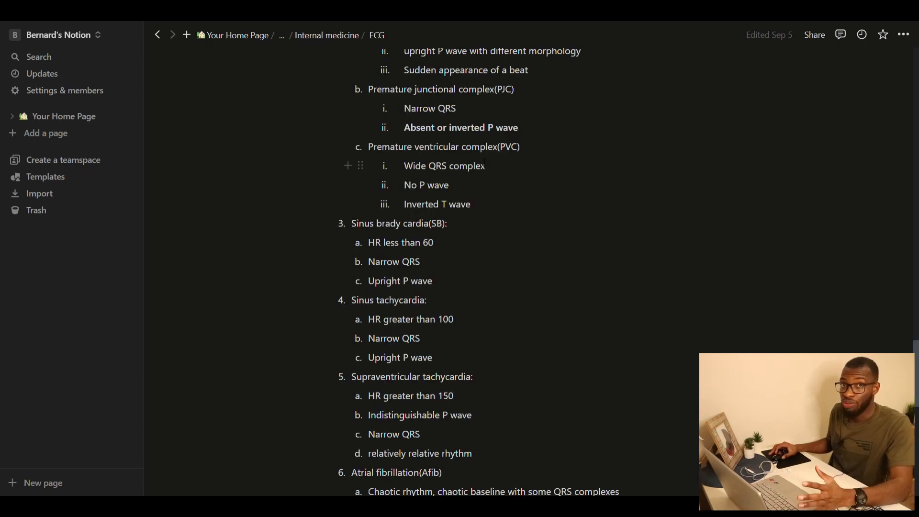
Leave the ECG notes and return through the parent pages to Your Home Page.
click(318, 35)
click(318, 35)
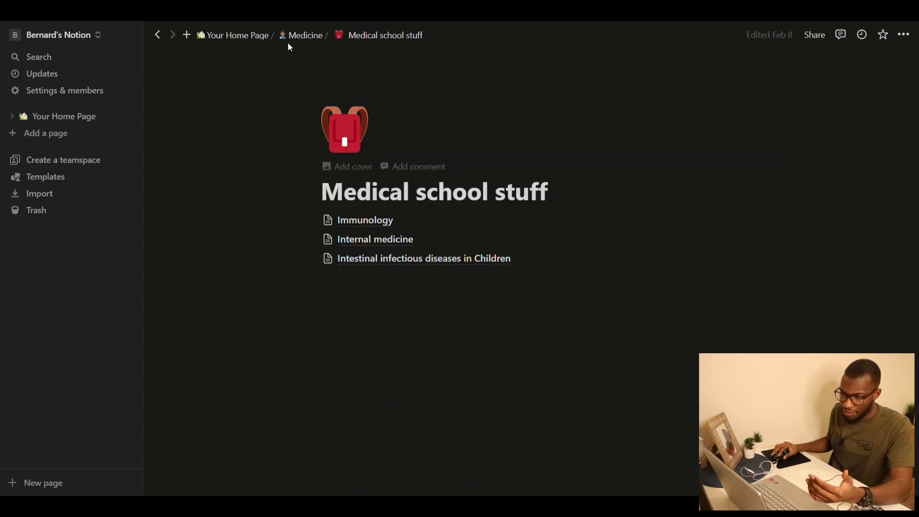
click(250, 35)
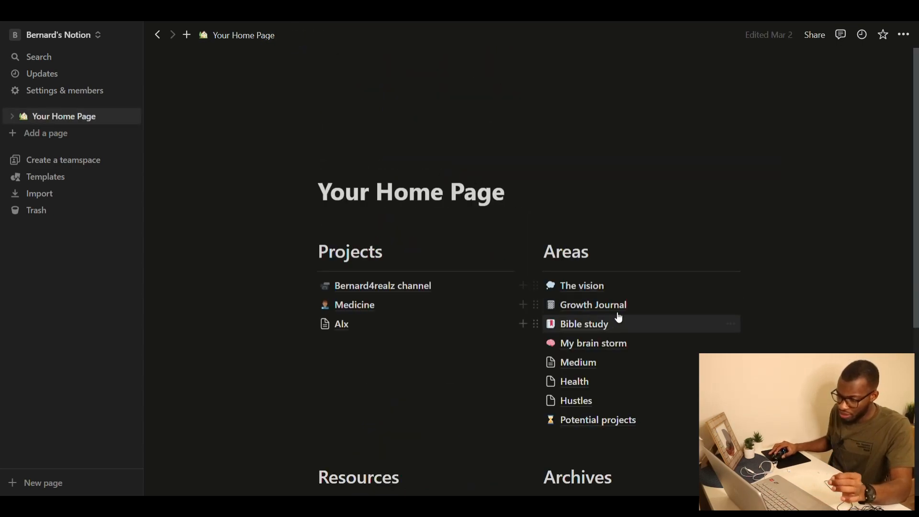
Look through the entries of the Growth Journal under Areas, and go back to the home page's sections.
click(604, 306)
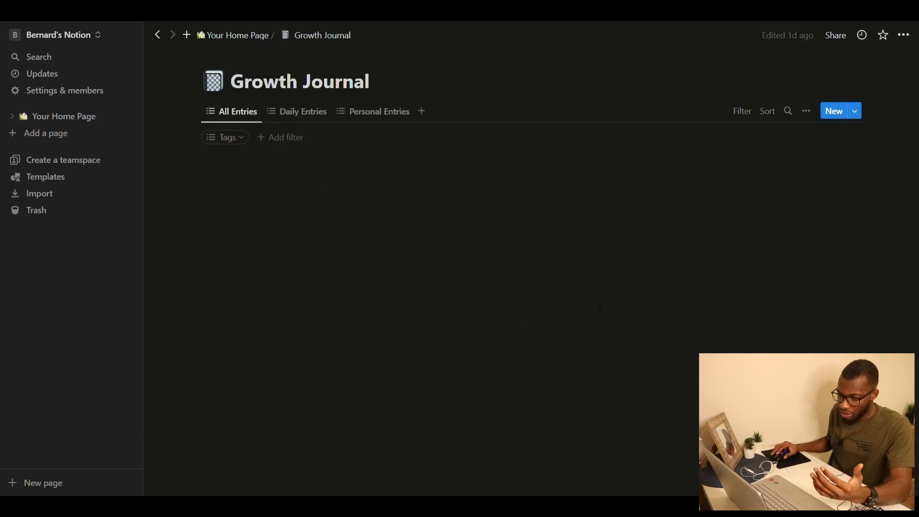
scroll(423, 194, down, 5)
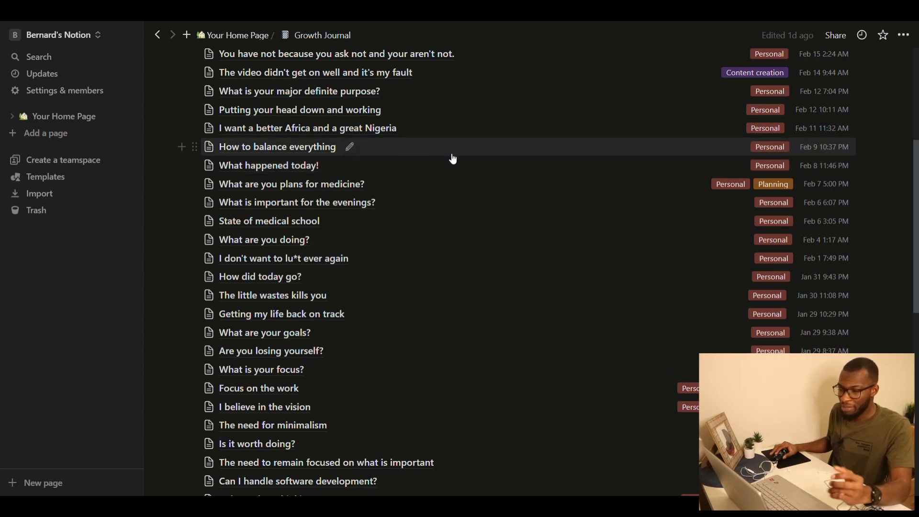
scroll(492, 163, up, 5)
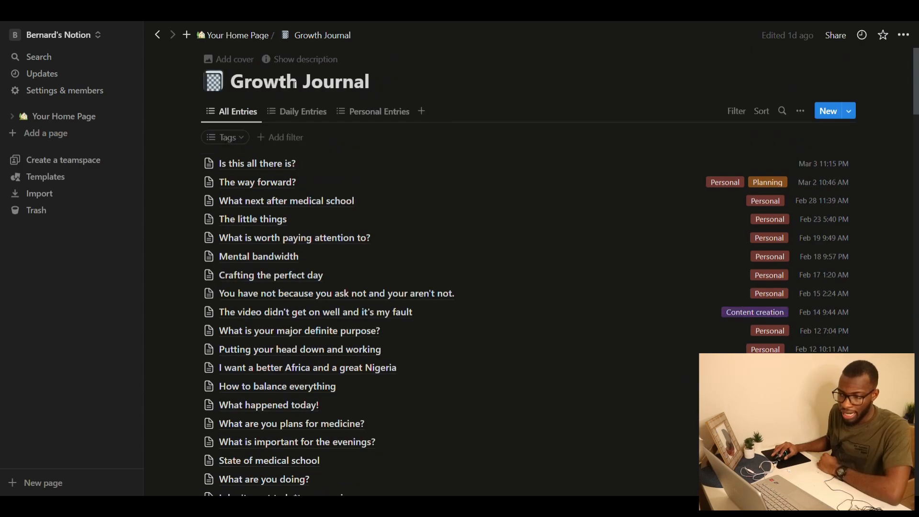
click(242, 35)
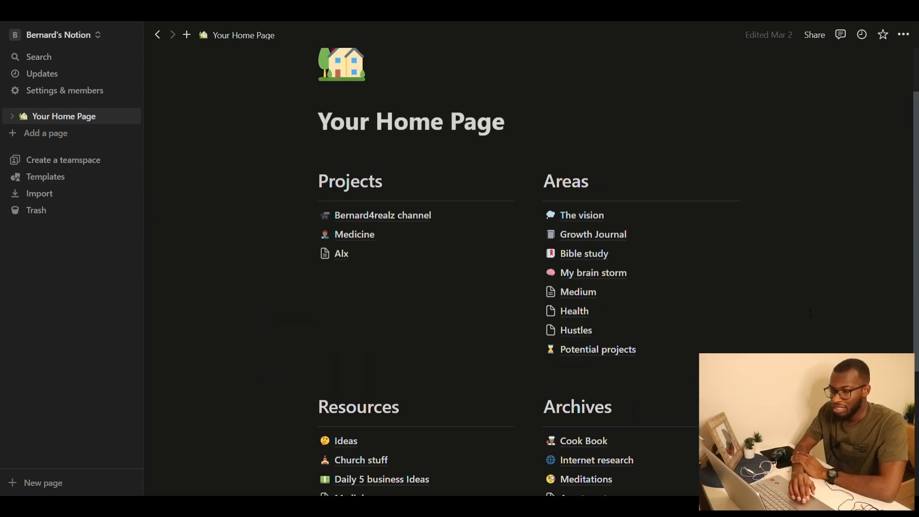
scroll(810, 314, down, 3)
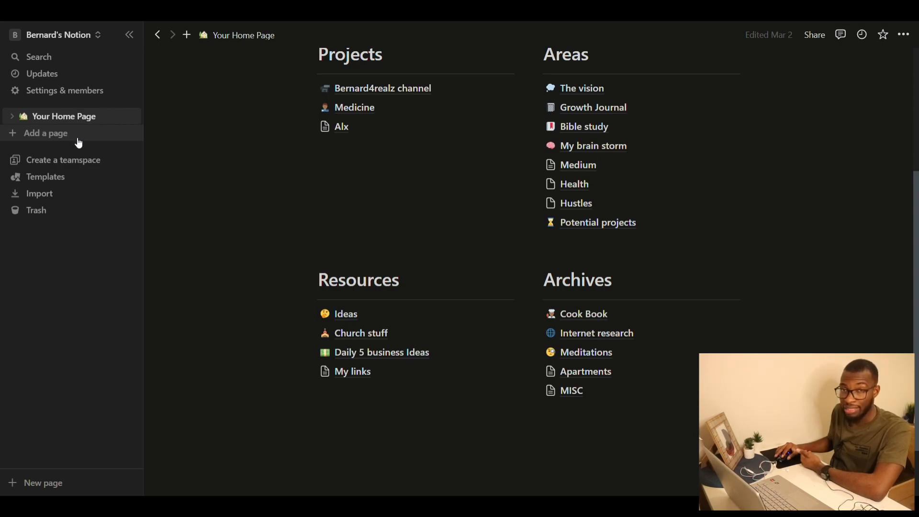
Add a new empty page to the workspace and title it "Home page new".
click(41, 134)
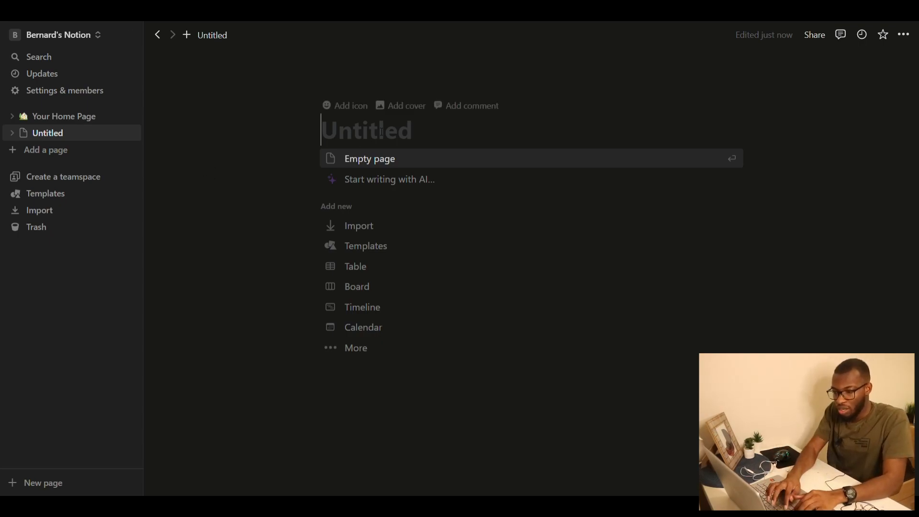
text(Homw)
key(BackSpace)
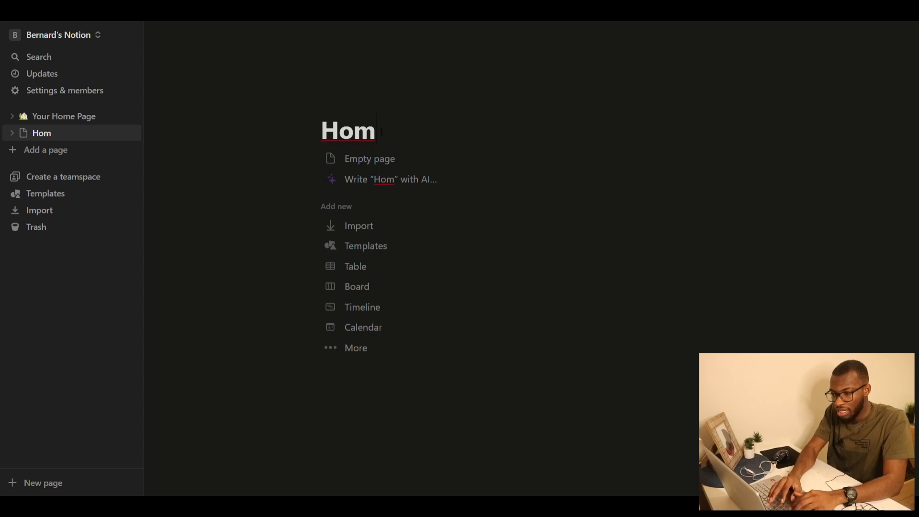
text(e page new)
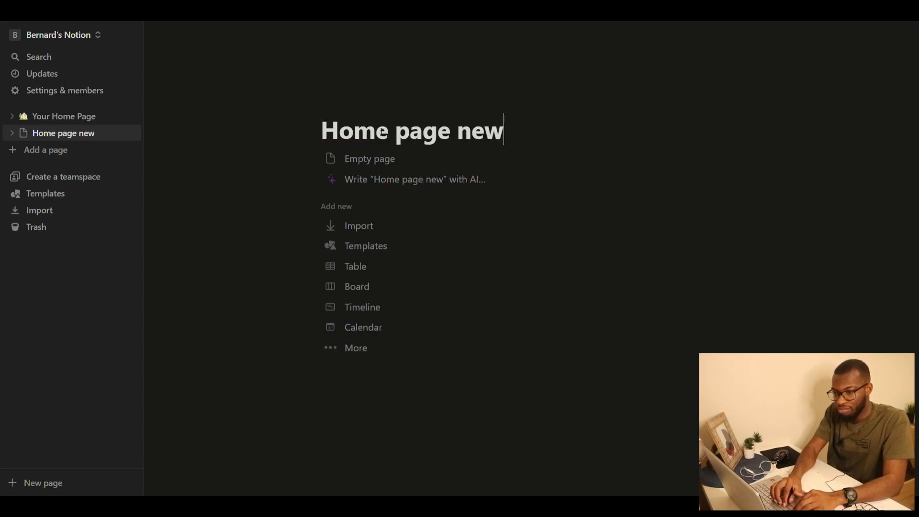
key(Return)
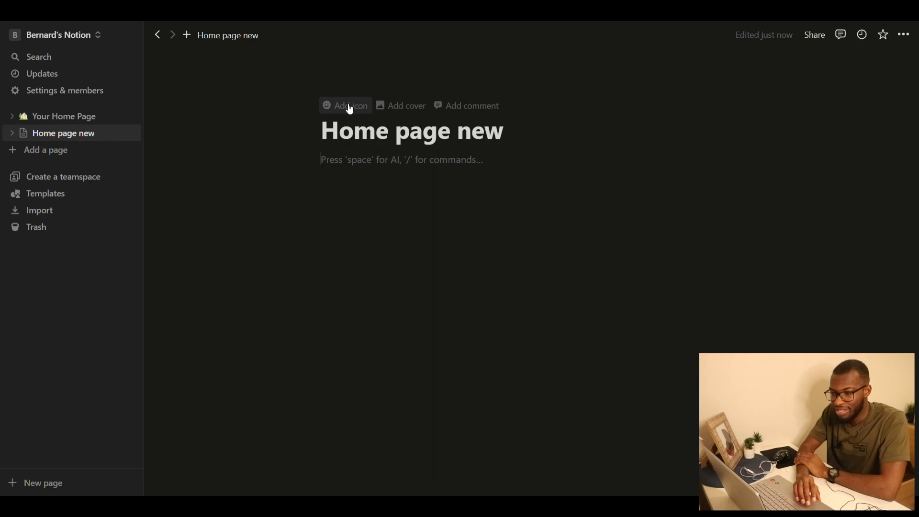
Give the new page a thatched hut emoji icon, found by searching for "house".
click(345, 107)
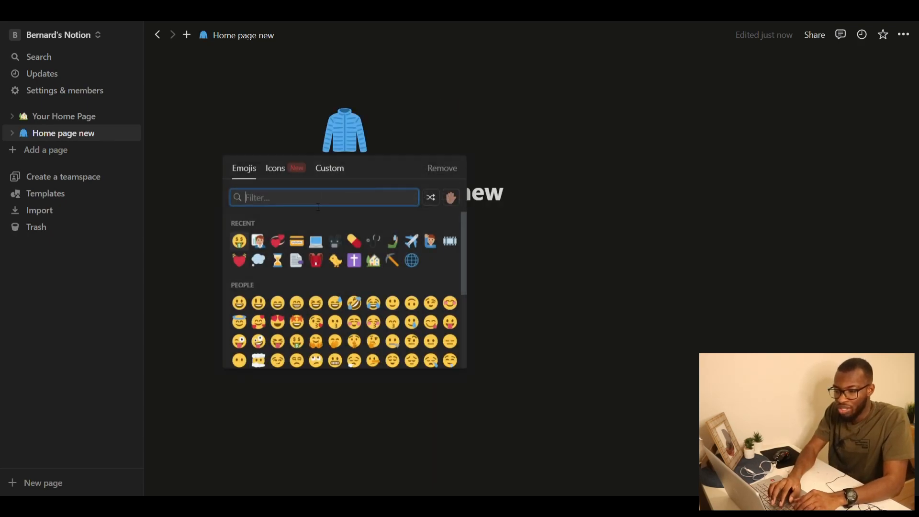
text(house)
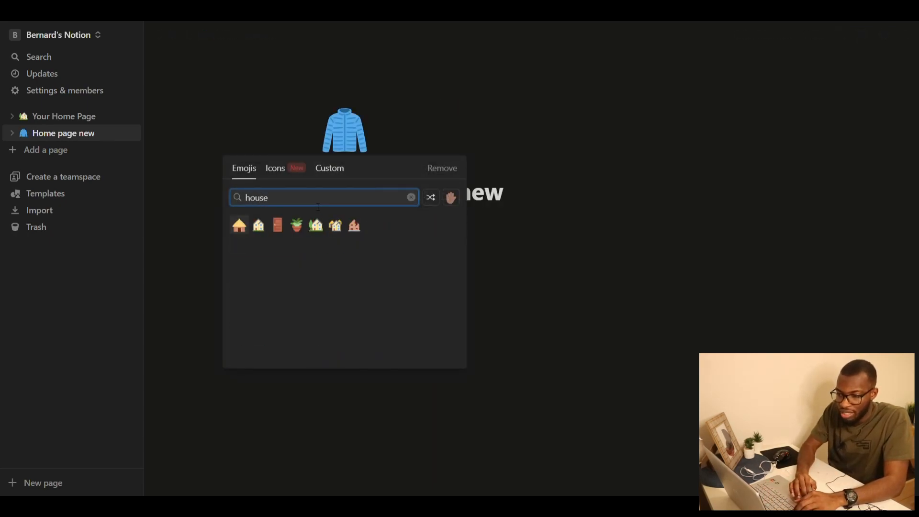
click(239, 225)
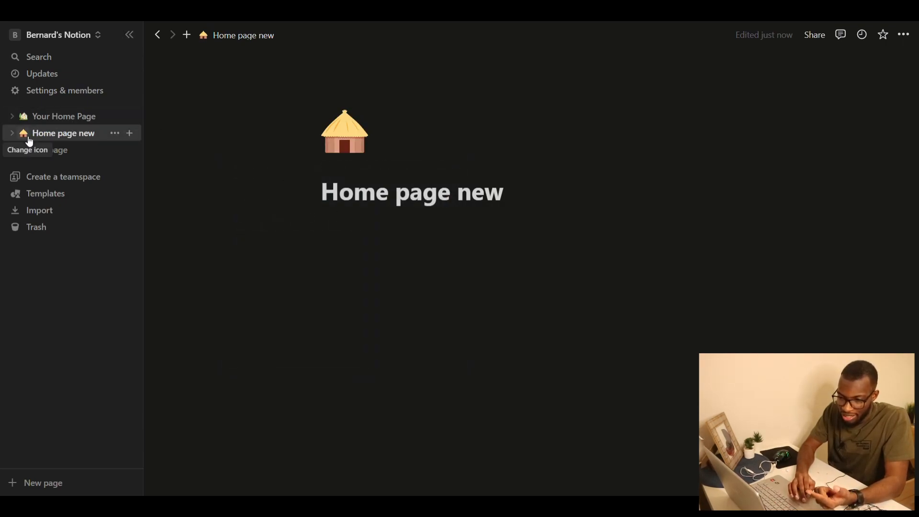
Compare Your Home Page with Home page new by switching between them, ending on Home page new.
click(56, 117)
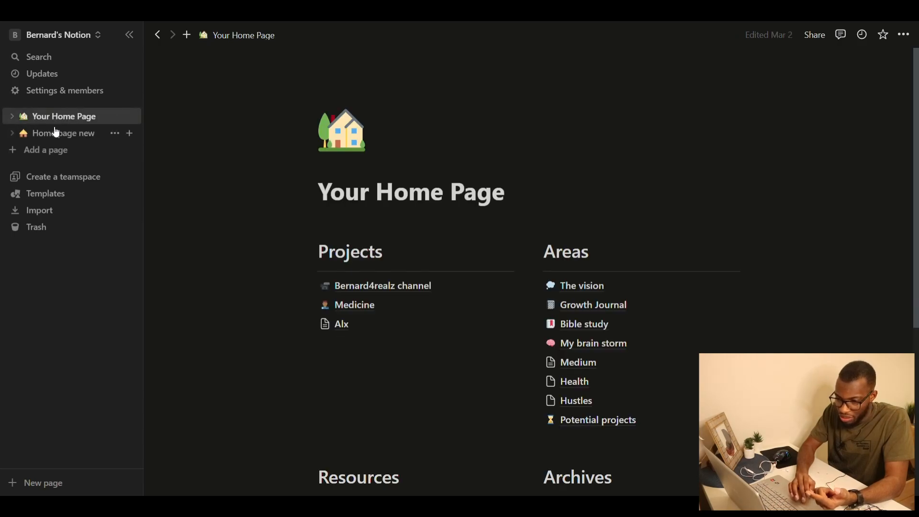
click(55, 135)
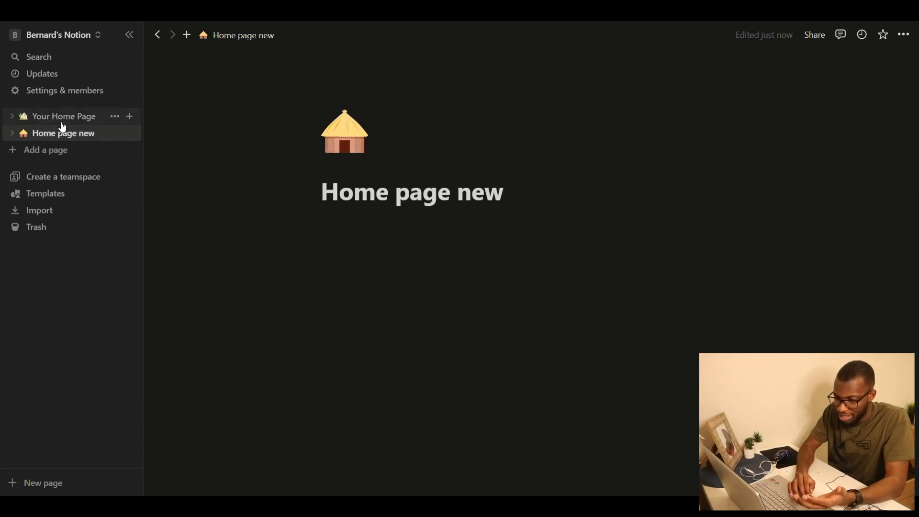
click(64, 117)
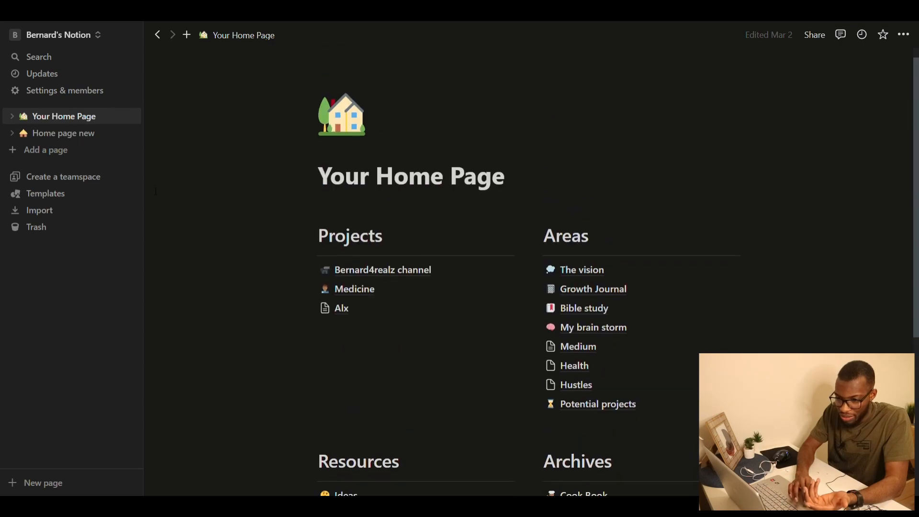
click(78, 136)
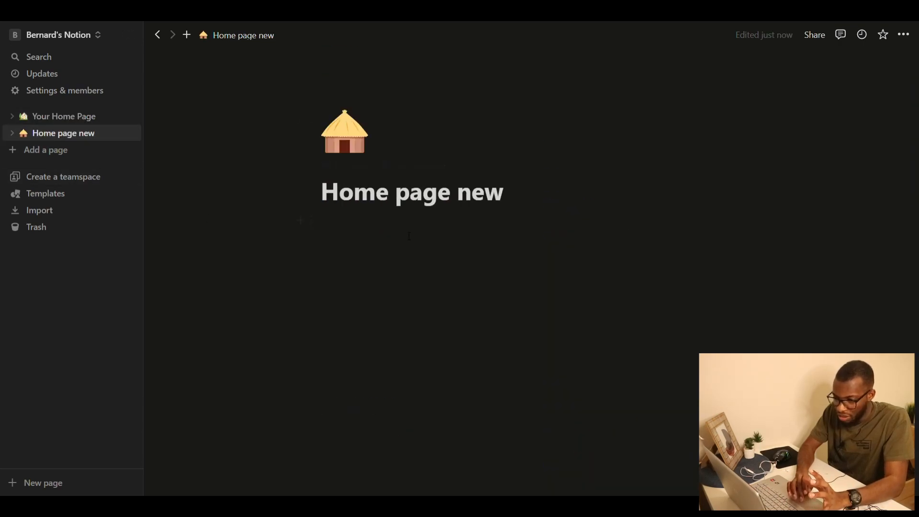
Write Projects, Areas, Resources and Archives as four separate lines in the body of Home page new.
click(423, 228)
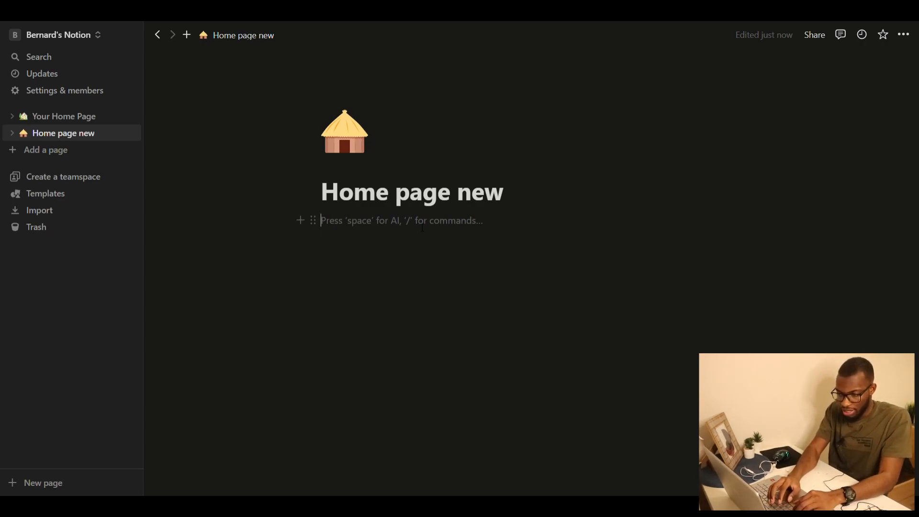
text(p)
key(BackSpace)
text(Projects)
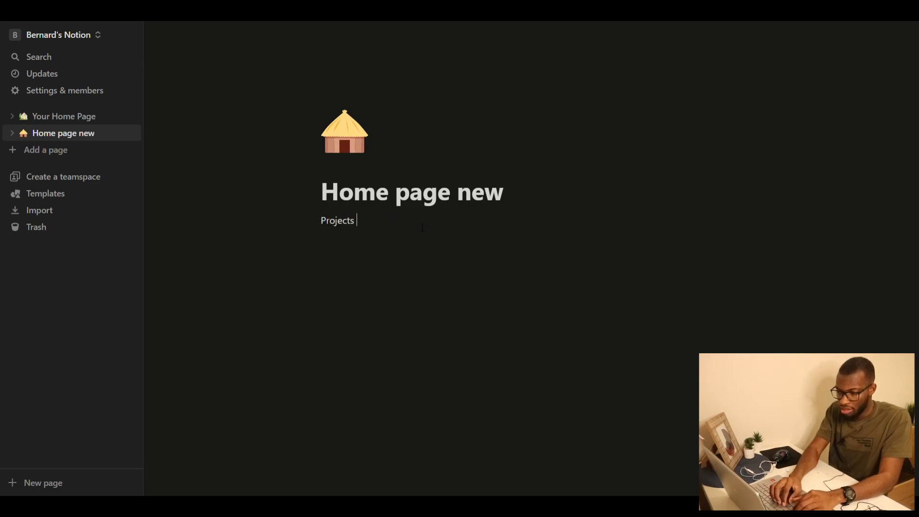
key(Return)
text(Ar)
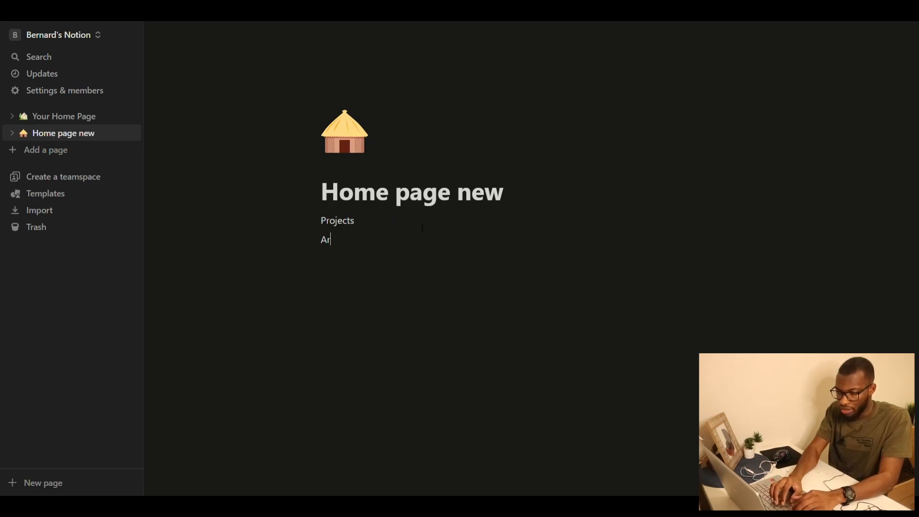
text(eas)
key(Return)
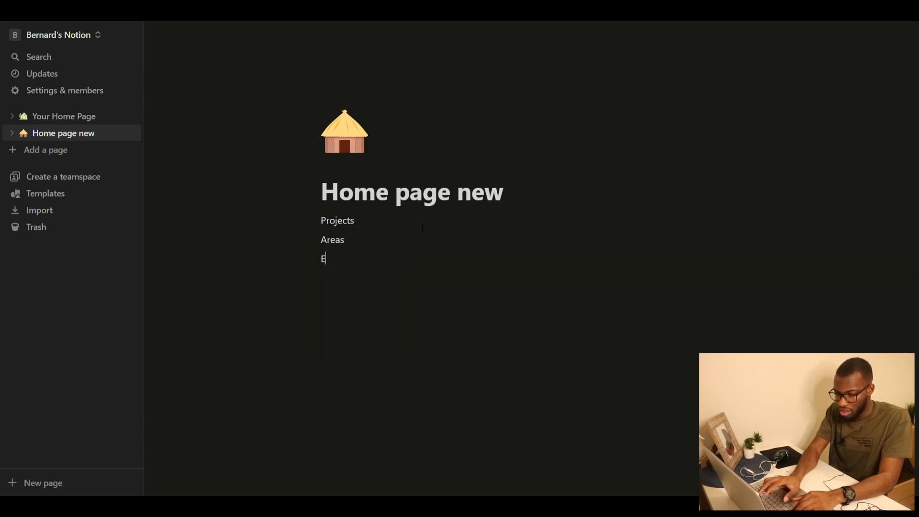
text(Resour)
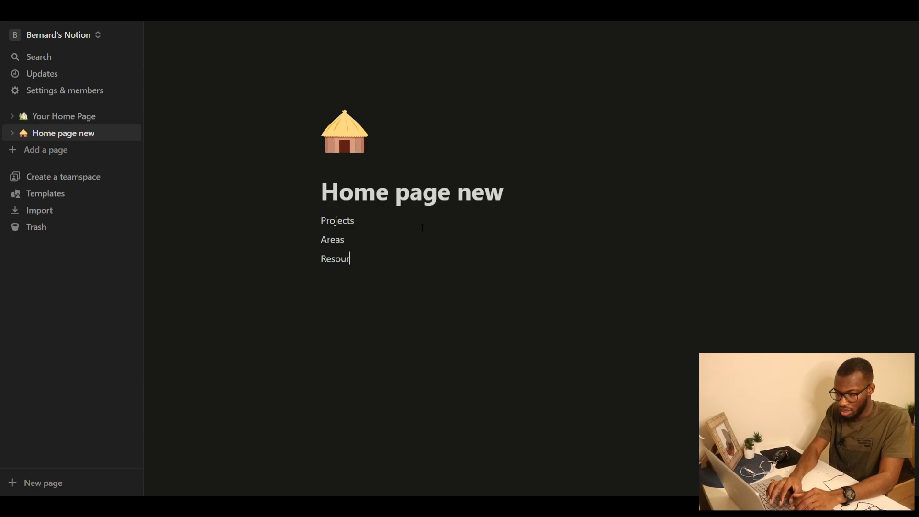
text(ces)
key(Return)
text(Archives)
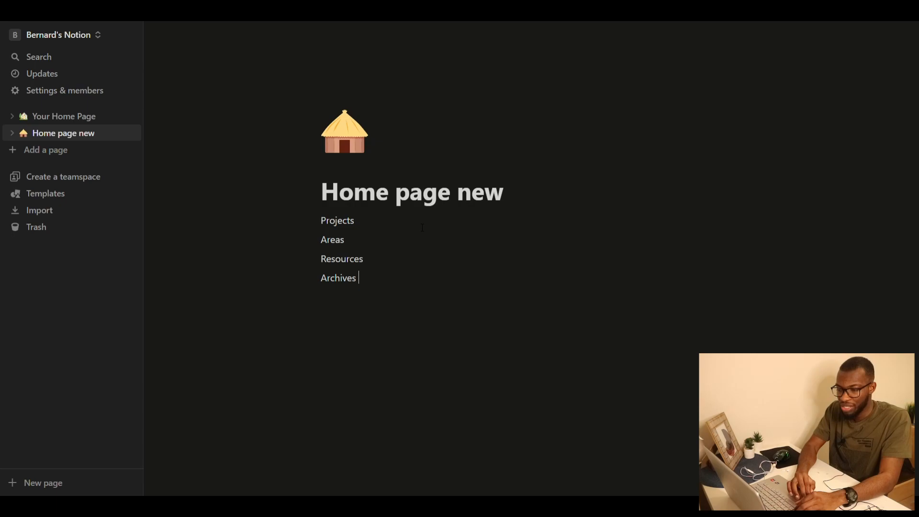
Turn the Projects and Areas lines into Heading 1 blocks.
click(314, 221)
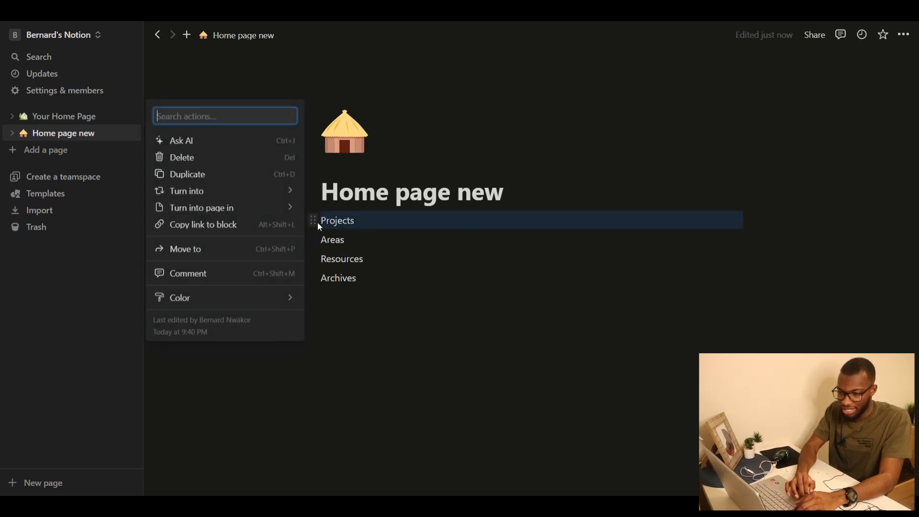
mouse_move(287, 190)
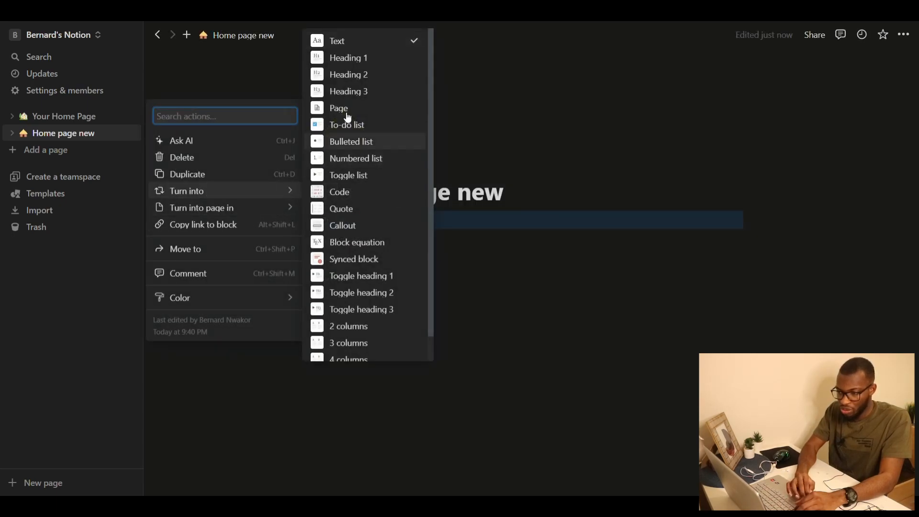
click(363, 58)
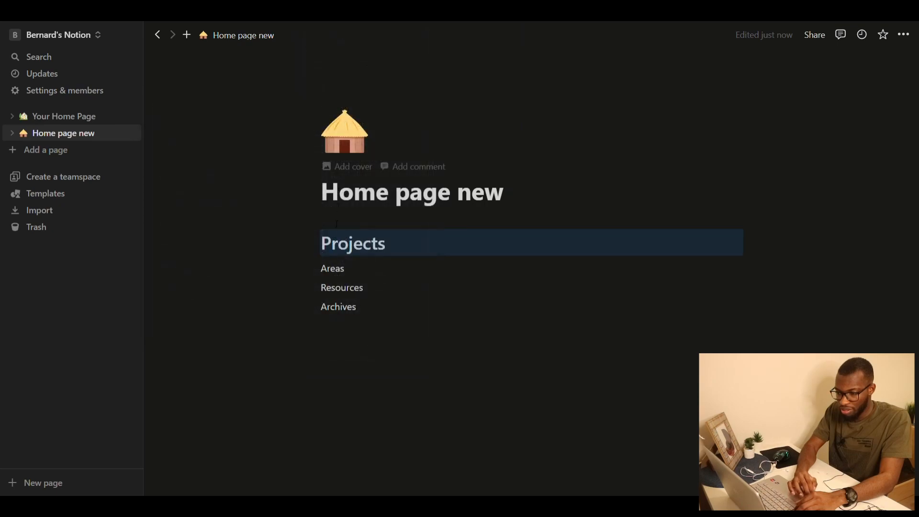
click(313, 270)
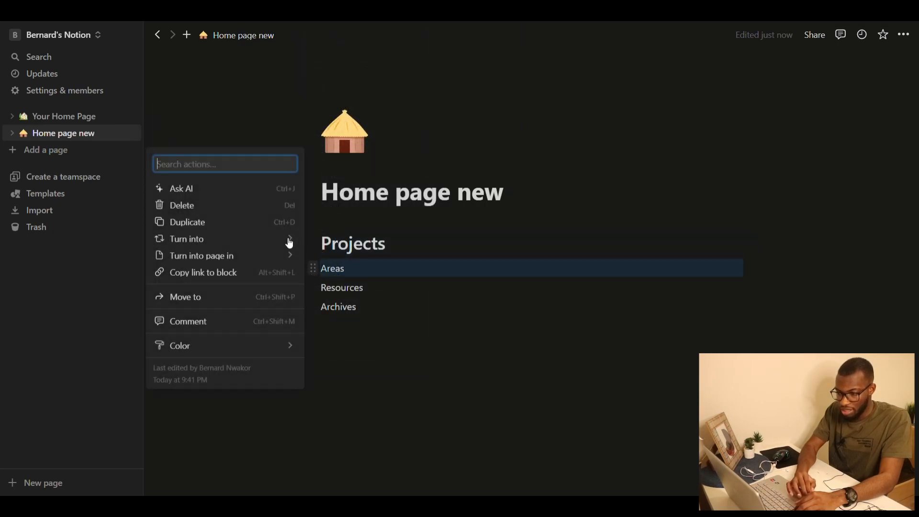
mouse_move(289, 242)
click(363, 100)
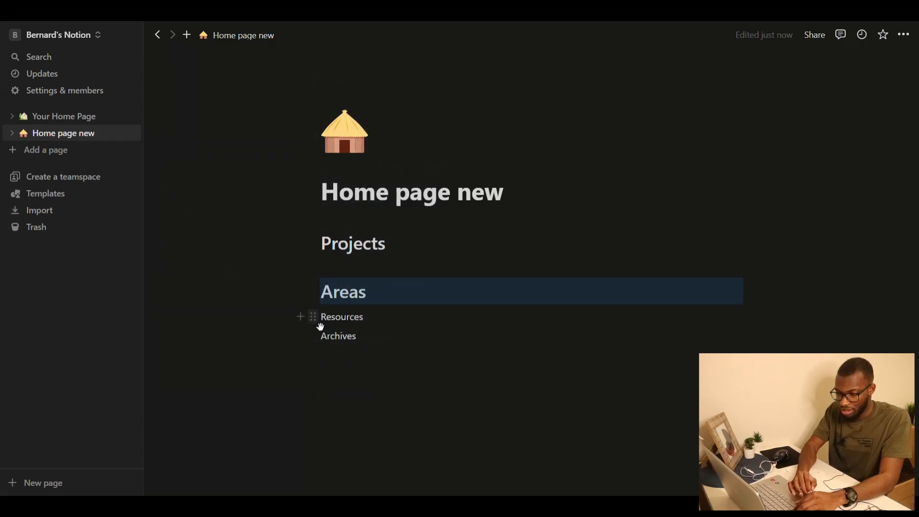
Turn the Resources and Archives lines into Heading 1 blocks and clear the block selection.
click(313, 317)
mouse_move(281, 287)
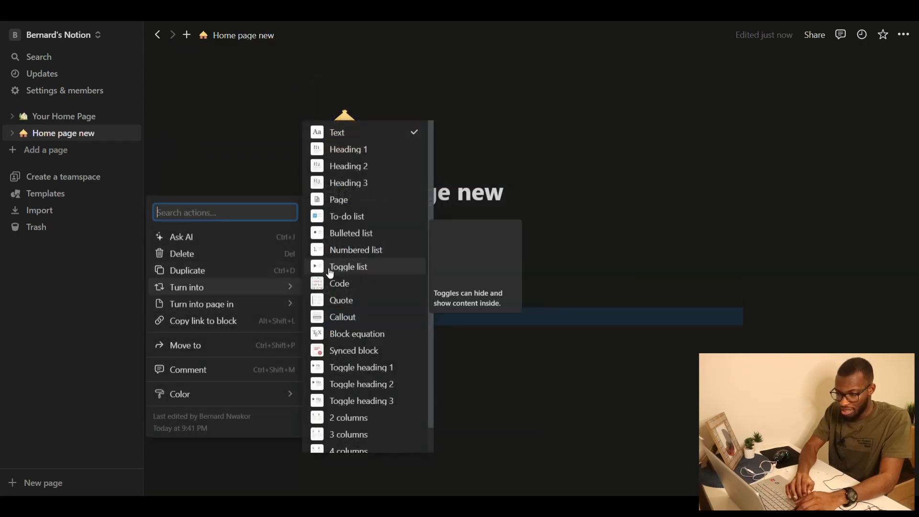
click(365, 150)
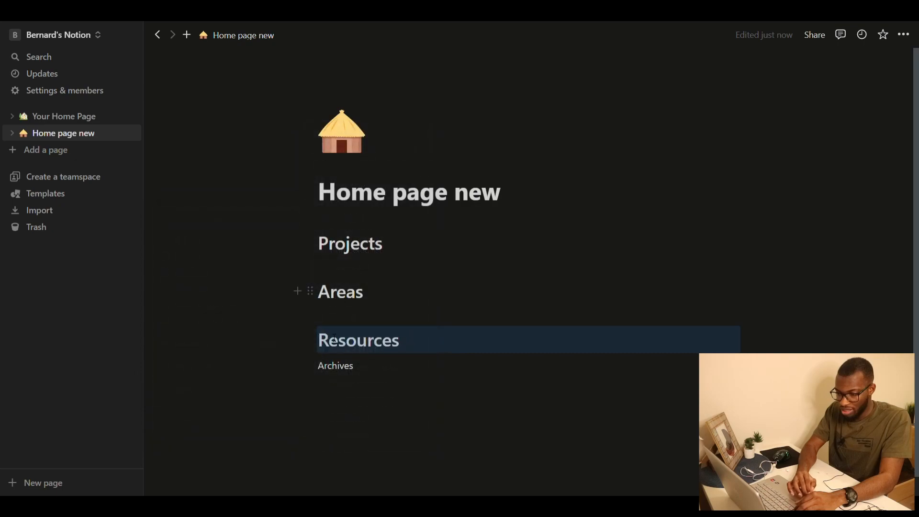
click(312, 369)
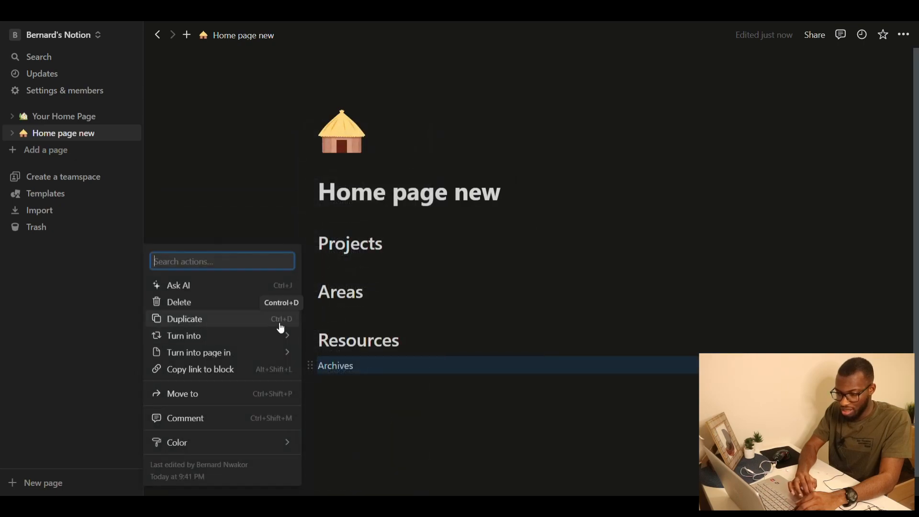
mouse_move(281, 335)
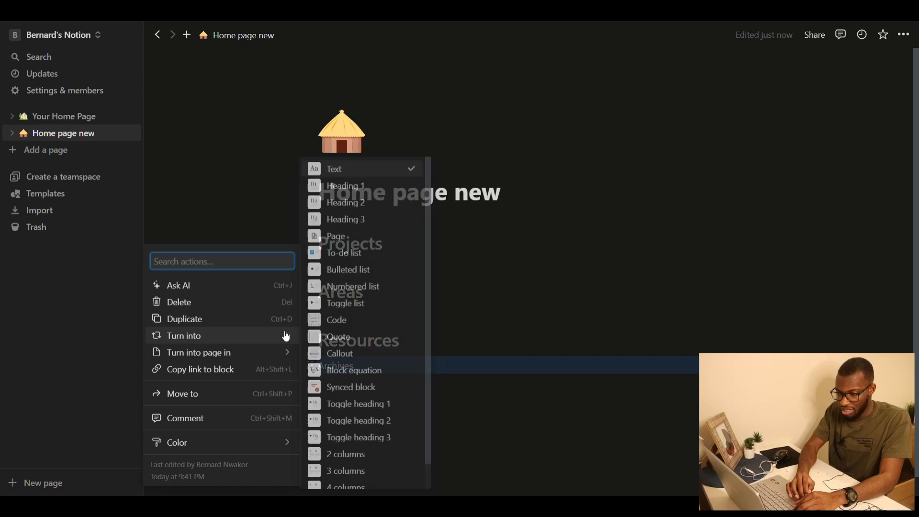
click(355, 188)
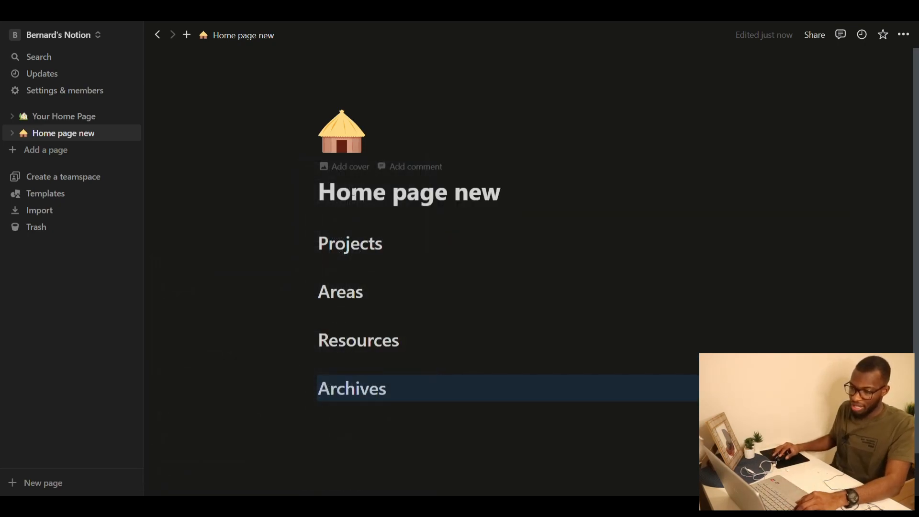
click(430, 274)
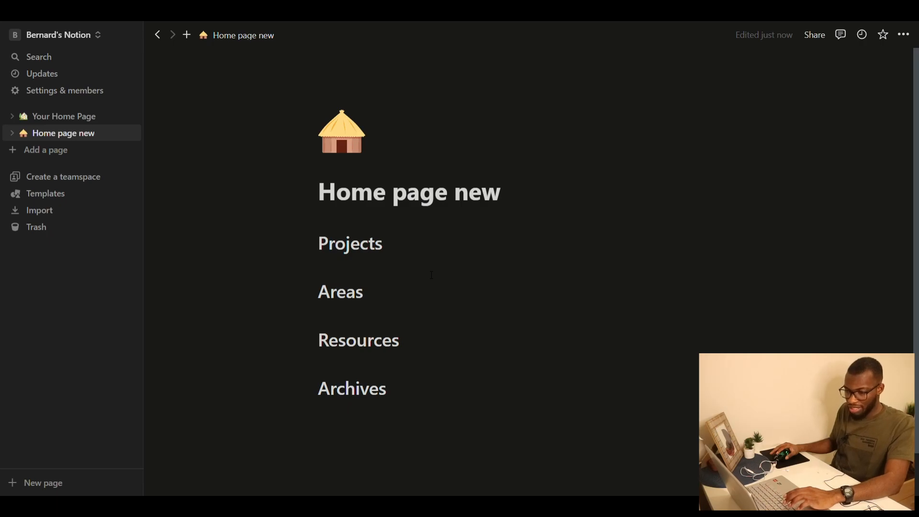
Examine how the four sections are laid out in columns on Your Home Page.
click(78, 117)
scroll(523, 308, down, 5)
scroll(534, 319, up, 4)
scroll(533, 320, down, 2)
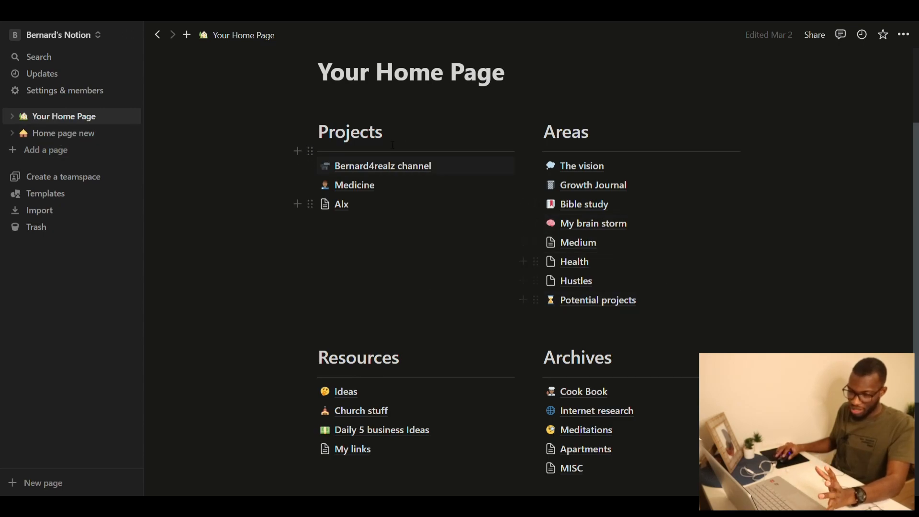
On Home page new, arrange the headings in two columns, with Areas beside Projects and Archives beside Resources.
click(72, 134)
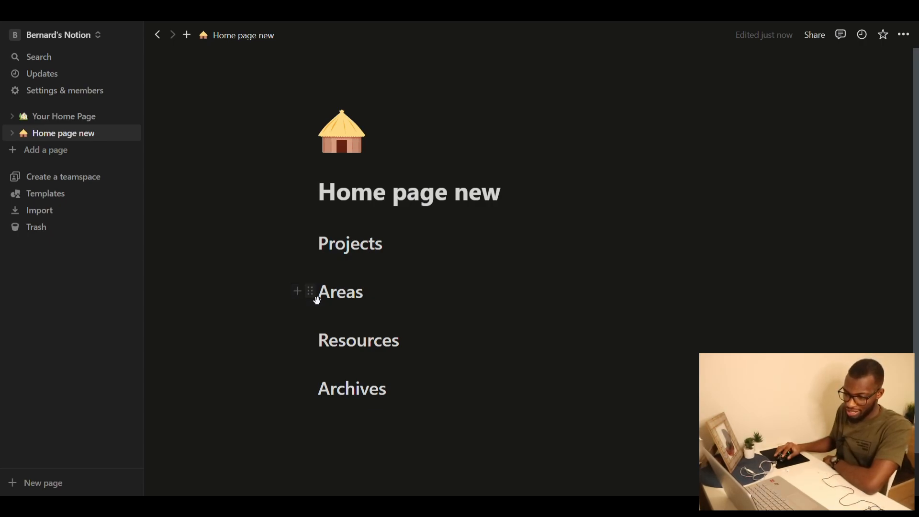
drag(318, 301, 754, 256)
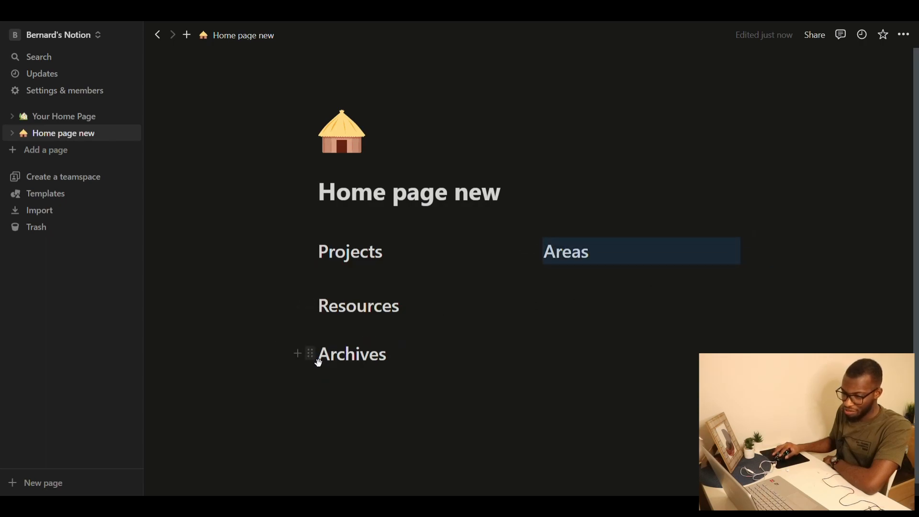
drag(311, 354, 755, 318)
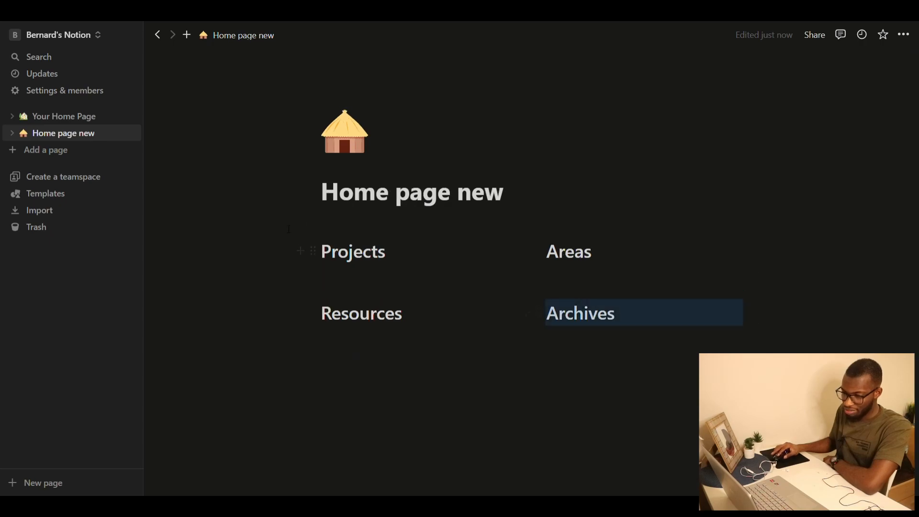
Insert a divider line beneath each of the Projects, Areas, Resources and Archives headings.
click(401, 276)
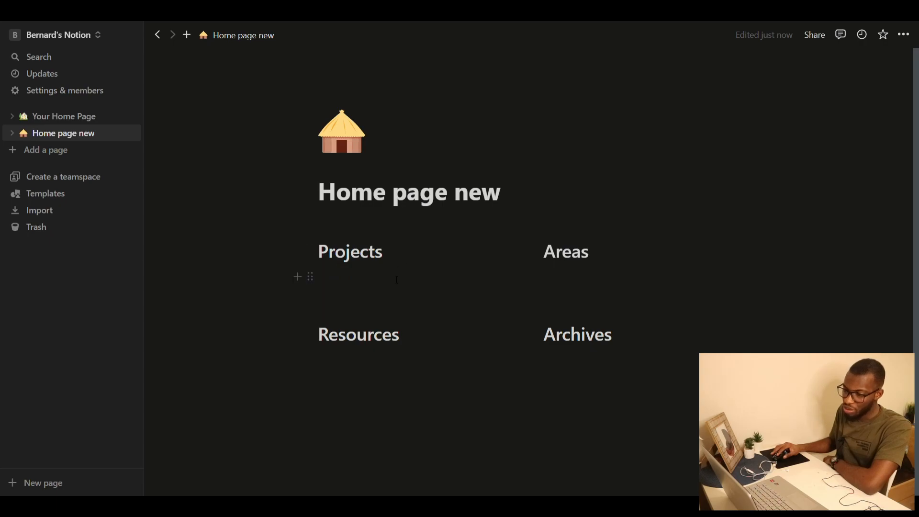
key(Return)
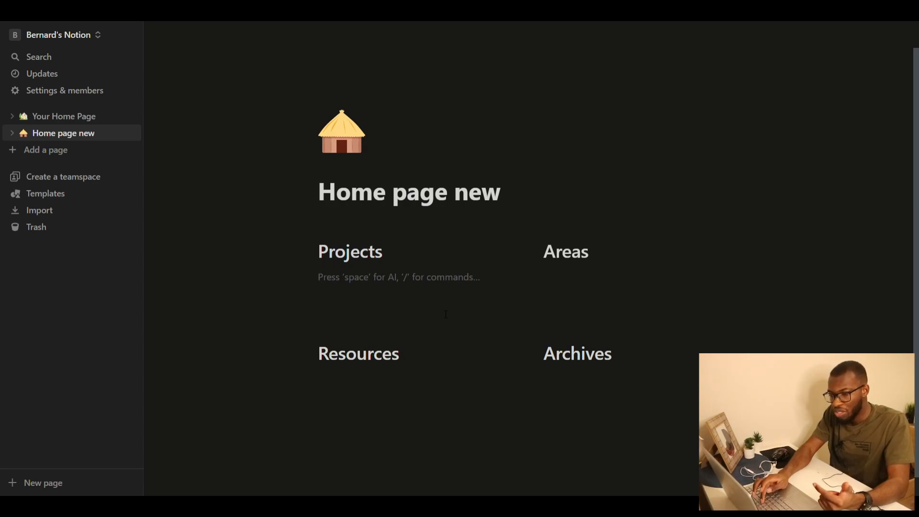
text(---)
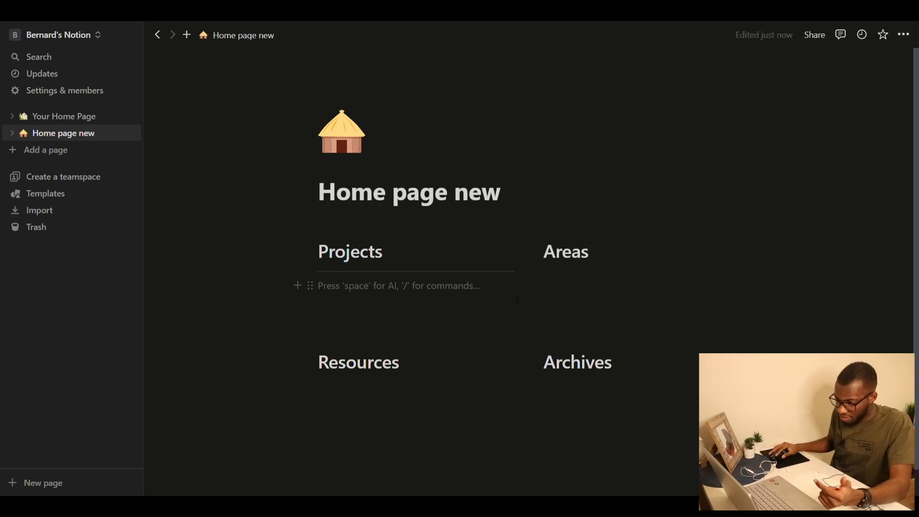
click(567, 279)
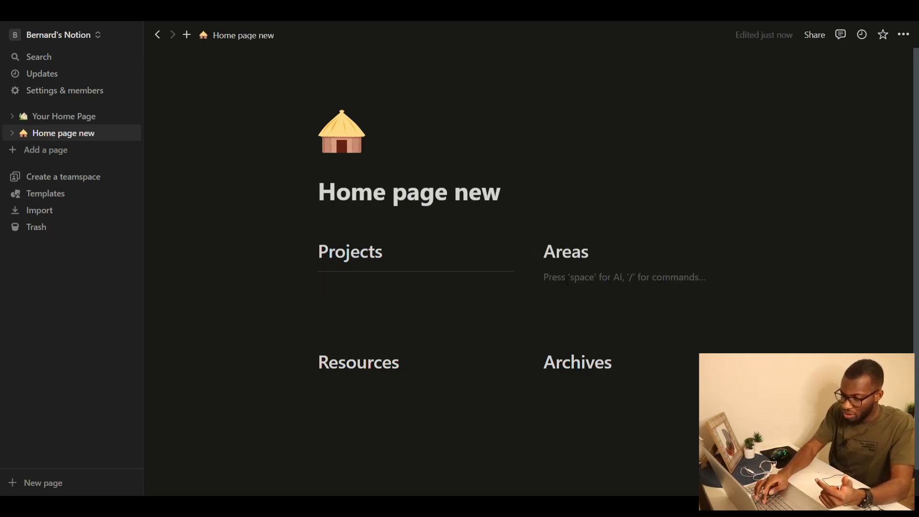
text(---)
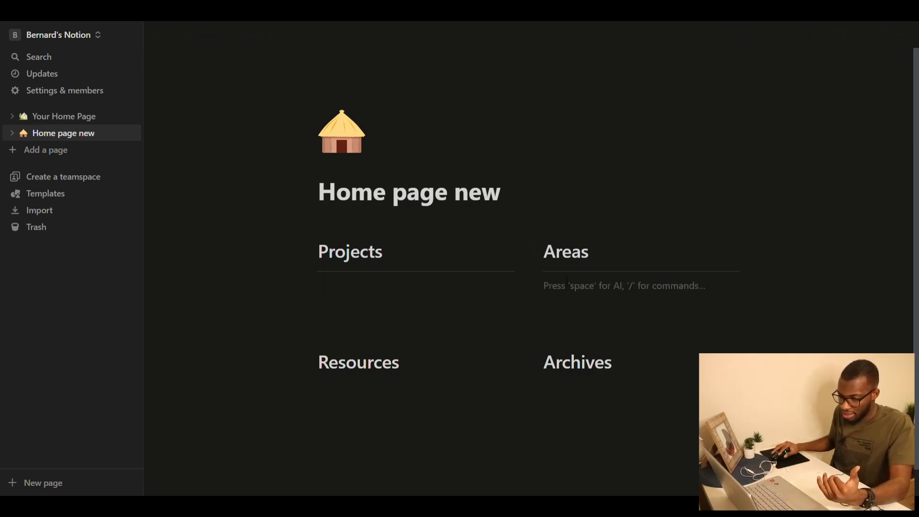
click(331, 384)
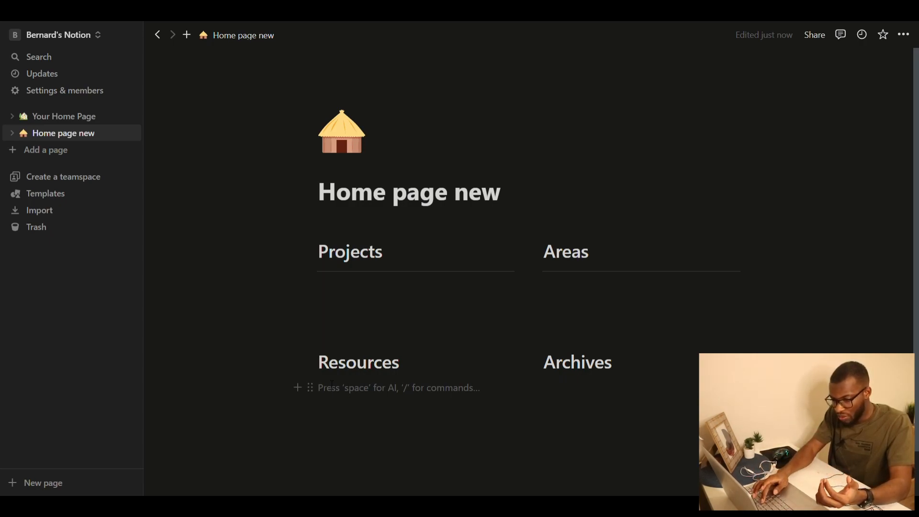
text(---)
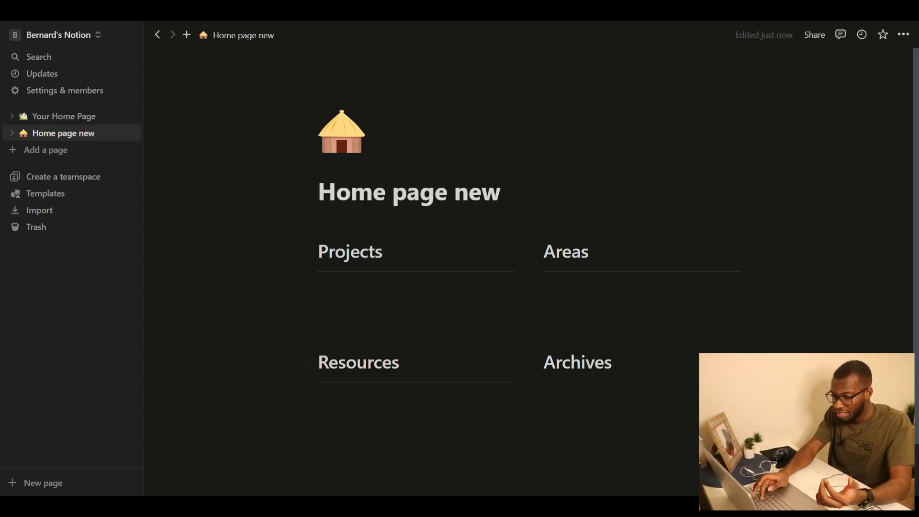
click(565, 385)
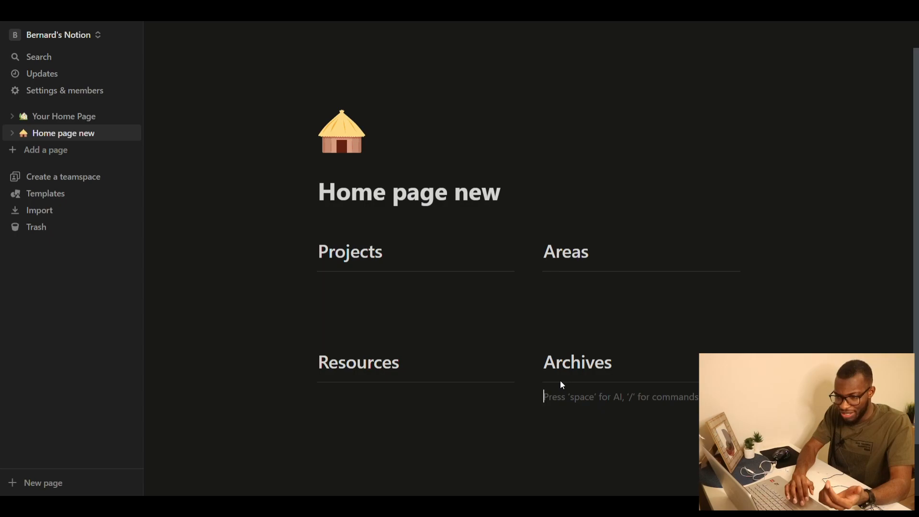
Check the new layout against Your Home Page and return to Home page new.
click(72, 120)
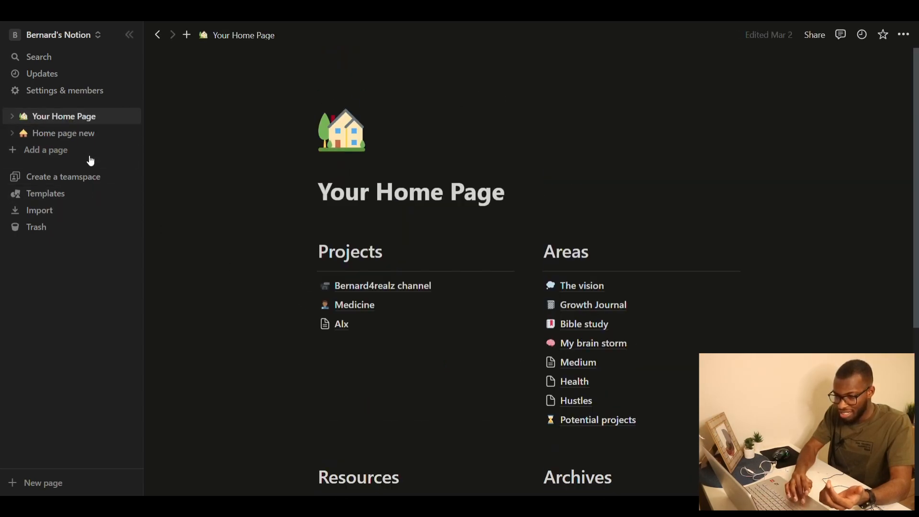
click(73, 135)
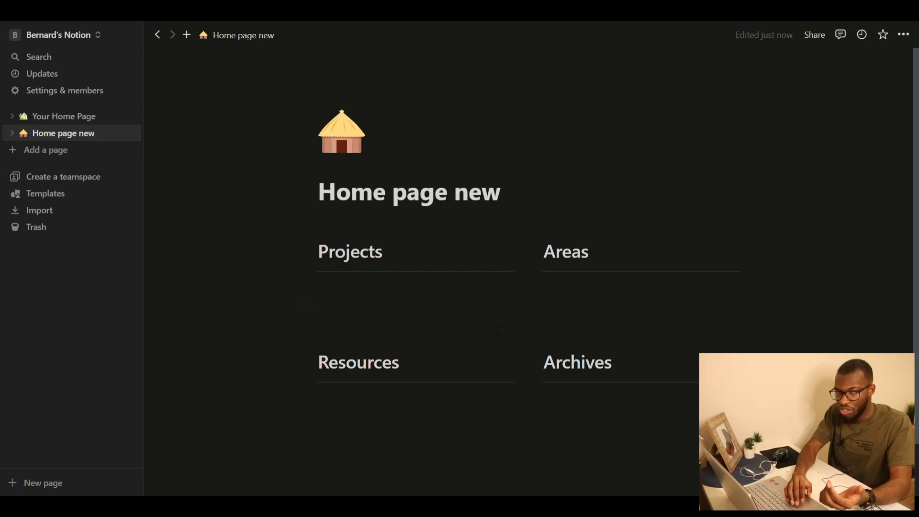
scroll(495, 330, down, 1)
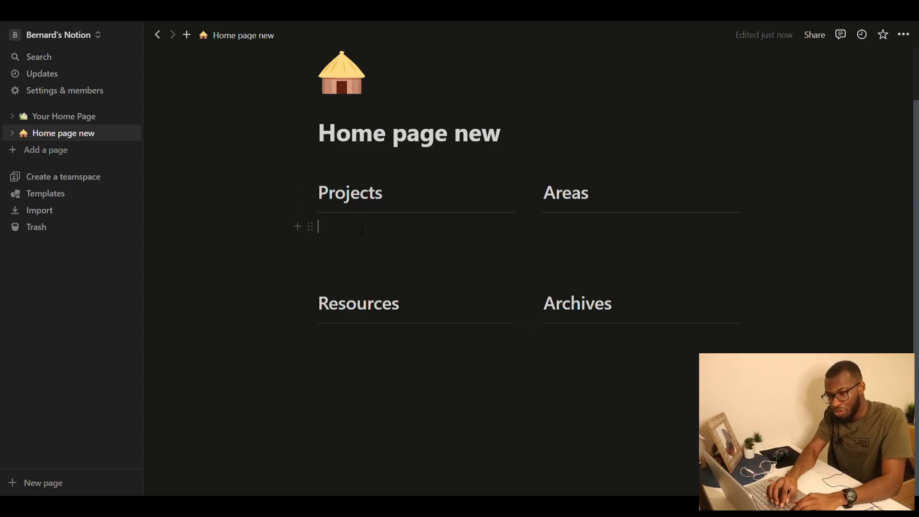
Add a University entry under the Projects heading.
text(Seh)
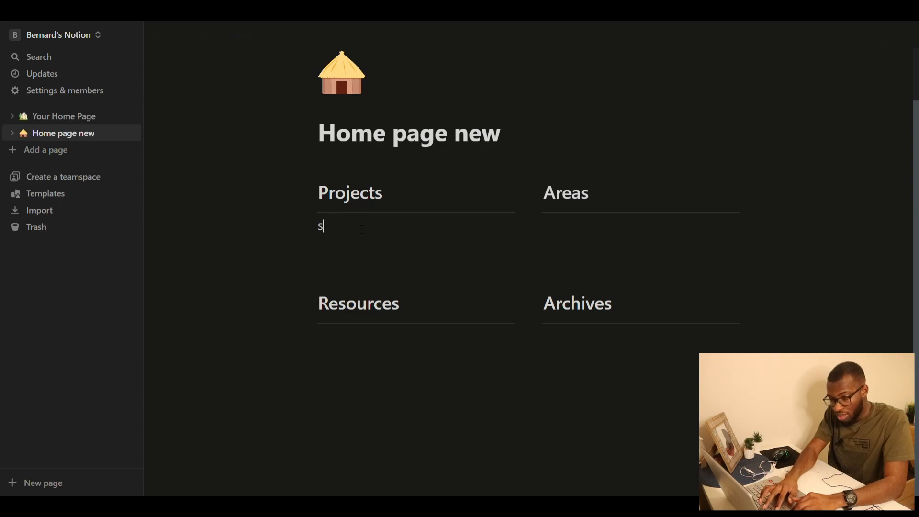
key(BackSpace)
text(University)
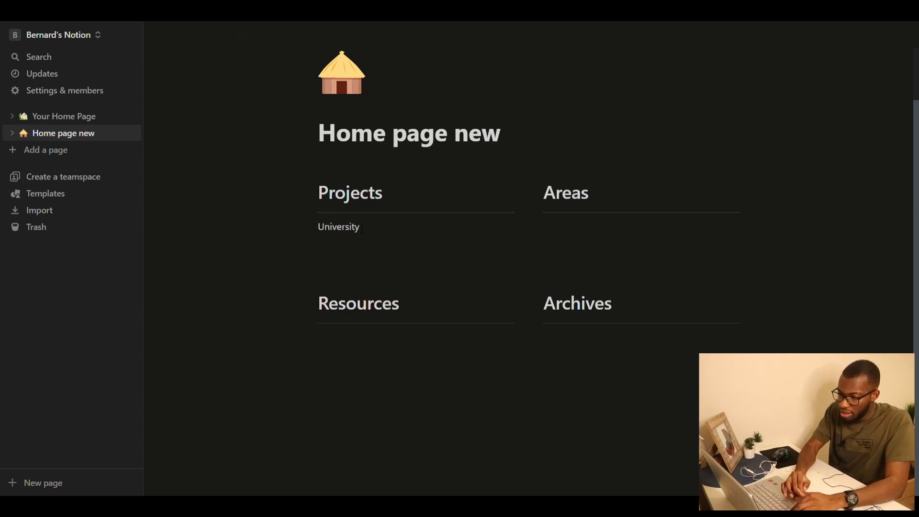
List Finances, Journaling, Relationships and Fun on separate lines under the Areas heading.
click(574, 229)
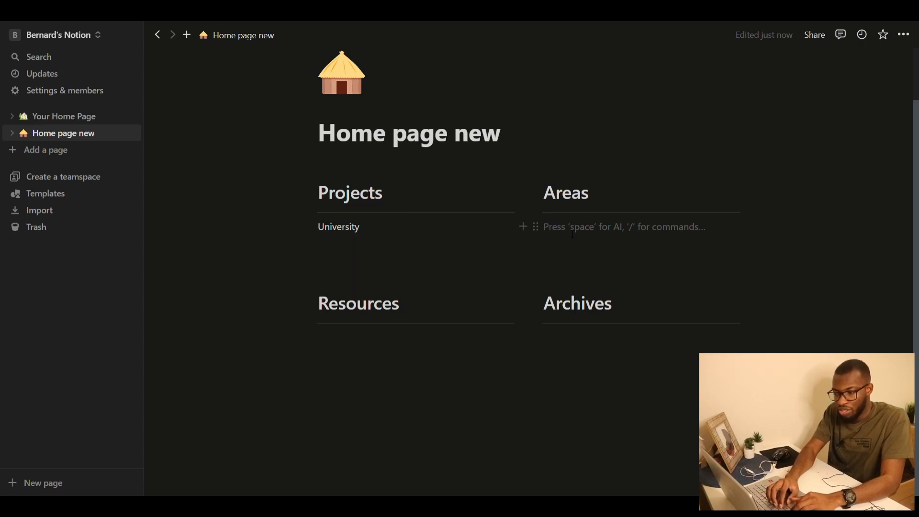
text(Finances)
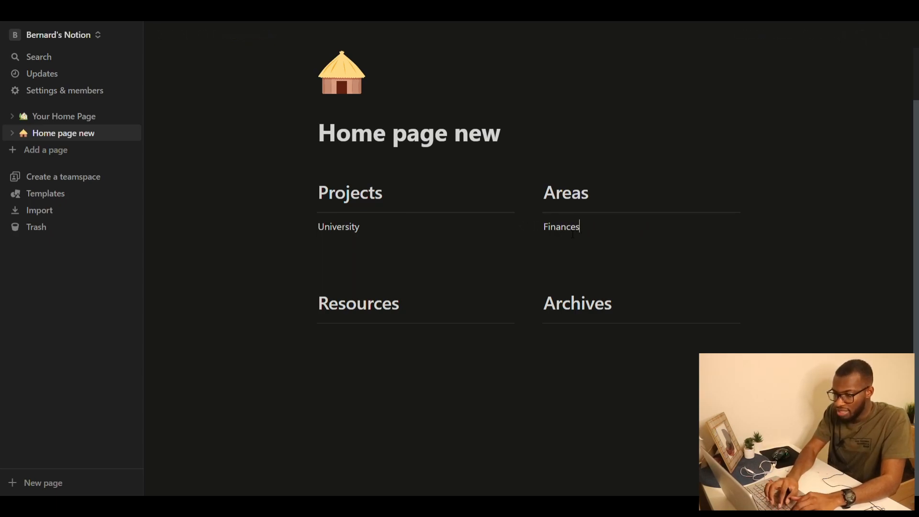
key(Return)
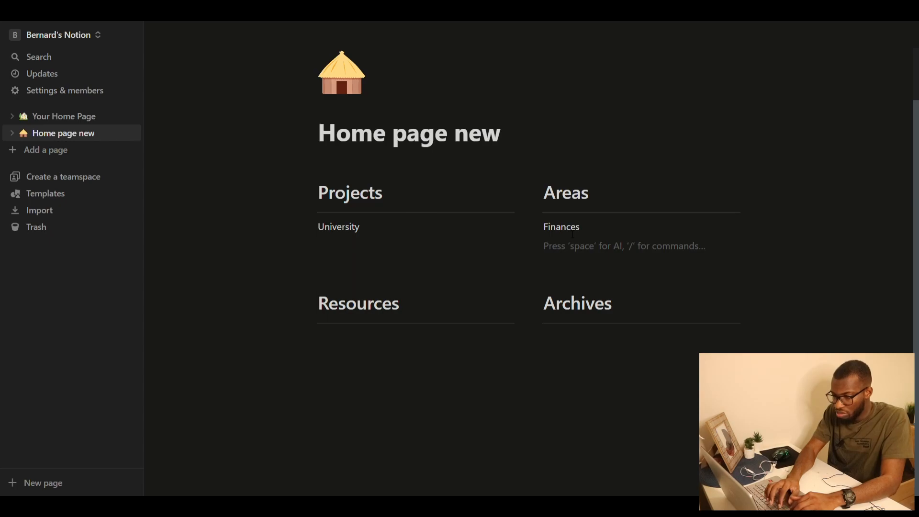
text(Journaling)
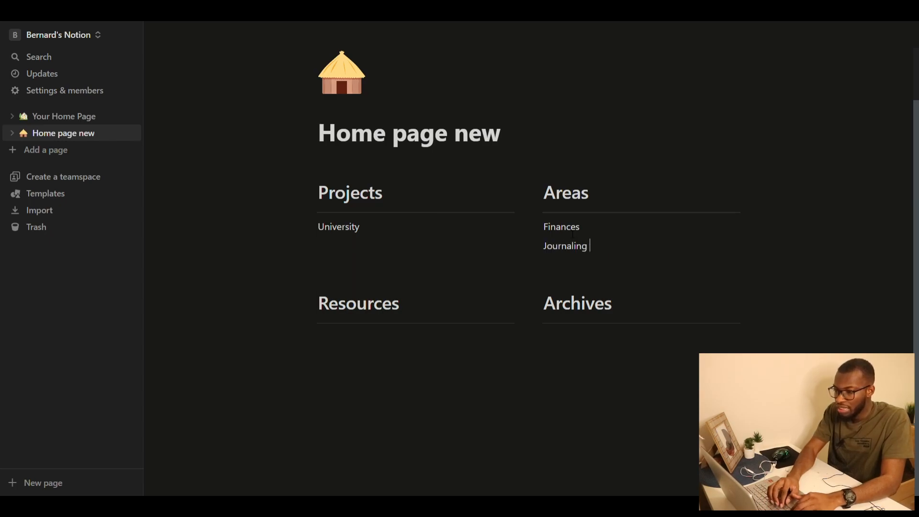
key(Return)
text(Relationships)
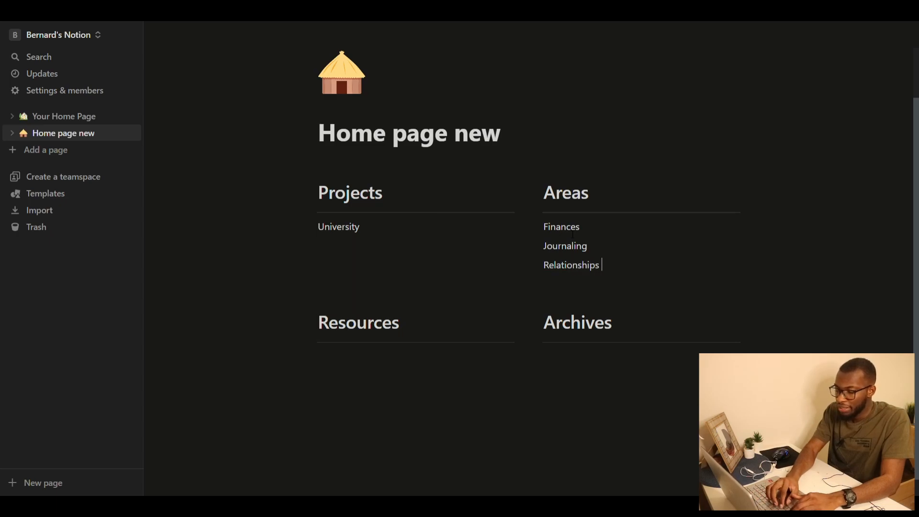
key(Return)
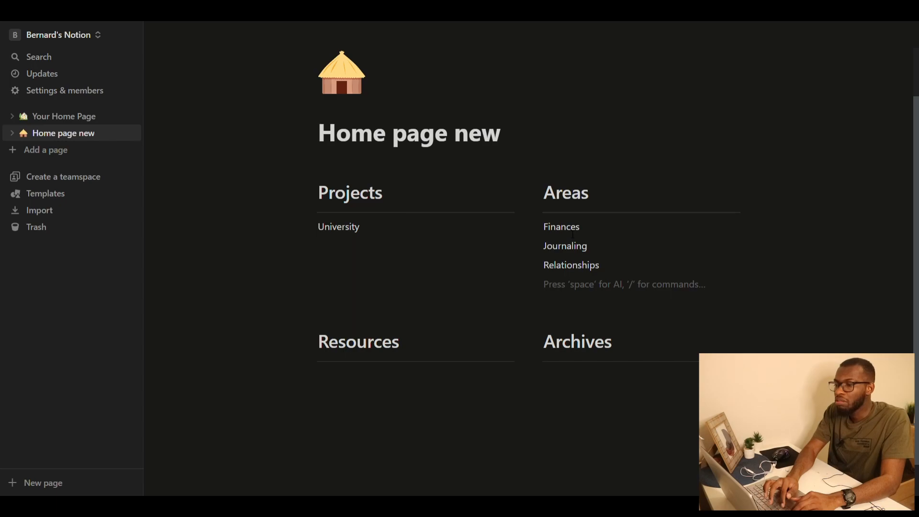
text(Fun)
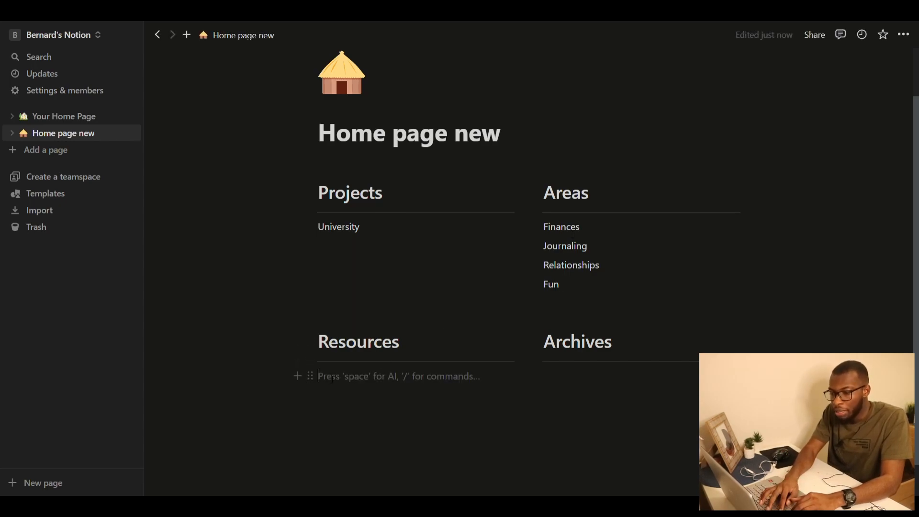
List My links, My articles and My books on separate lines under the Resources heading.
text(My links)
key(Return)
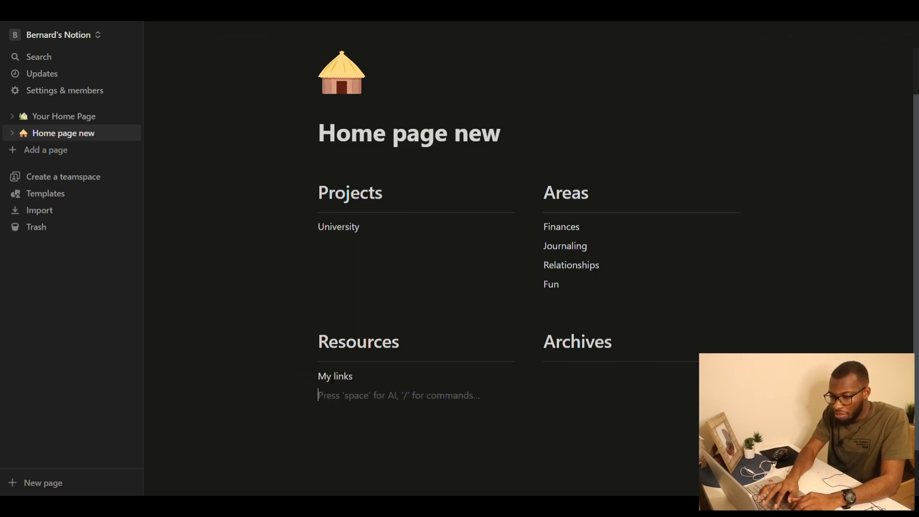
text(My ar)
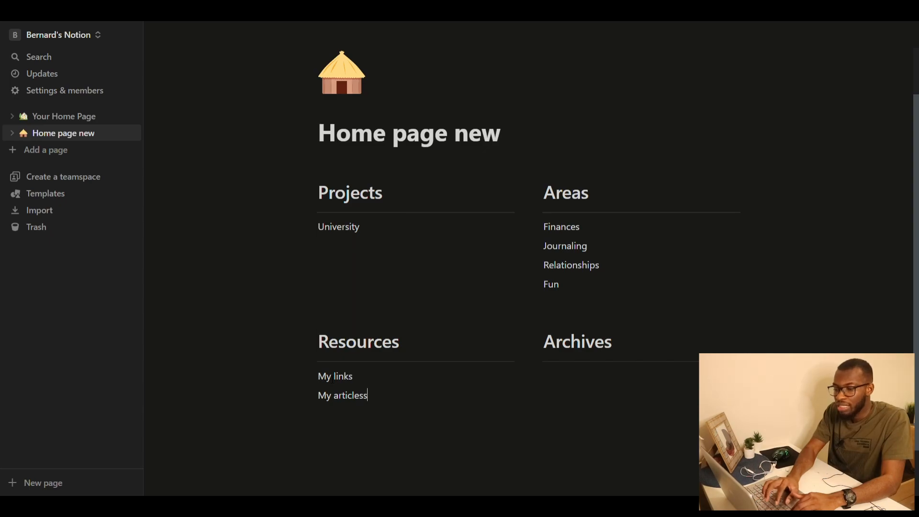
text(ticles)
key(Return)
text(M)
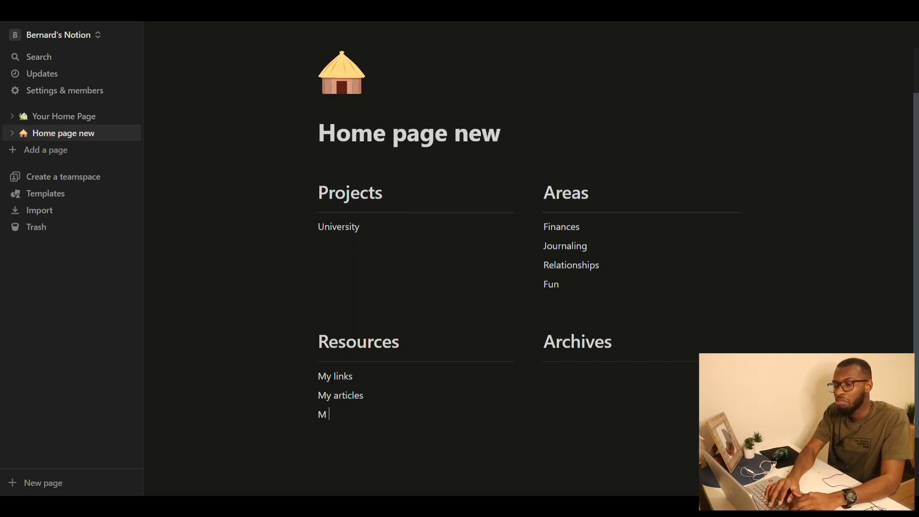
text(y books)
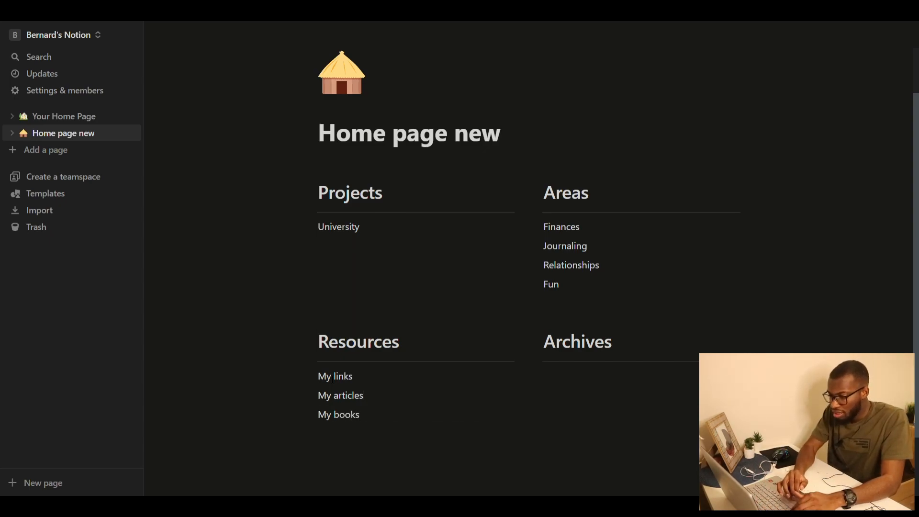
click(565, 378)
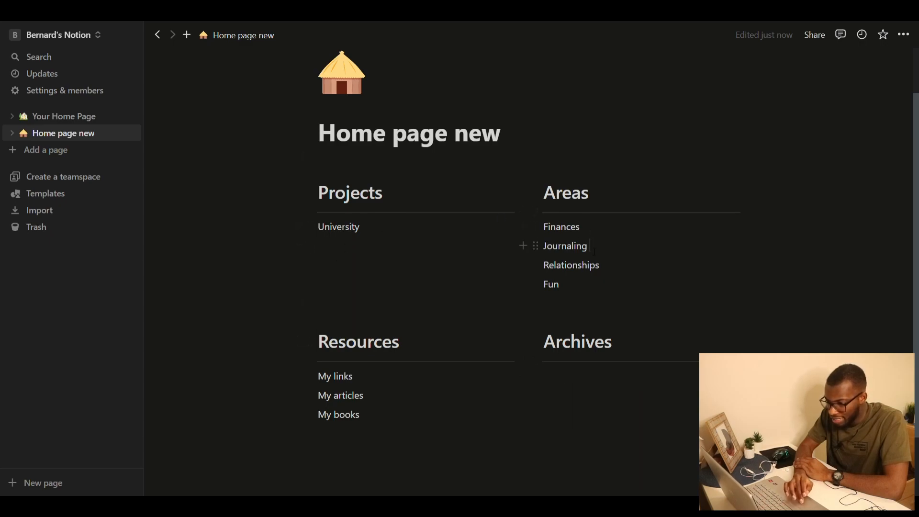
drag(594, 250, 552, 247)
click(576, 265)
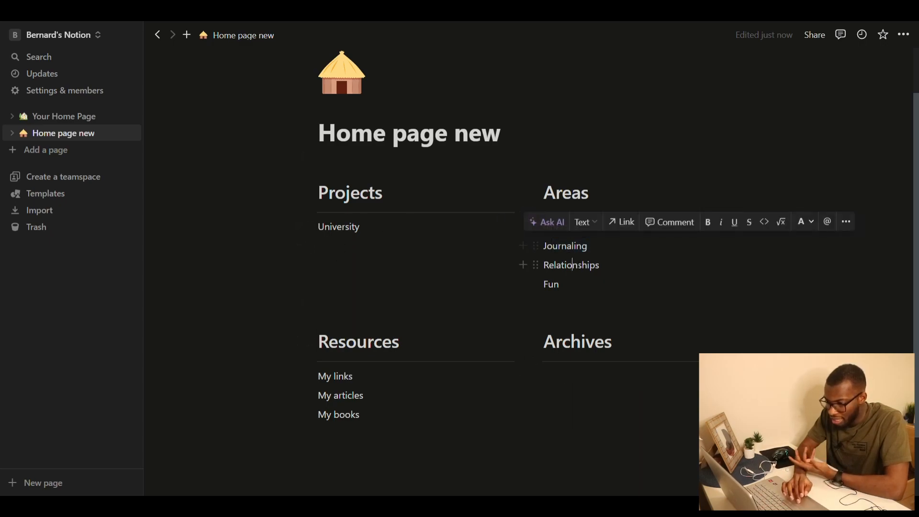
click(565, 301)
key(BackSpace)
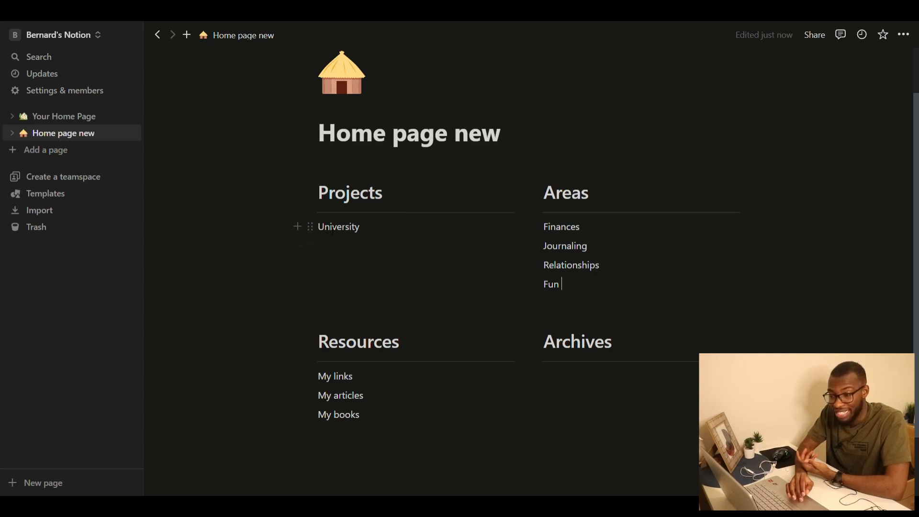
Turn the University entry under Projects into a page and open it.
click(310, 227)
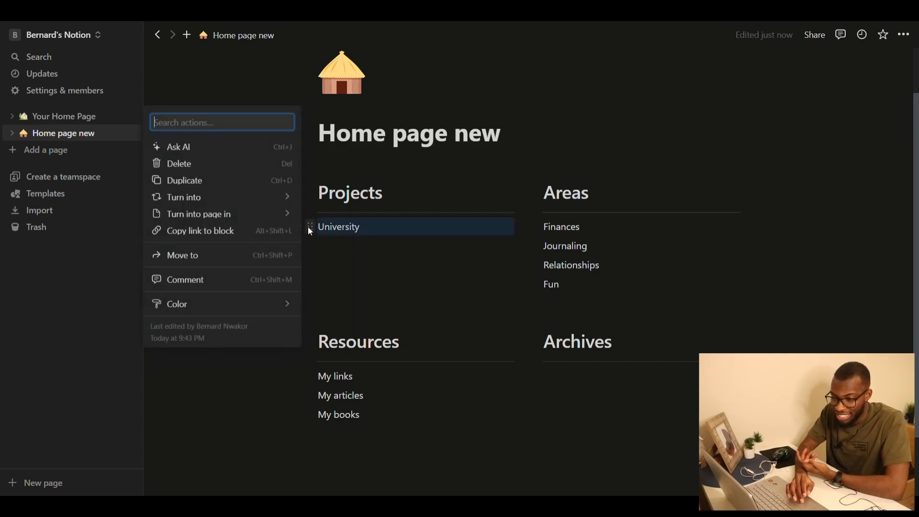
mouse_move(291, 195)
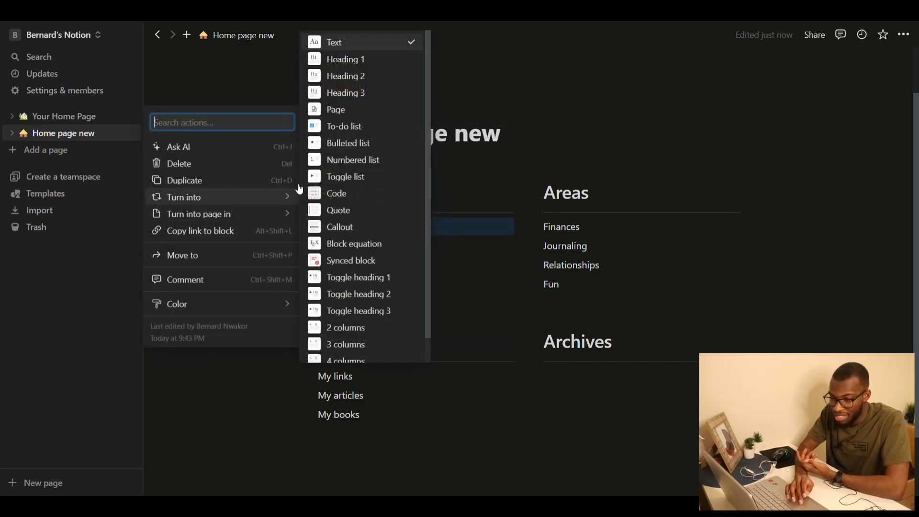
click(350, 114)
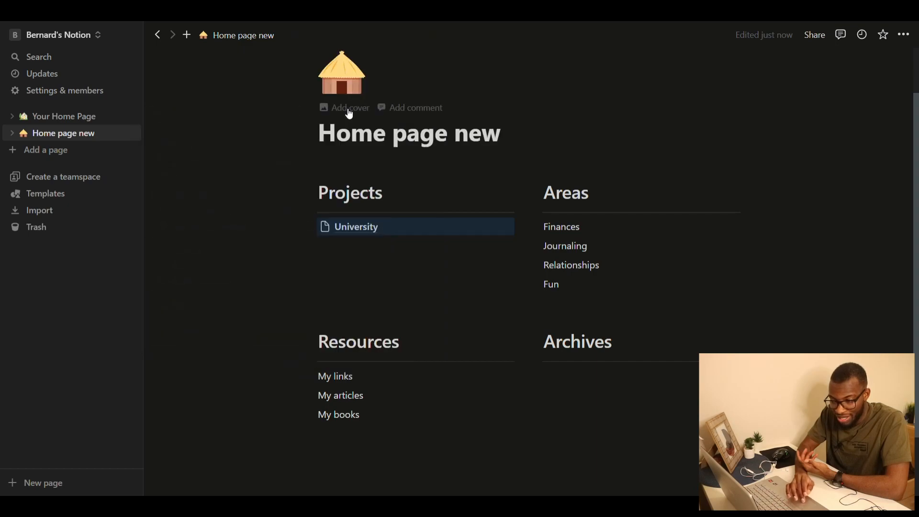
click(373, 234)
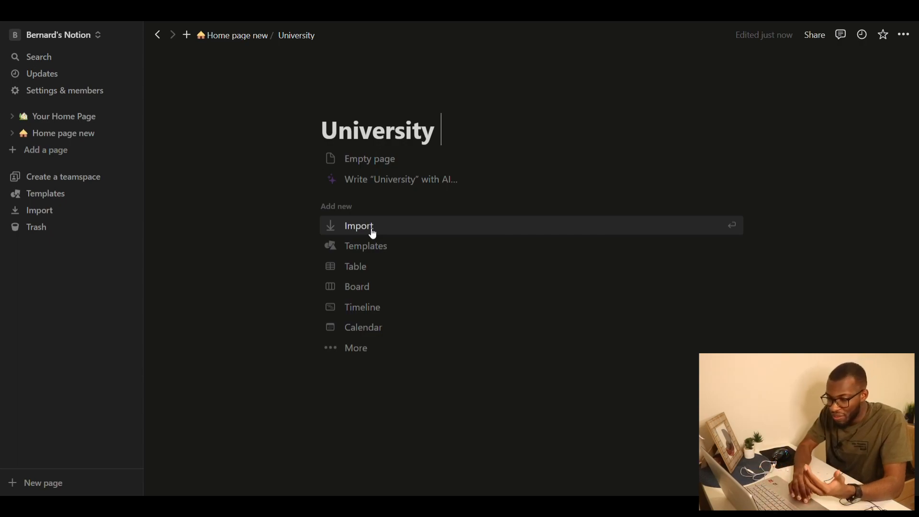
Give the University page a stack-of-books emoji as its icon and return to Home page new.
click(413, 162)
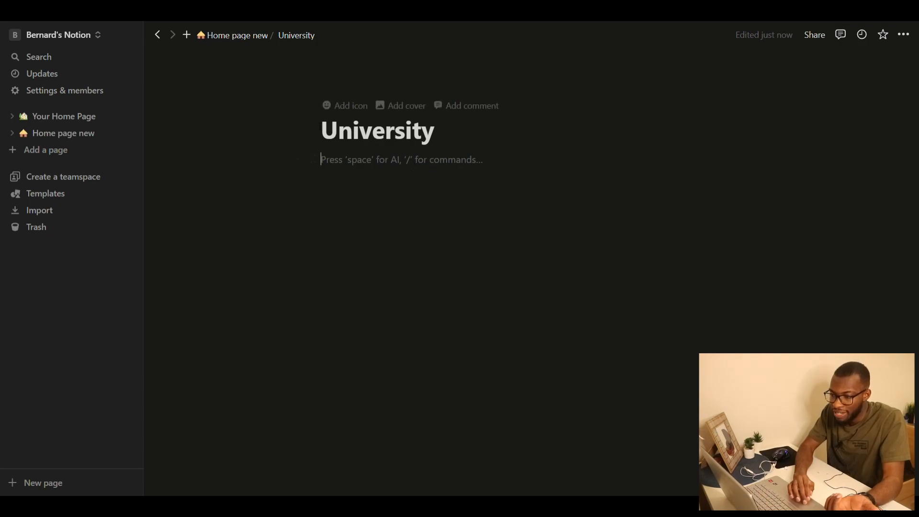
click(340, 109)
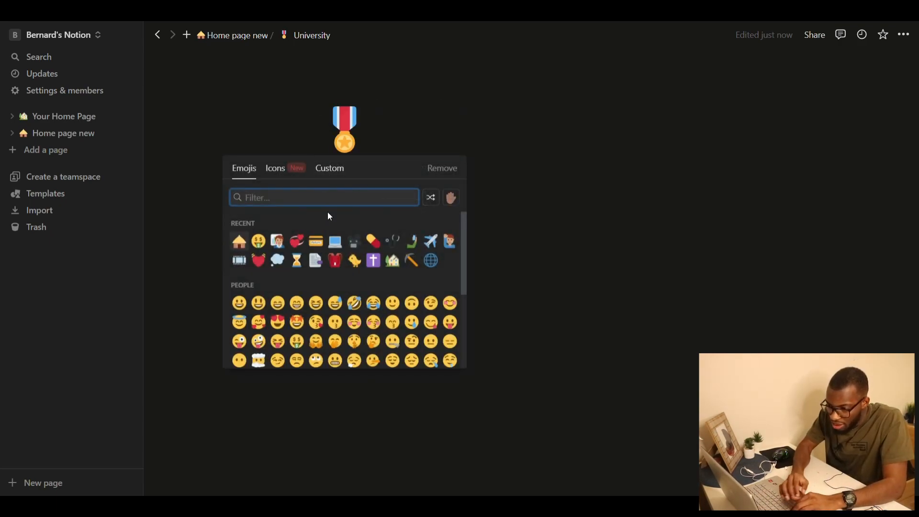
text(books)
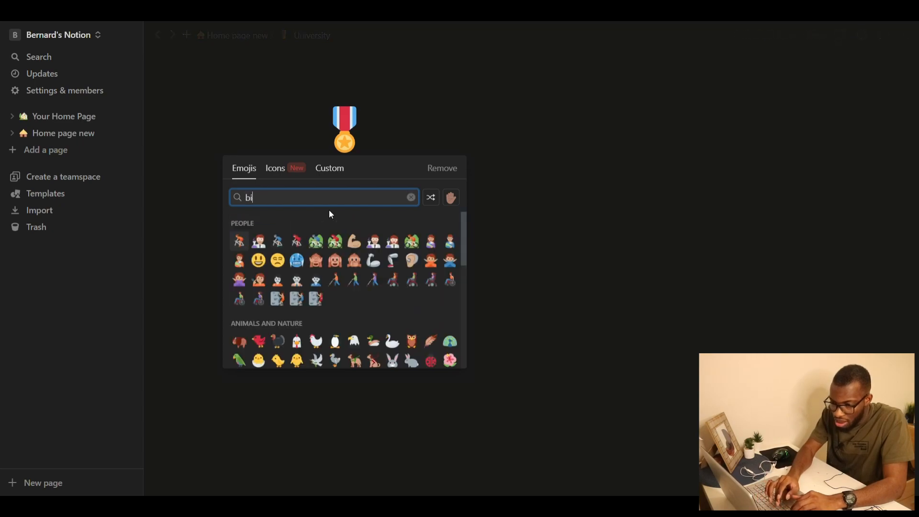
click(240, 224)
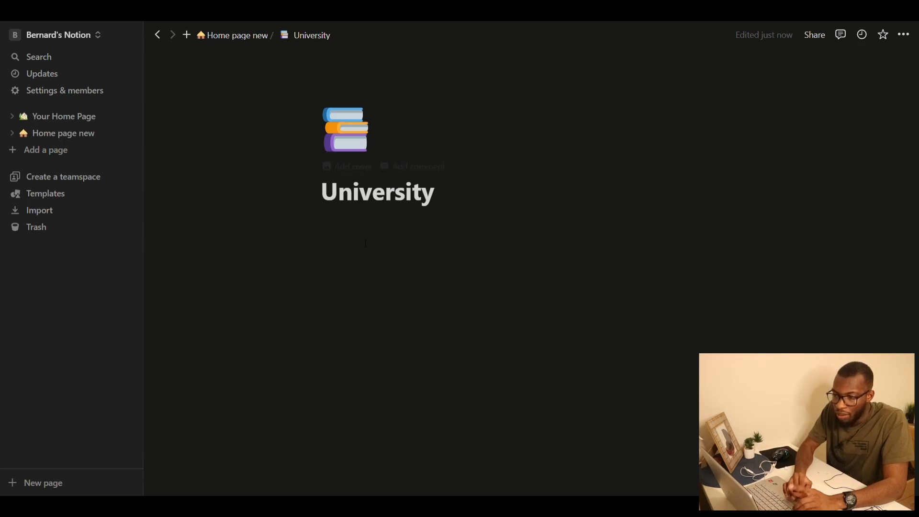
click(247, 45)
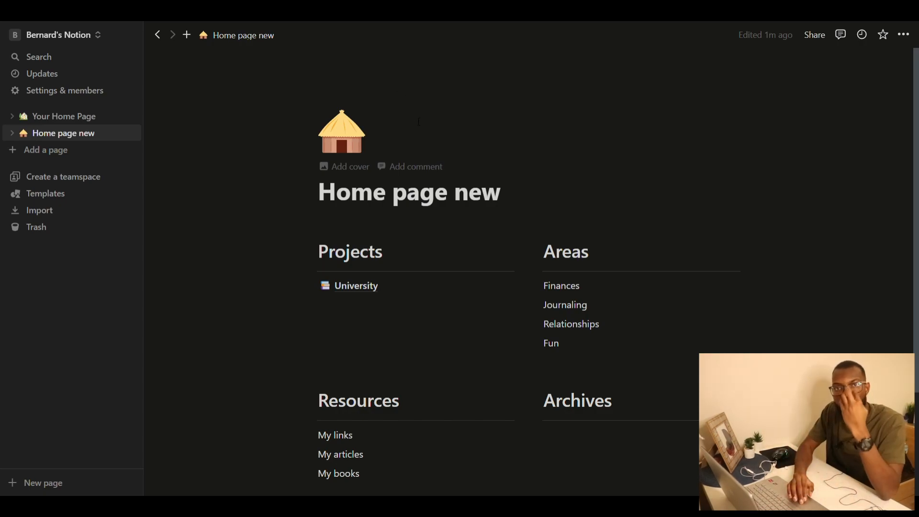
Add a cover to Home page new, using the orange and blue nebula image from the James Webb Telescope gallery.
click(340, 166)
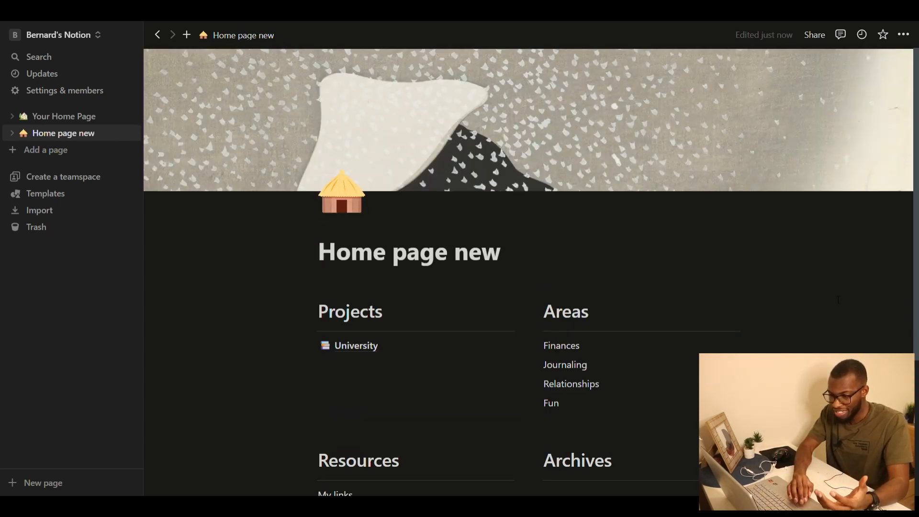
scroll(838, 305, down, 3)
scroll(838, 304, up, 3)
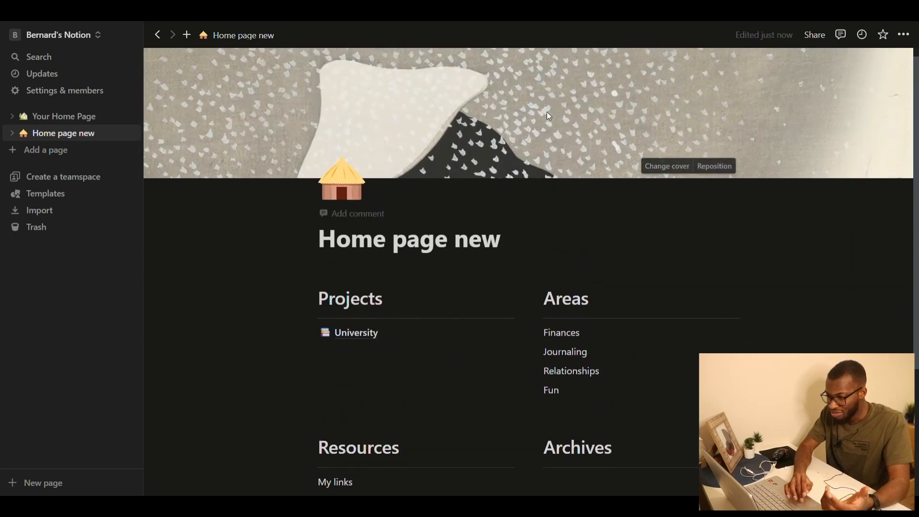
click(668, 168)
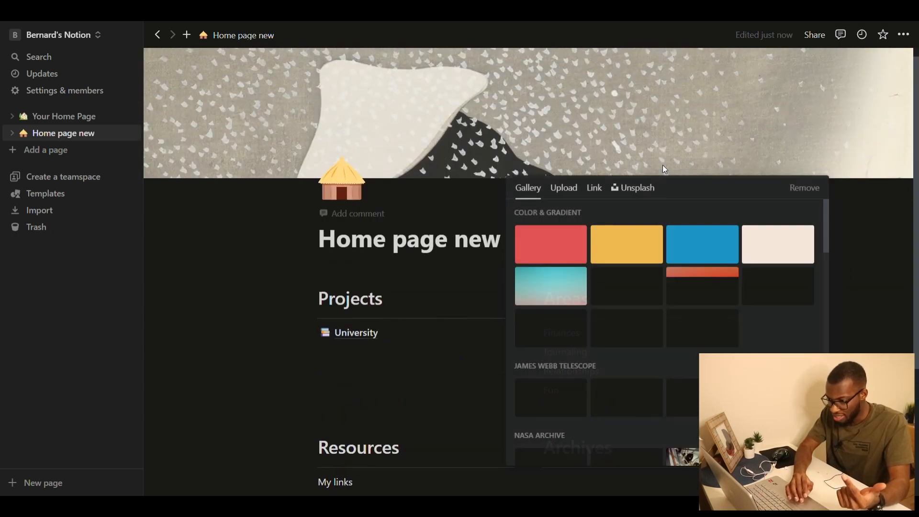
scroll(675, 321, down, 3)
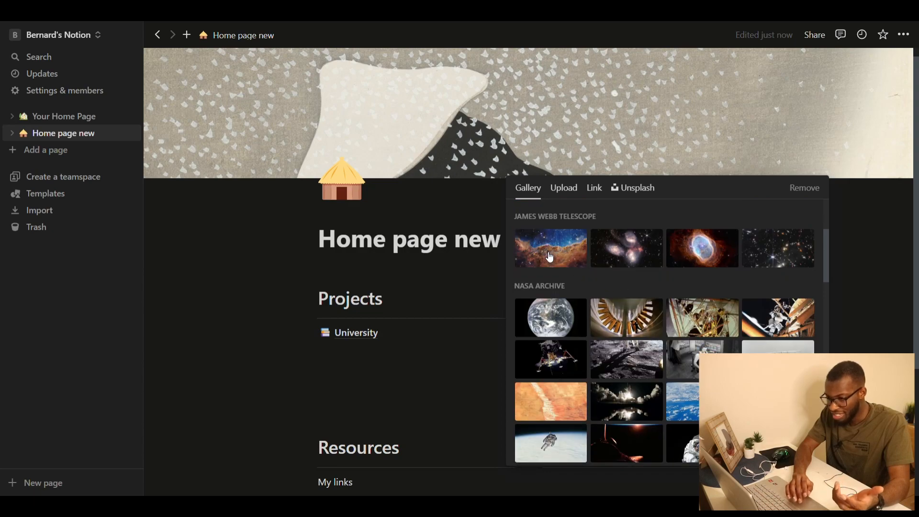
click(551, 258)
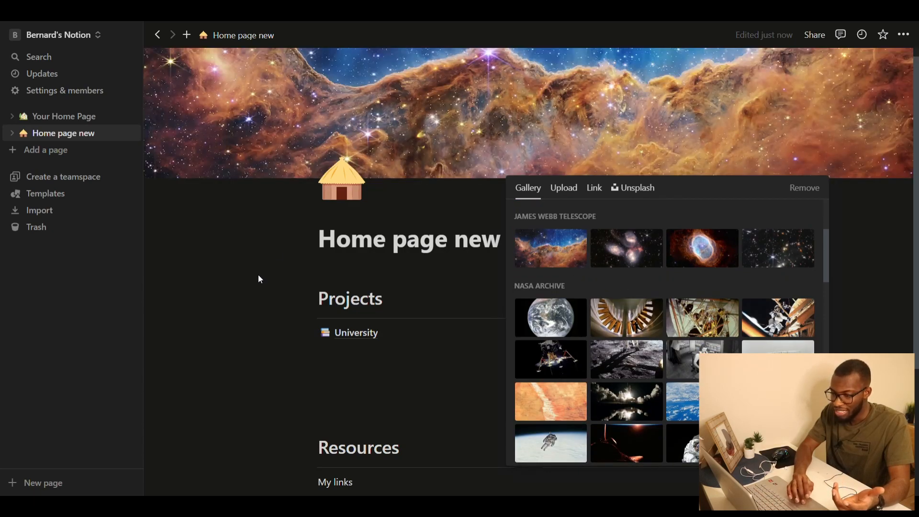
click(257, 275)
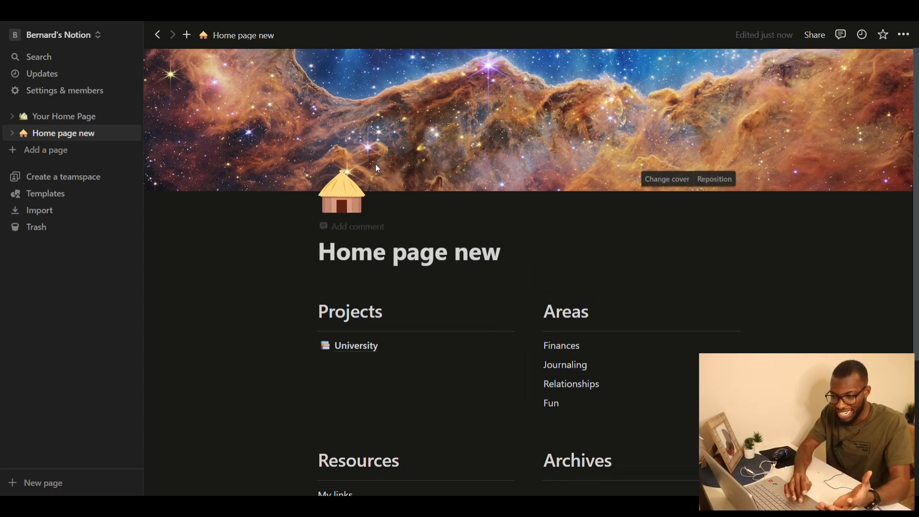
Compare Your Home Page with Home page new and look over the new page's sections.
click(73, 123)
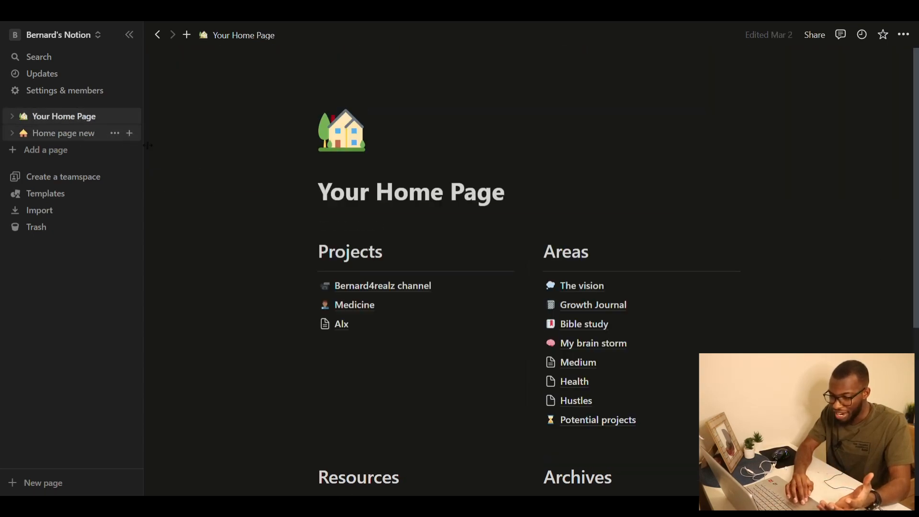
click(77, 138)
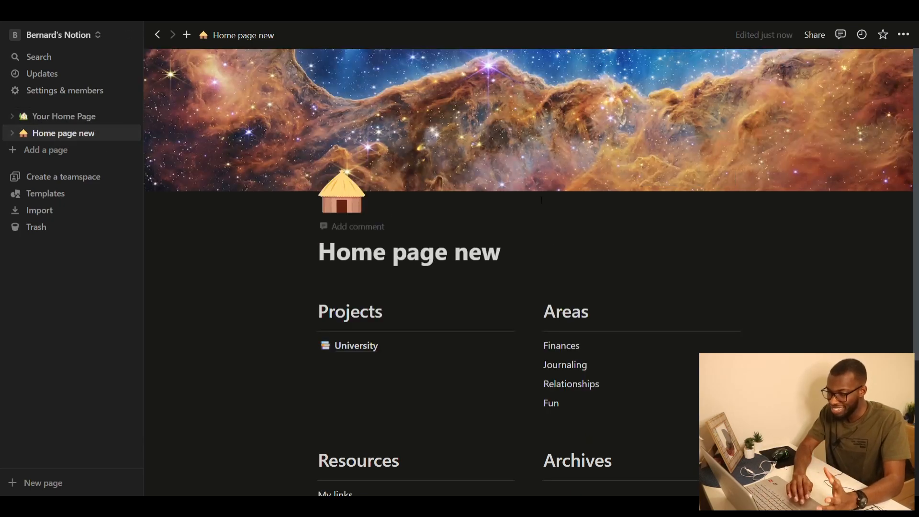
scroll(818, 279, down, 2)
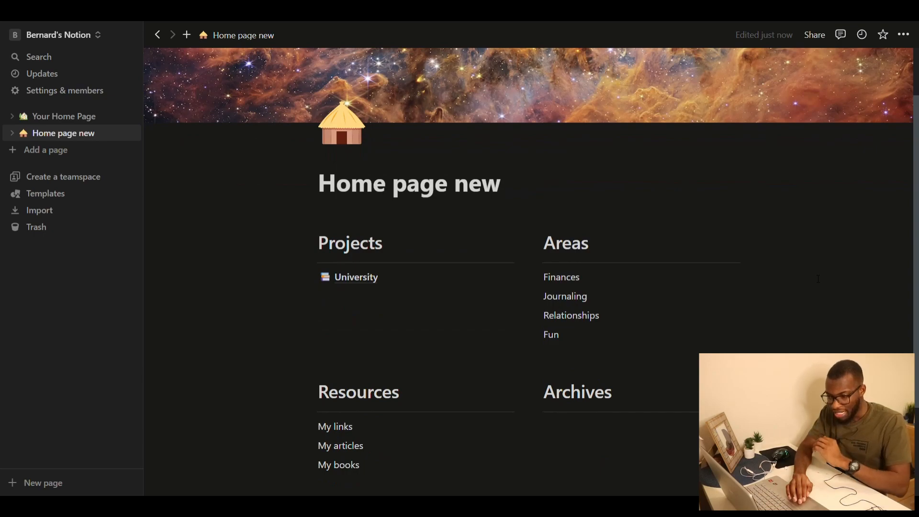
scroll(818, 279, down, 2)
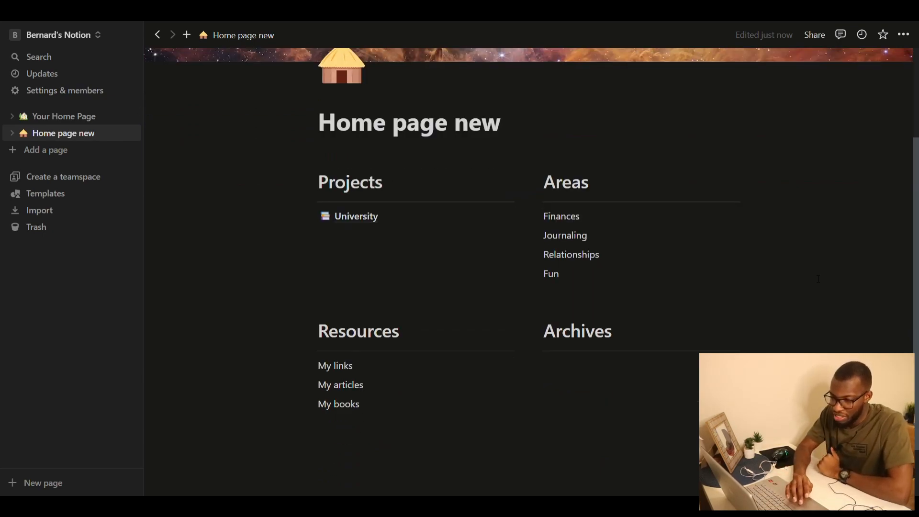
Turn the Finances and Journaling entries under Areas into pages.
click(547, 220)
click(536, 217)
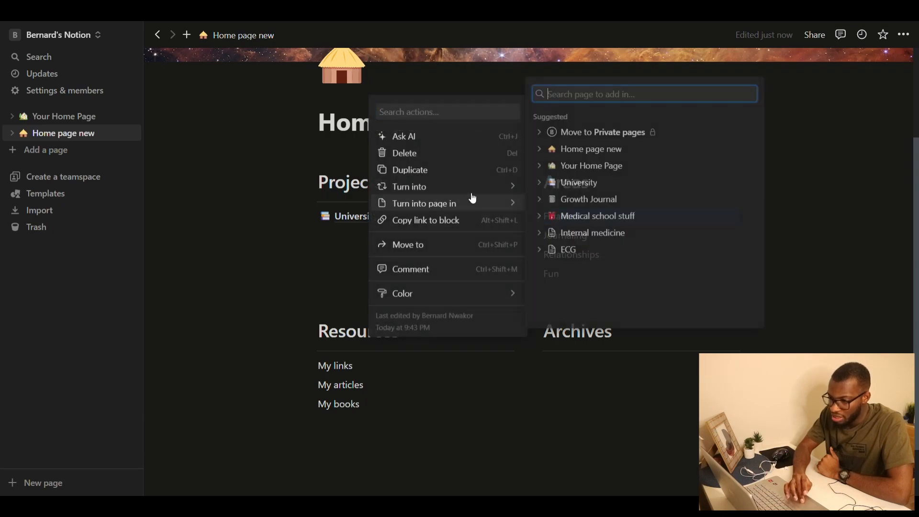
mouse_move(517, 188)
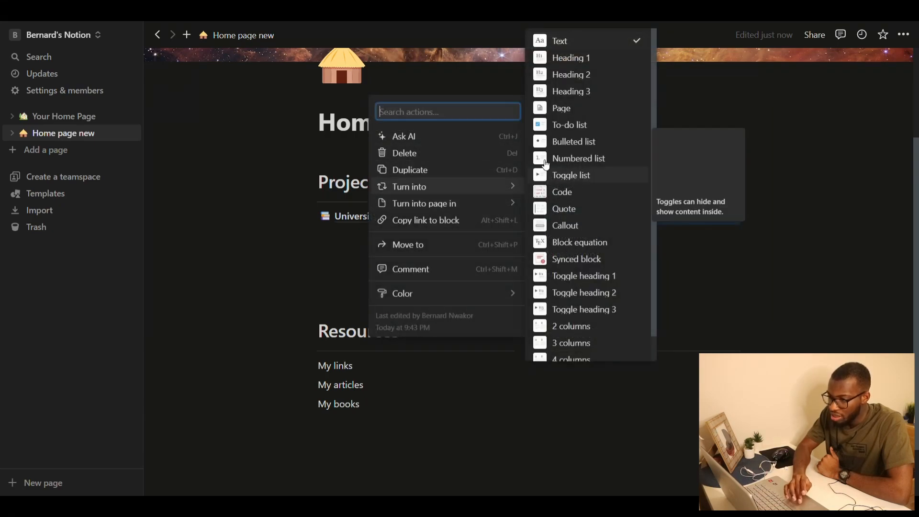
click(581, 108)
key(Escape)
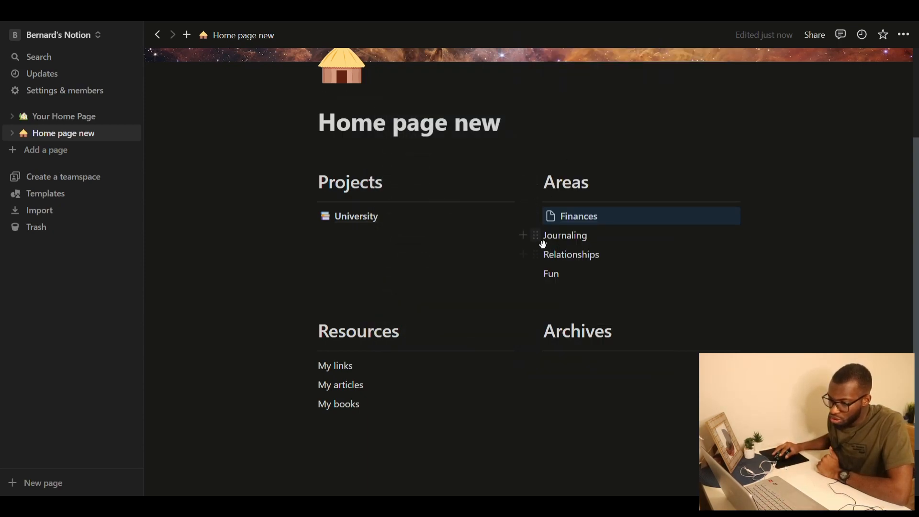
click(536, 235)
mouse_move(502, 204)
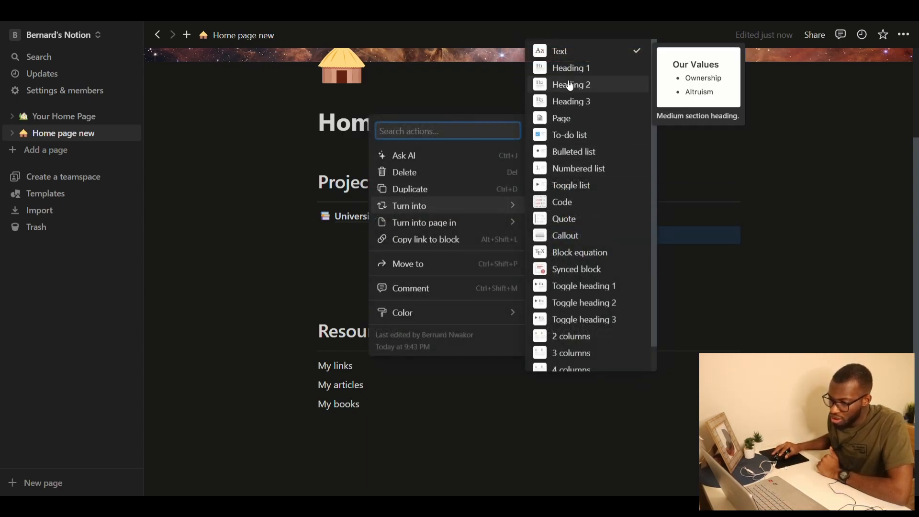
click(565, 118)
key(Escape)
Turn the Relationships and Fun entries under Areas into pages.
click(535, 255)
mouse_move(507, 221)
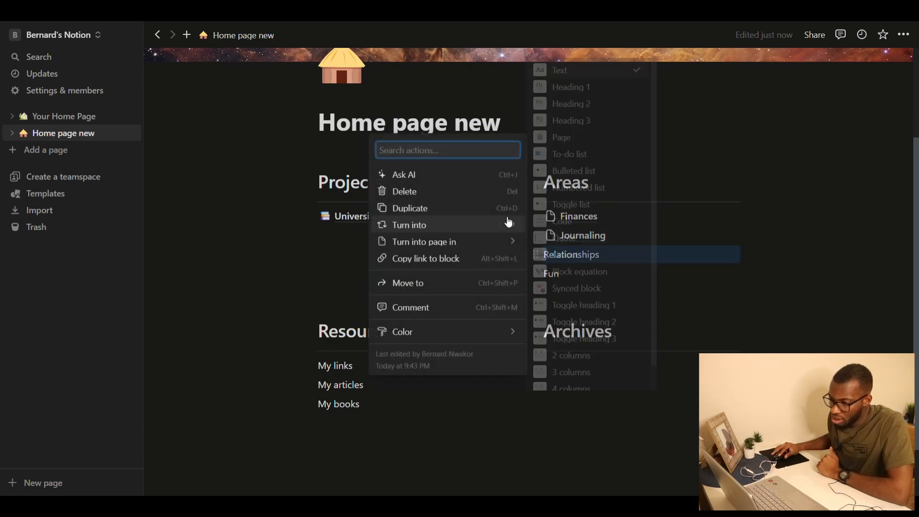
click(562, 138)
key(Escape)
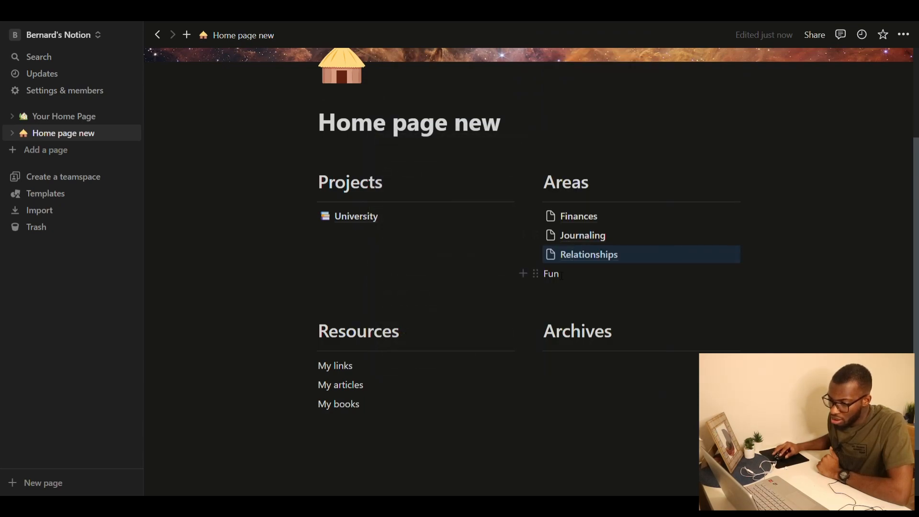
click(536, 276)
mouse_move(503, 243)
click(564, 154)
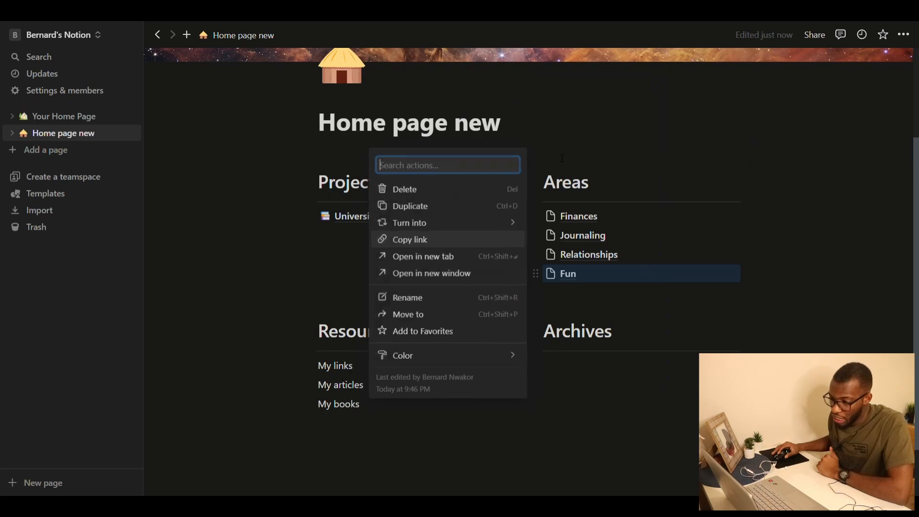
key(Escape)
Turn the My links, My articles and My books entries under Resources into pages.
scroll(382, 307, down, 2)
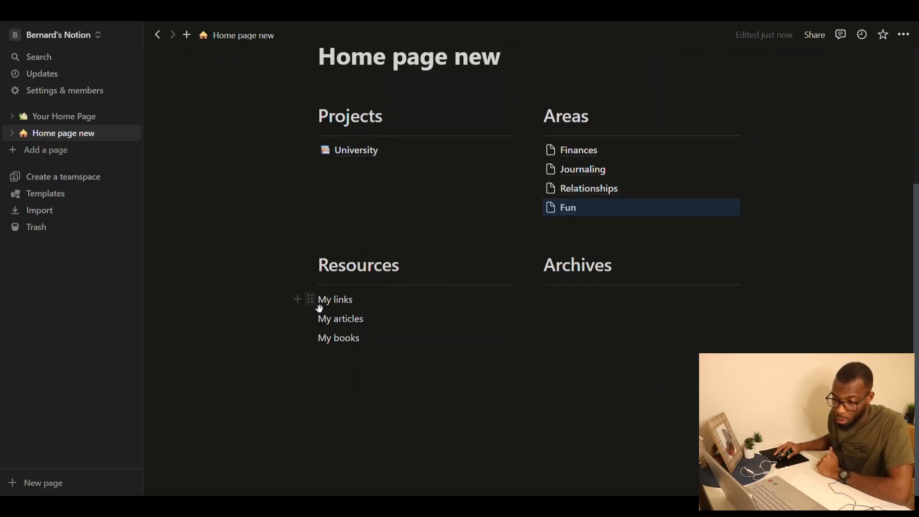
click(312, 301)
mouse_move(268, 283)
key(Escape)
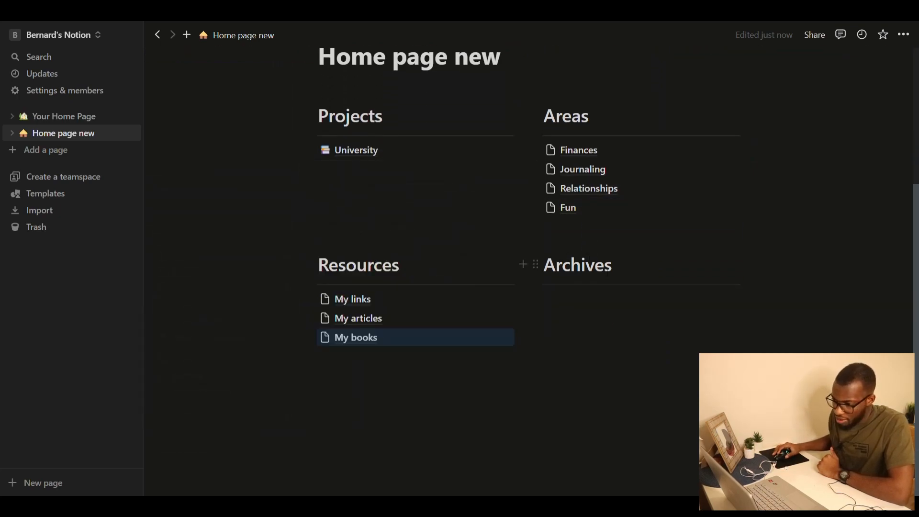
scroll(578, 280, up, 4)
scroll(544, 293, down, 4)
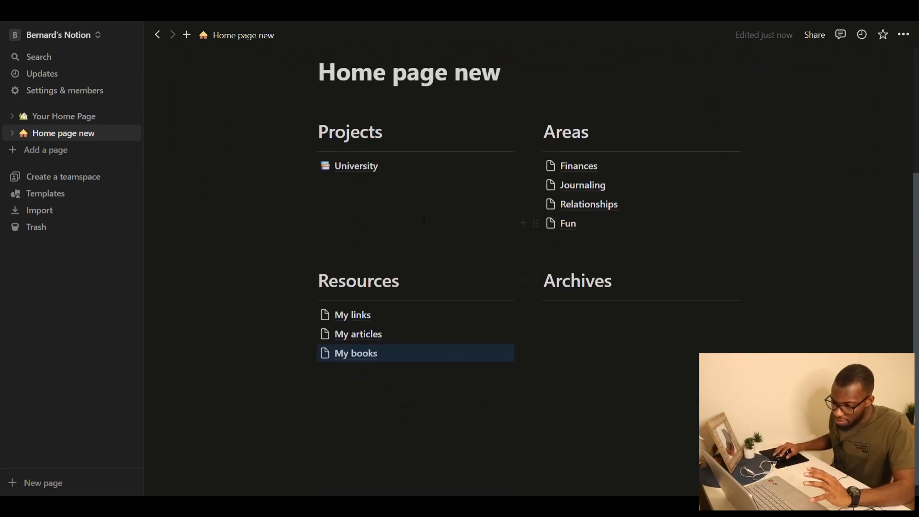
Open the University page and list Assignments, Study timetable and Projects on separate lines in its body.
click(356, 172)
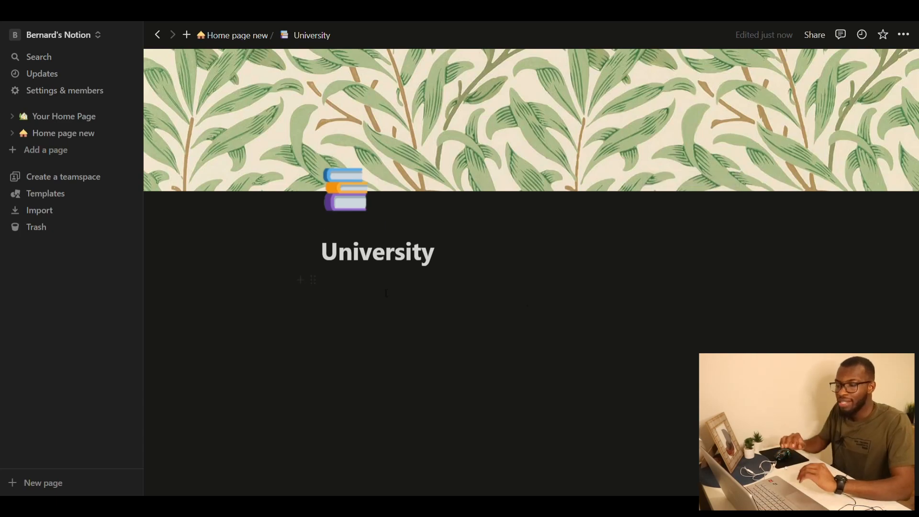
click(377, 287)
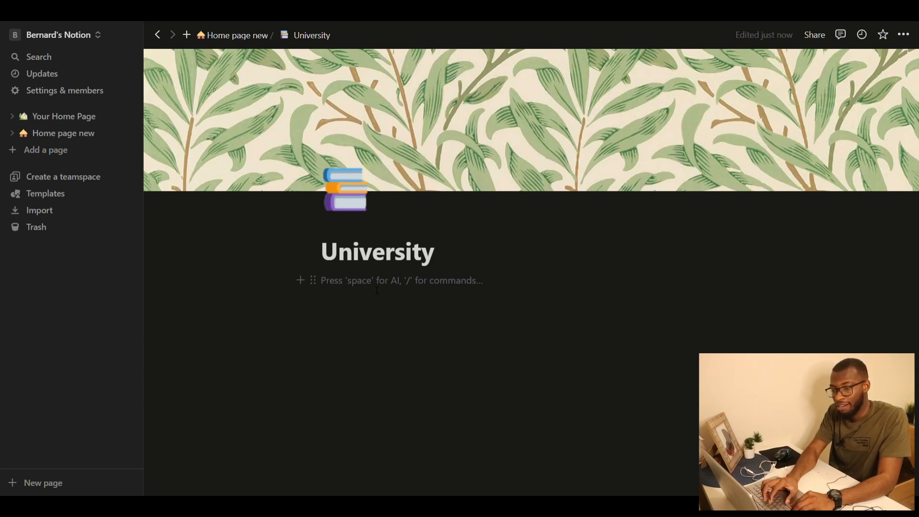
text(Assi)
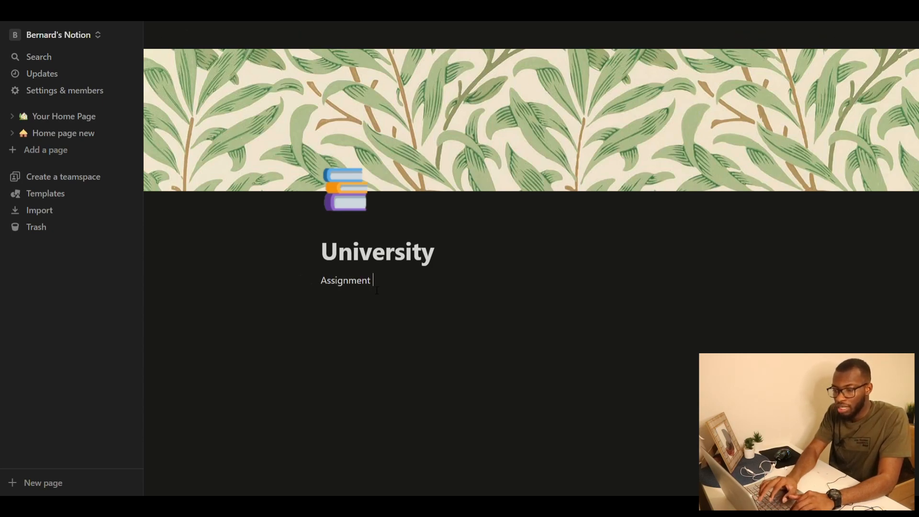
text(gnments)
key(Return)
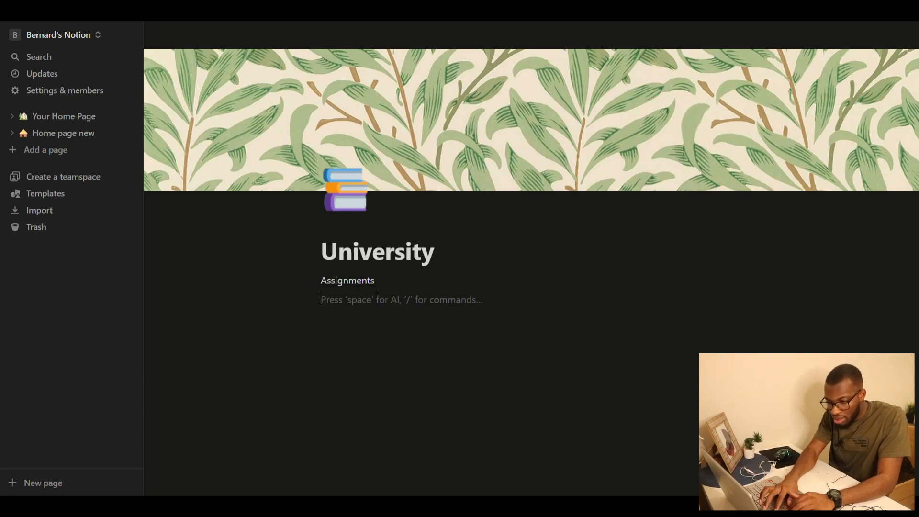
text(Study)
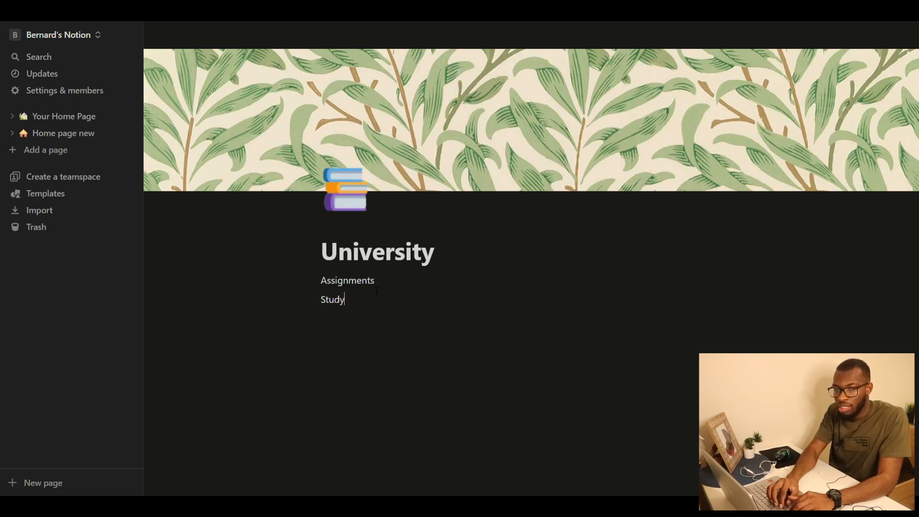
text( timetable)
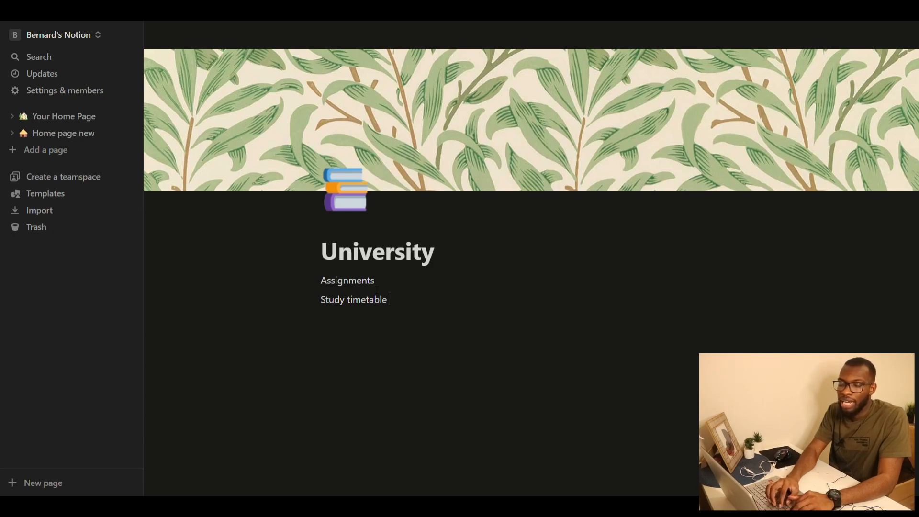
key(Return)
text(Pri)
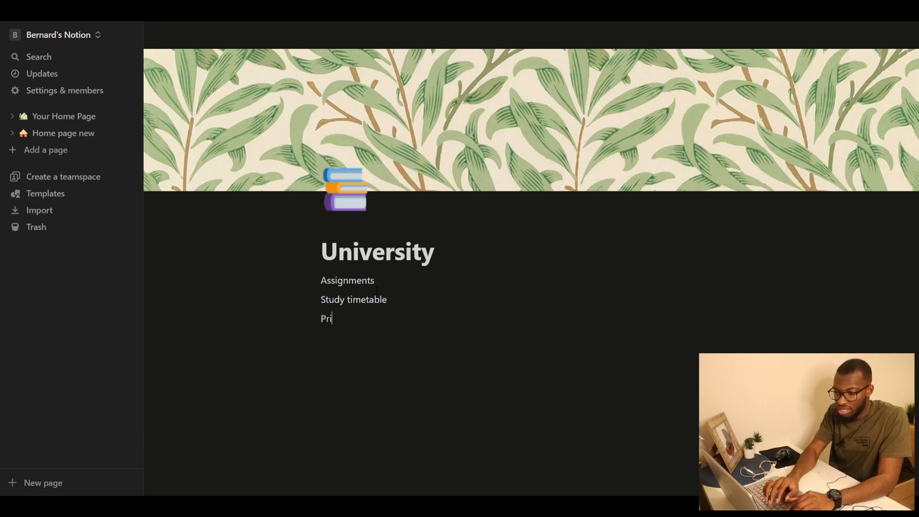
key(BackSpace)
text(ojects)
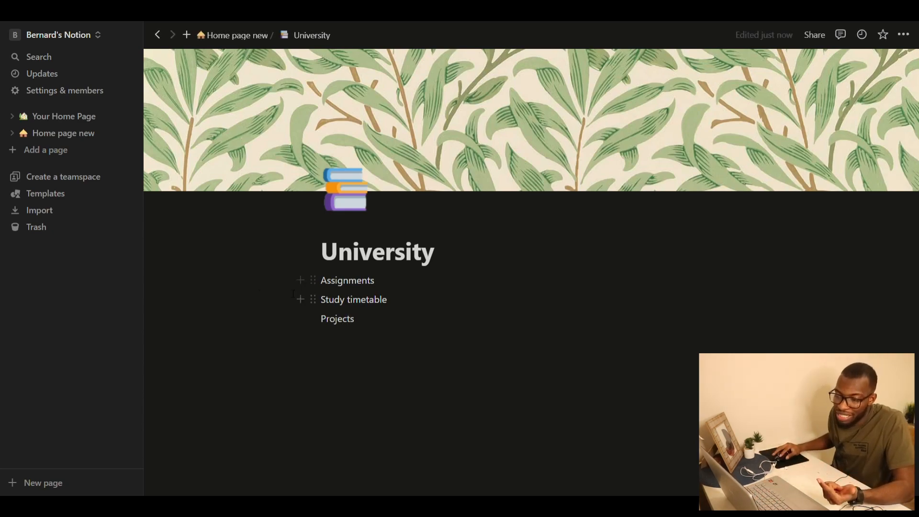
Turn the Assignments, Study timetable and Projects lines on the University page into sub-pages.
click(313, 281)
mouse_move(273, 249)
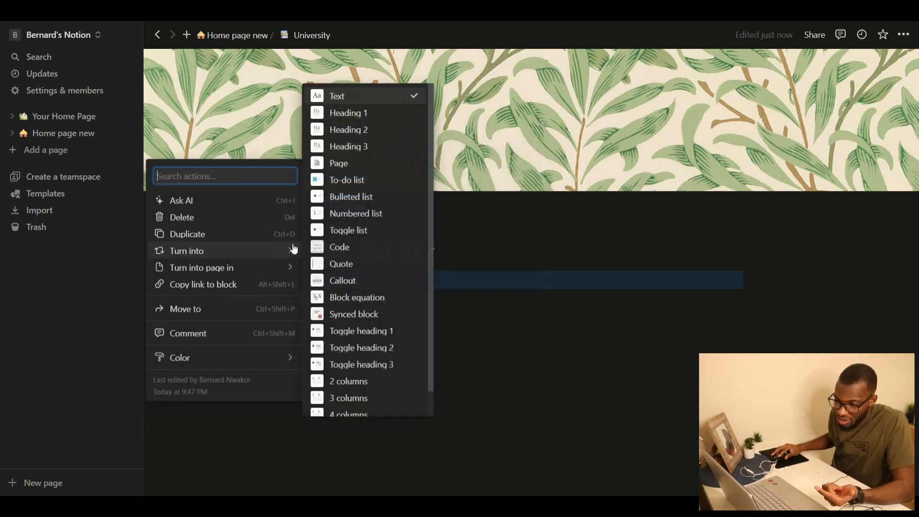
click(343, 164)
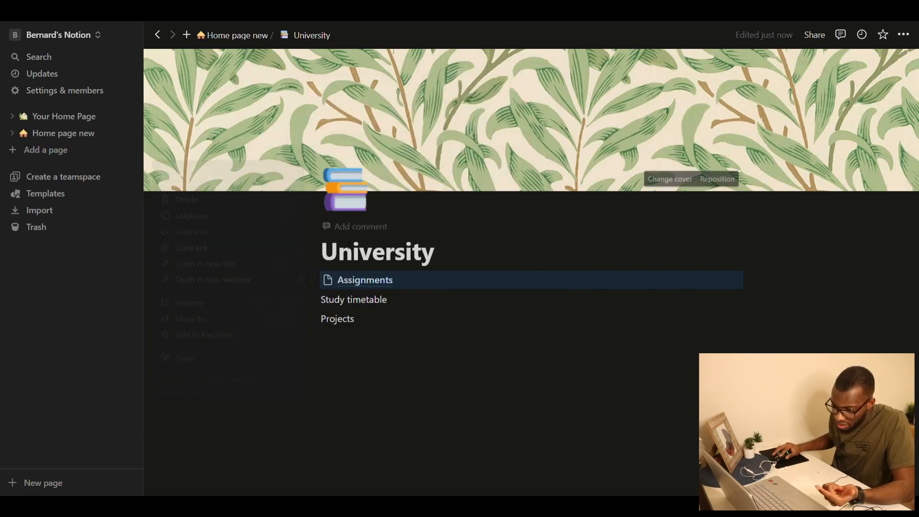
click(313, 301)
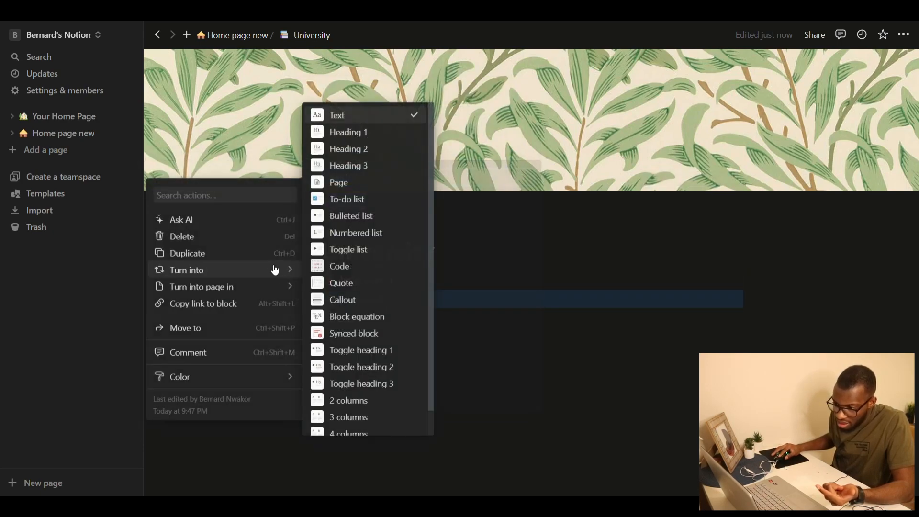
click(340, 182)
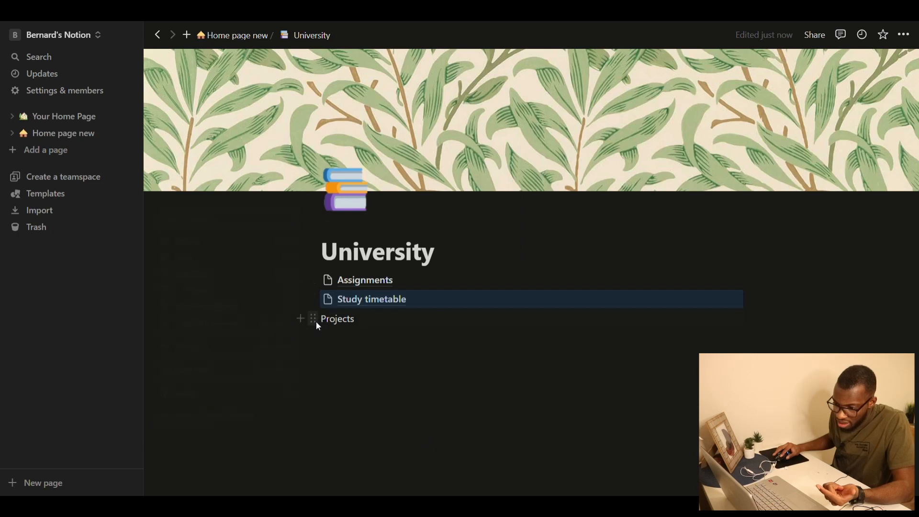
click(314, 320)
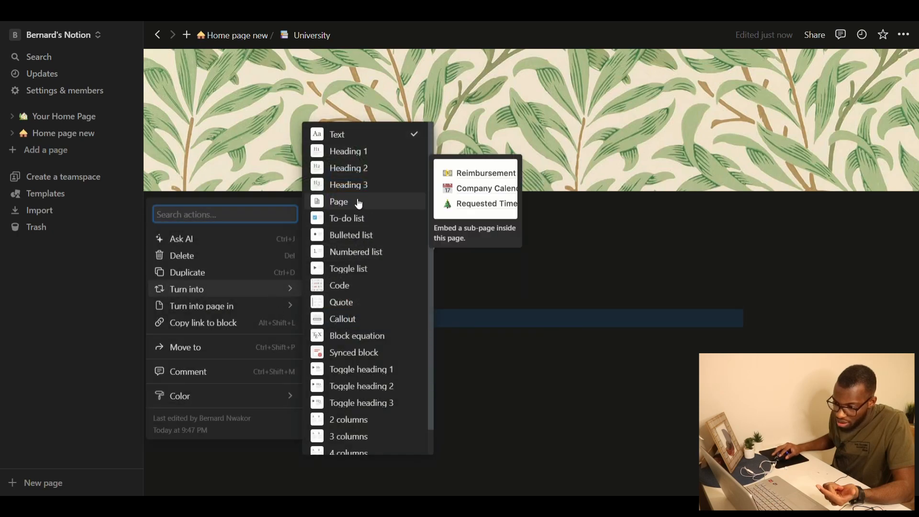
click(359, 203)
Open the Assignments page and set it up as a table backed by a new database.
click(371, 281)
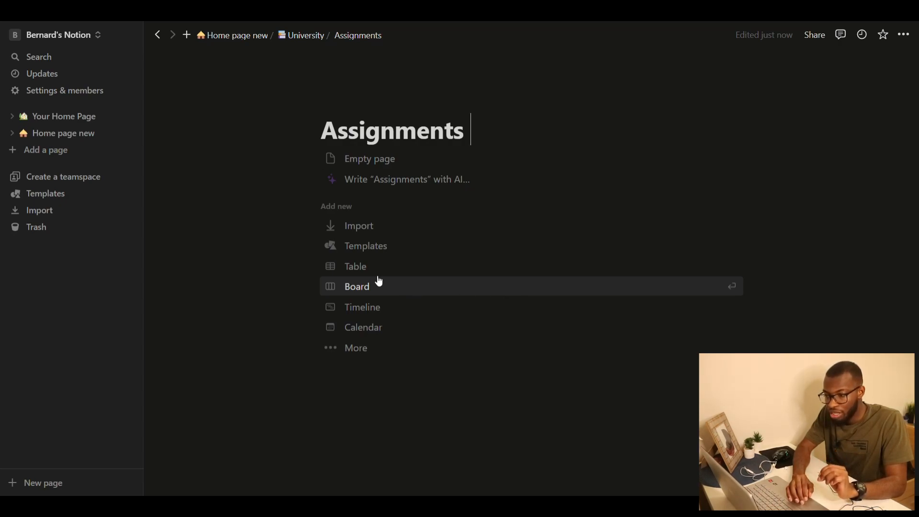
click(362, 270)
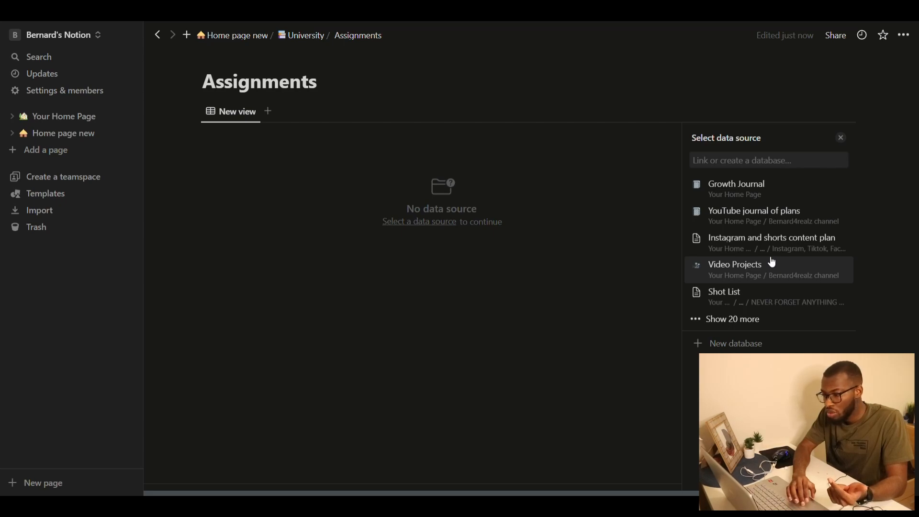
click(740, 344)
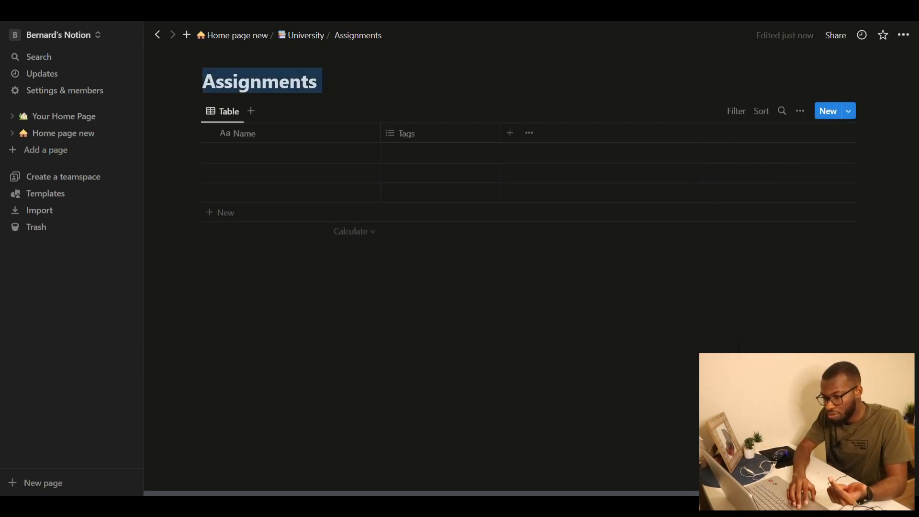
click(521, 292)
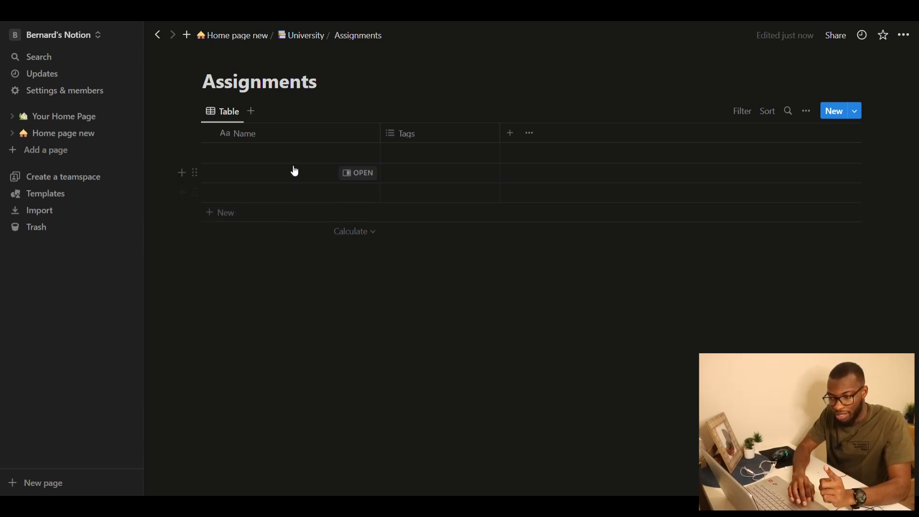
Rename the table's Name column as Assignments.
click(258, 130)
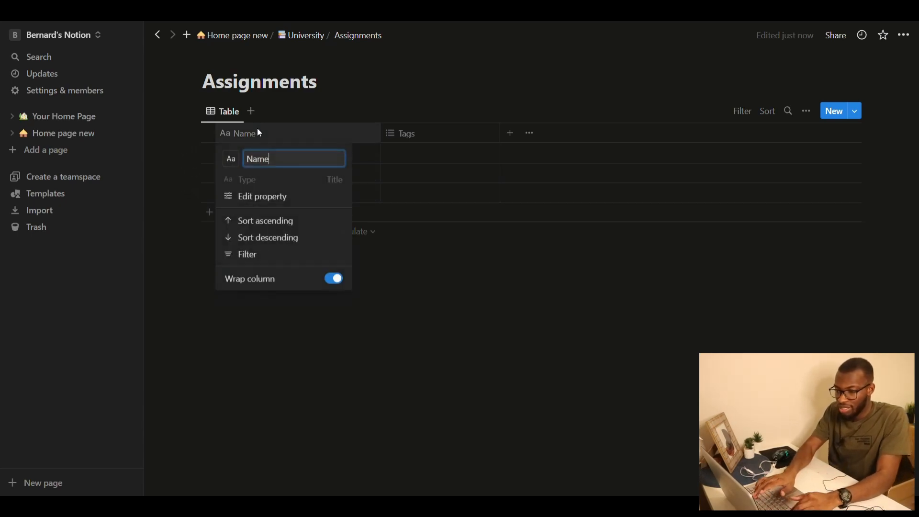
key(BackSpace)
key(BackSpace)
key(BackSpace)
key(BackSpace)
text(Assignm)
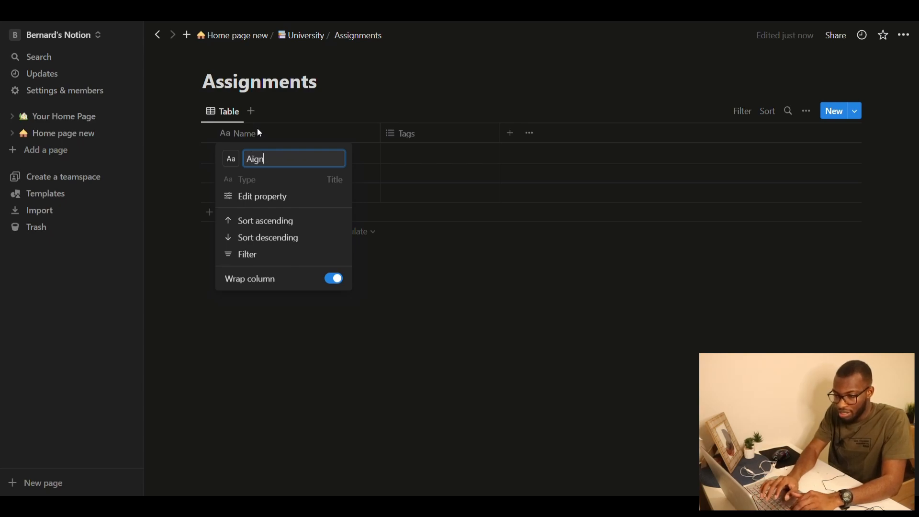
text(ents)
key(Return)
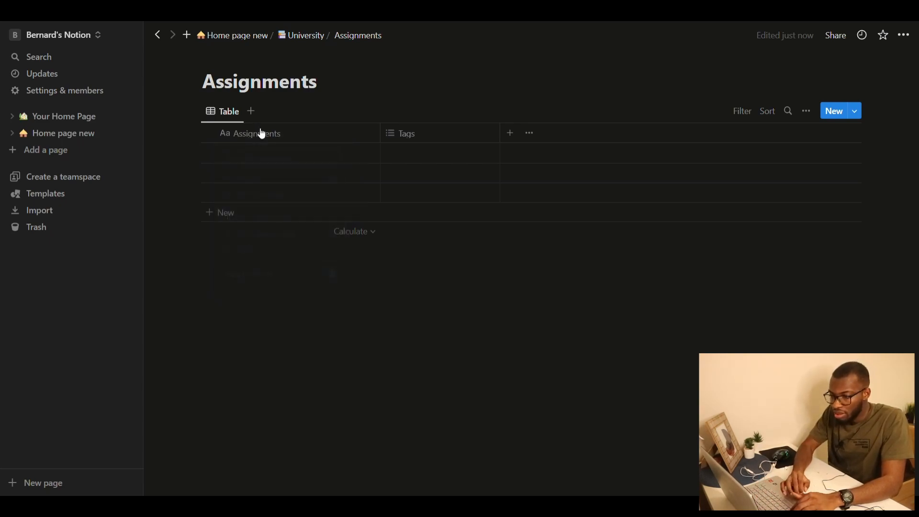
click(432, 134)
click(408, 104)
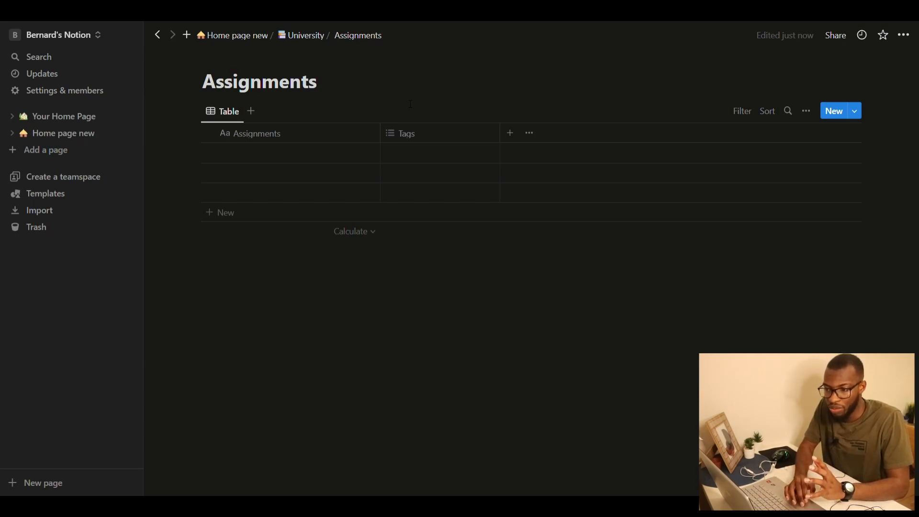
Enter Physiology in the first row of the Assignments column.
click(323, 156)
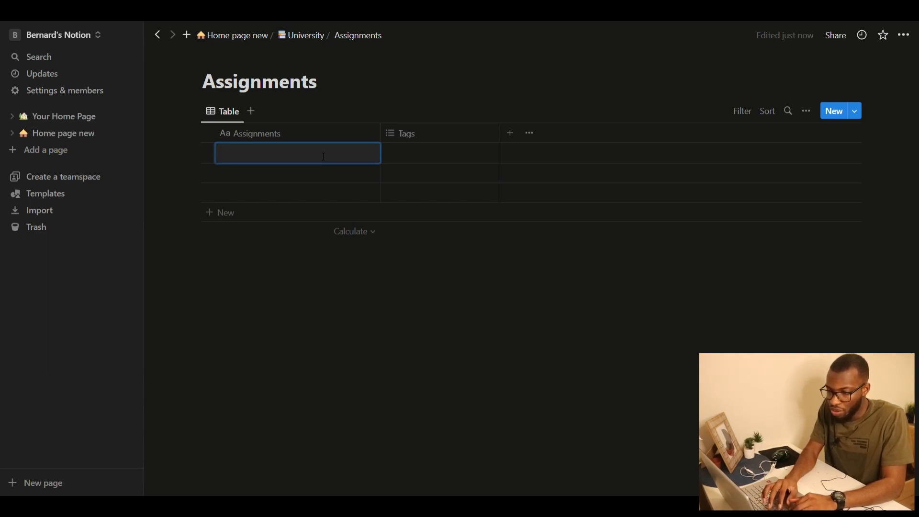
text(Phys)
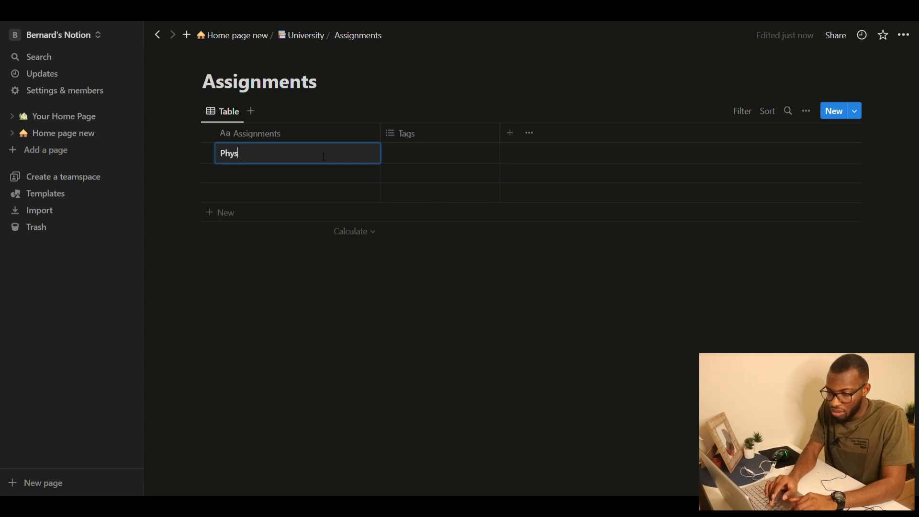
text(iology)
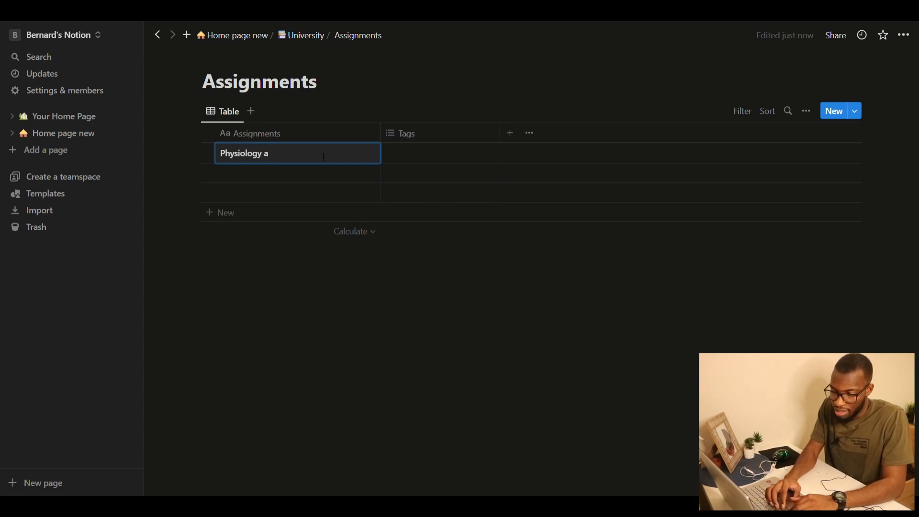
key(Escape)
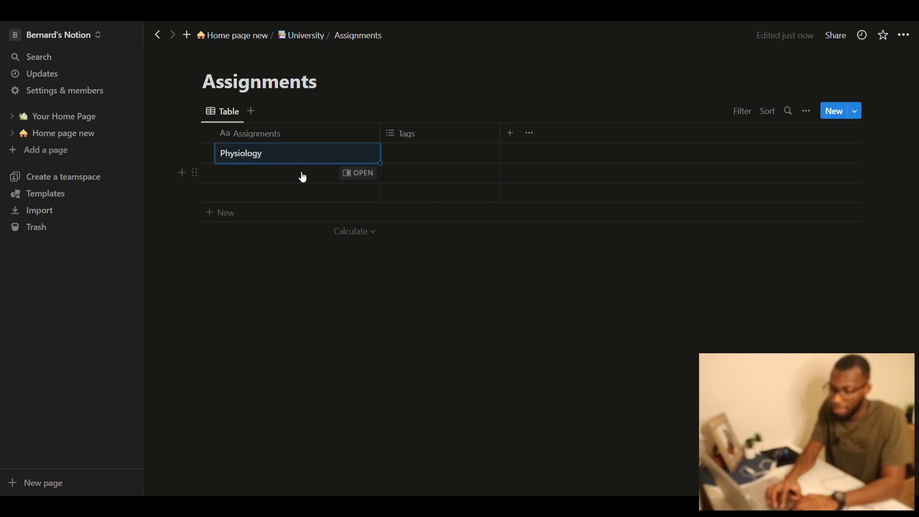
Enter Internal medicine and Pathophysiology in the second and third rows of the Assignments column.
click(292, 184)
text(Intern)
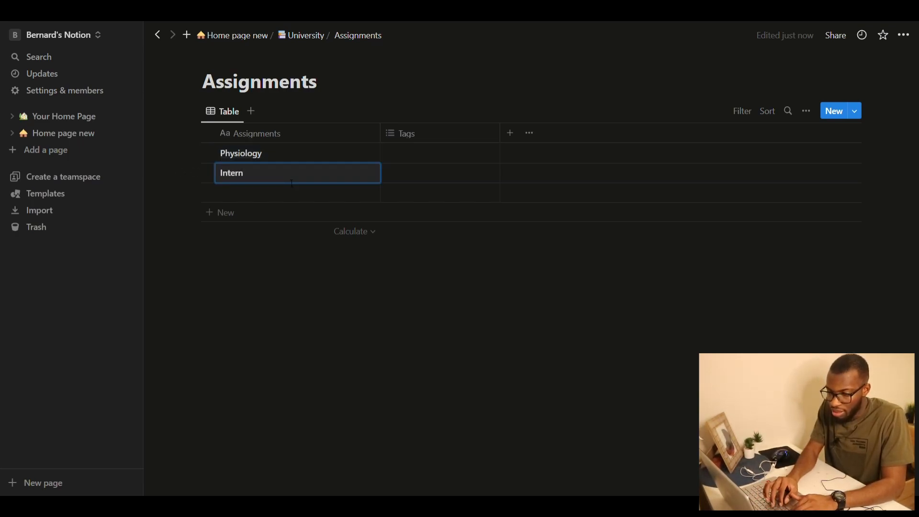
text(al medicine)
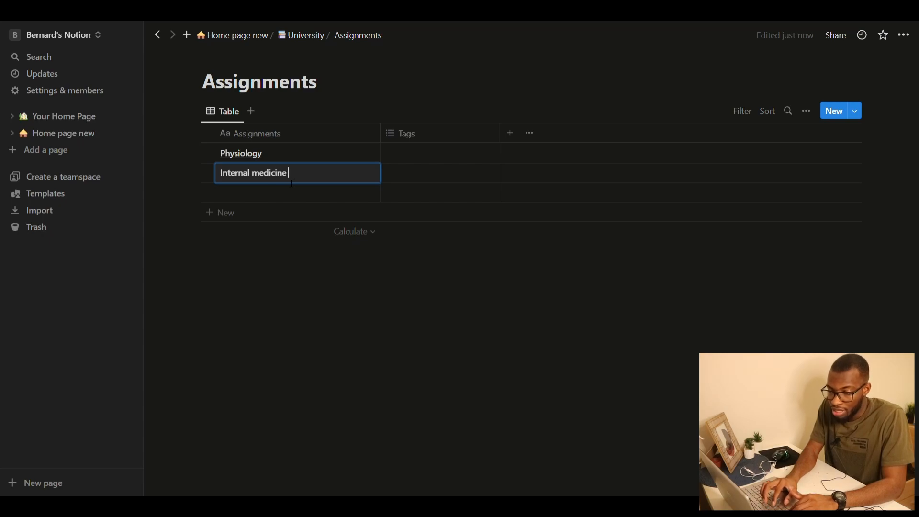
key(Return)
text(Patho)
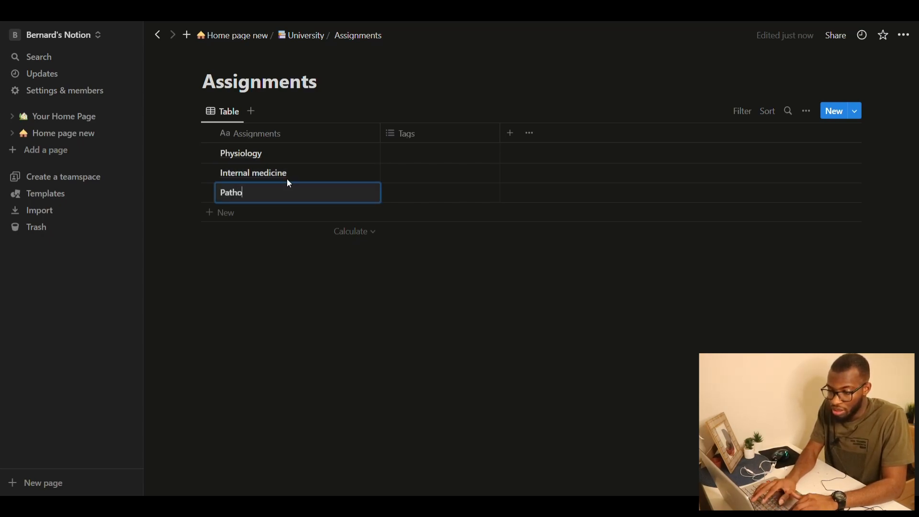
text(physiol)
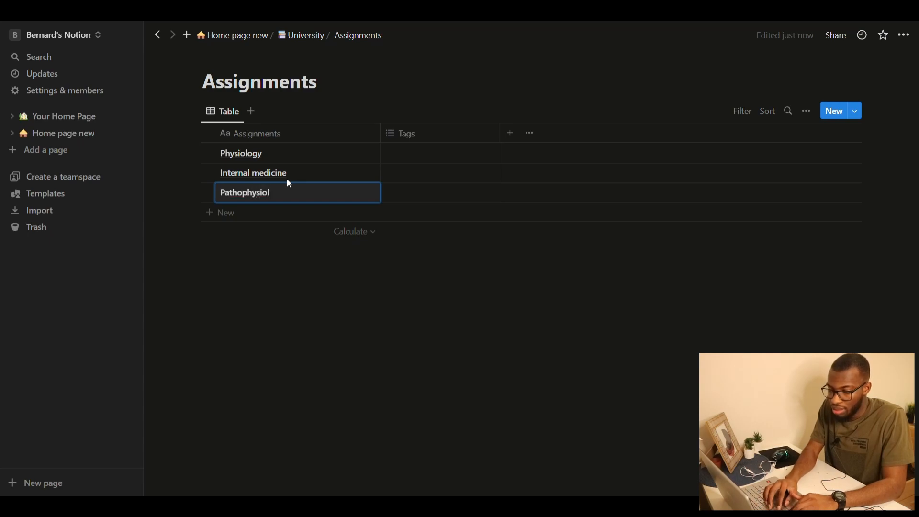
text(ogy)
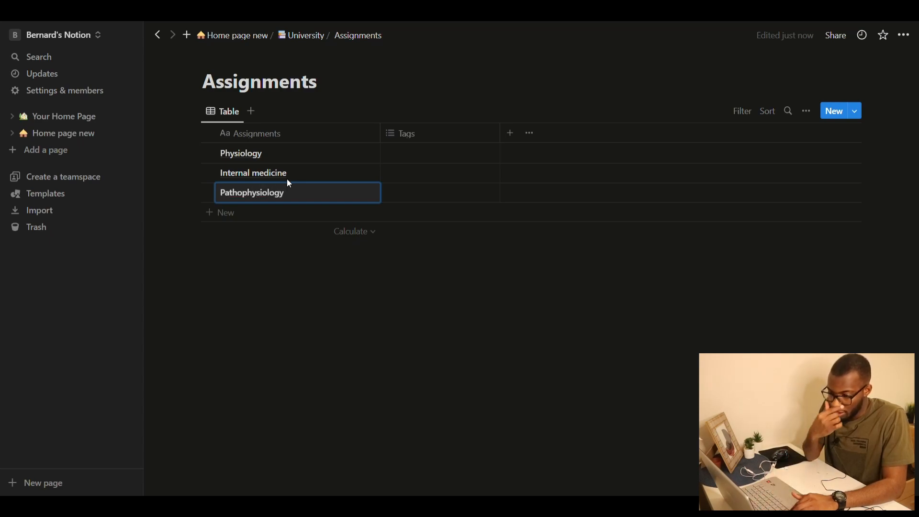
key(Escape)
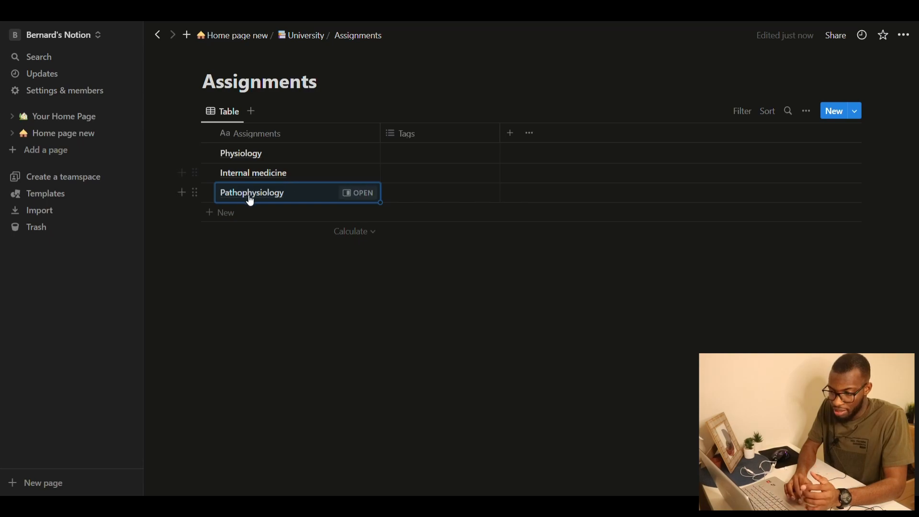
Add a fourth row to the table and enter Biochemistry in its Assignments cell.
click(236, 214)
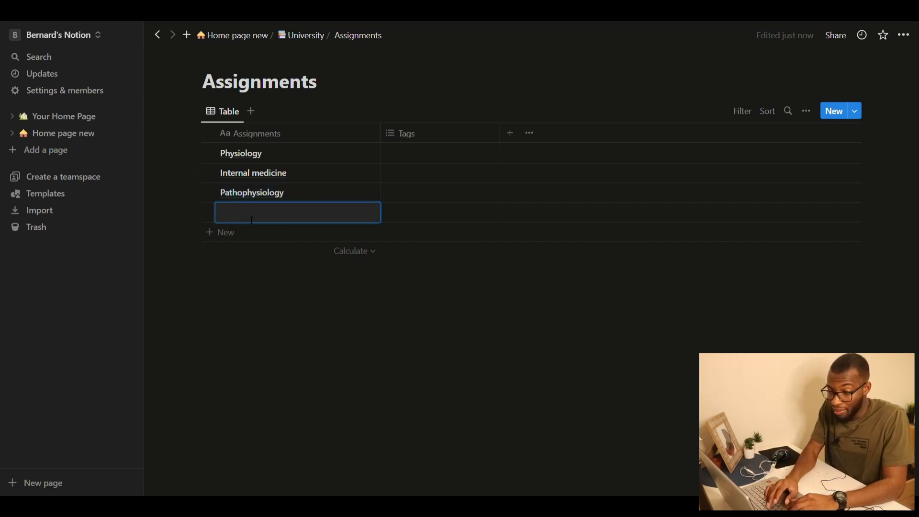
text(Bioch)
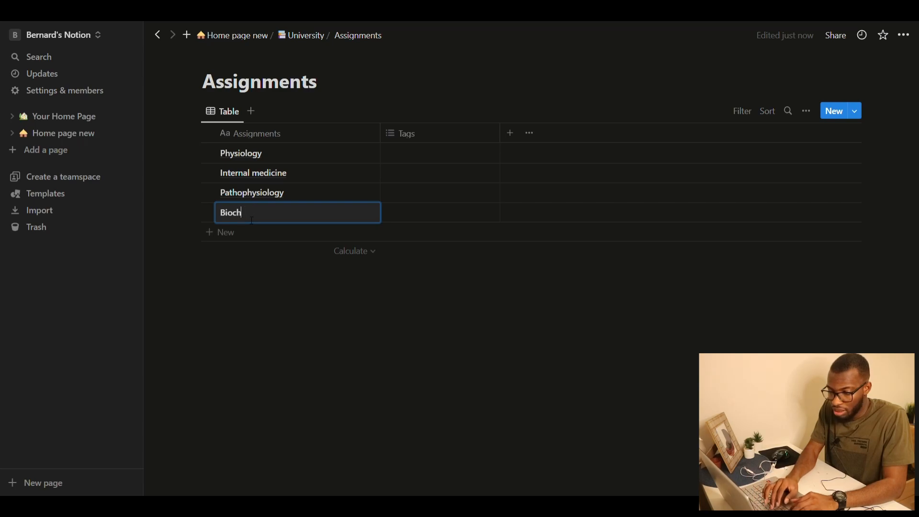
text(imiemistry)
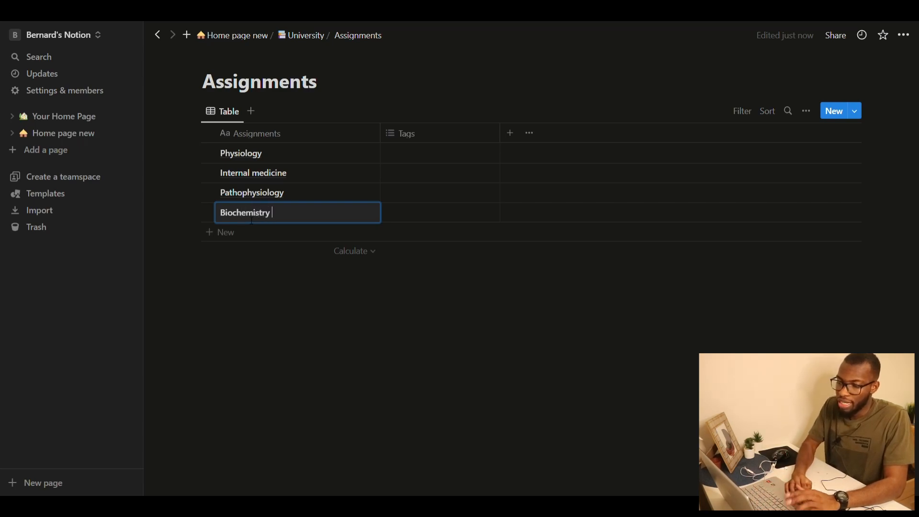
key(Escape)
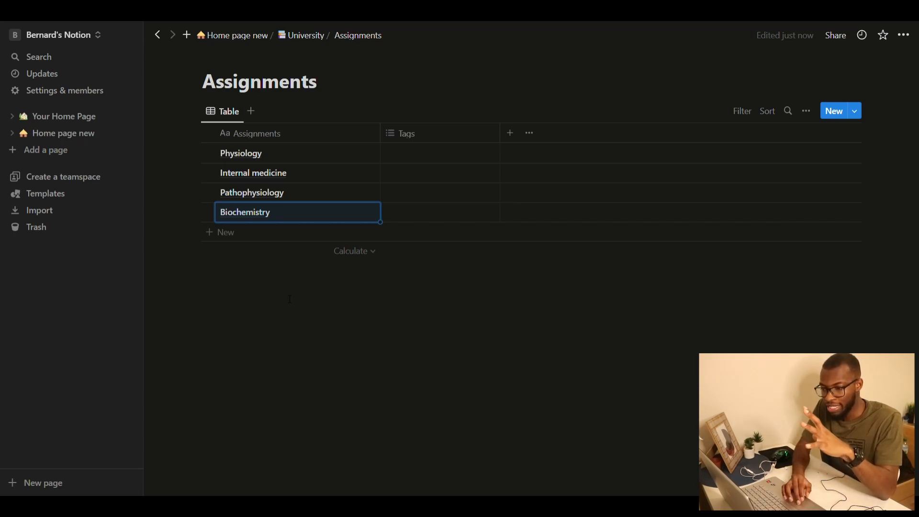
Rename the Tags column as progress status and keep its type as Multi-select.
click(432, 136)
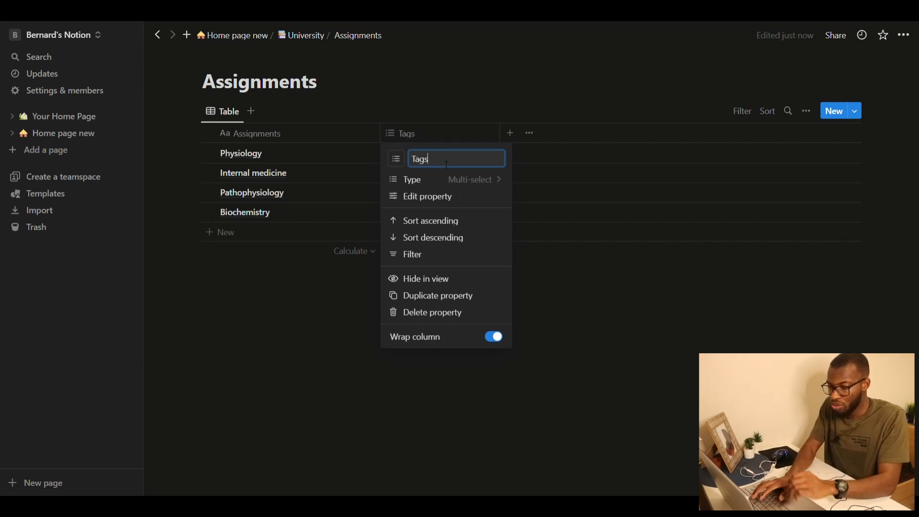
key(BackSpace)
key(BackSpace)
key(BackSpace)
key(BackSpace)
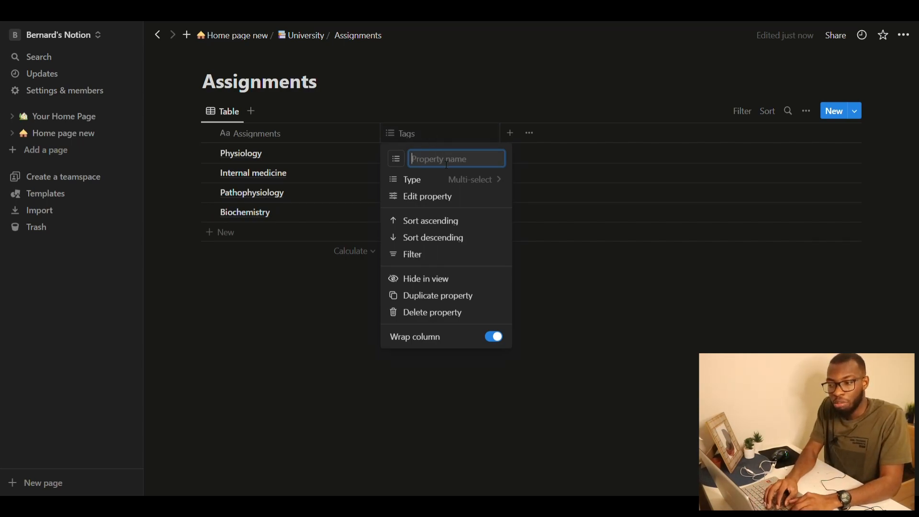
text(progre)
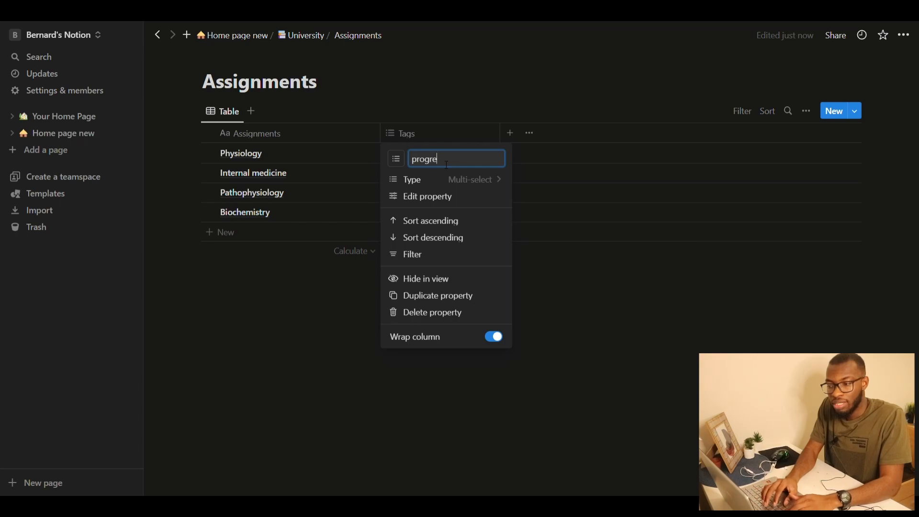
text(ss tab)
key(BackSpace)
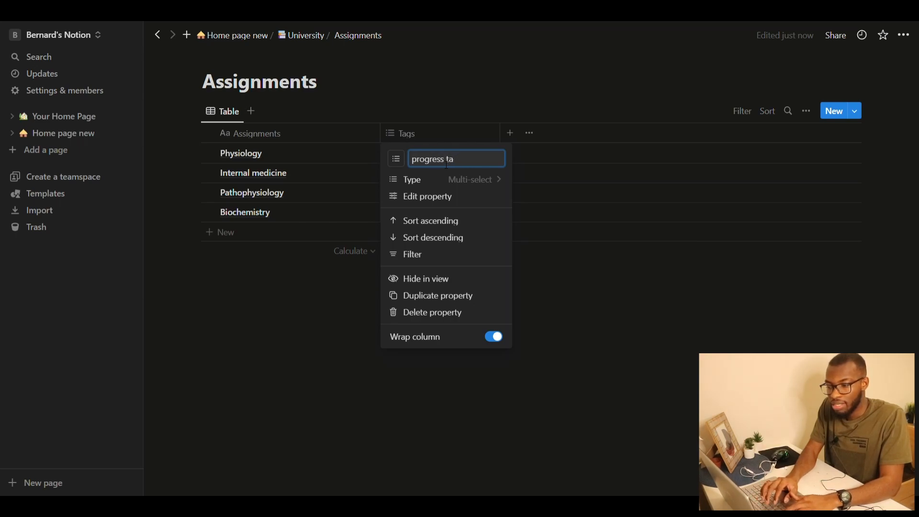
text(atus)
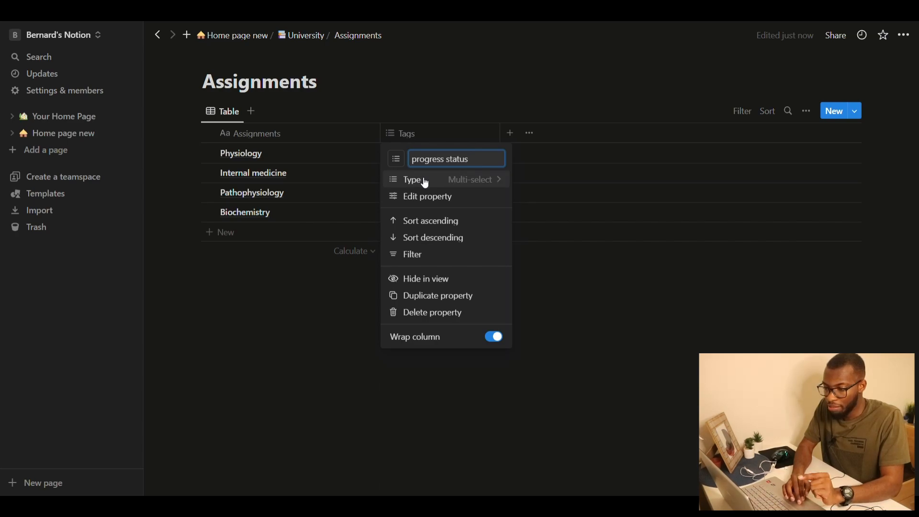
click(441, 182)
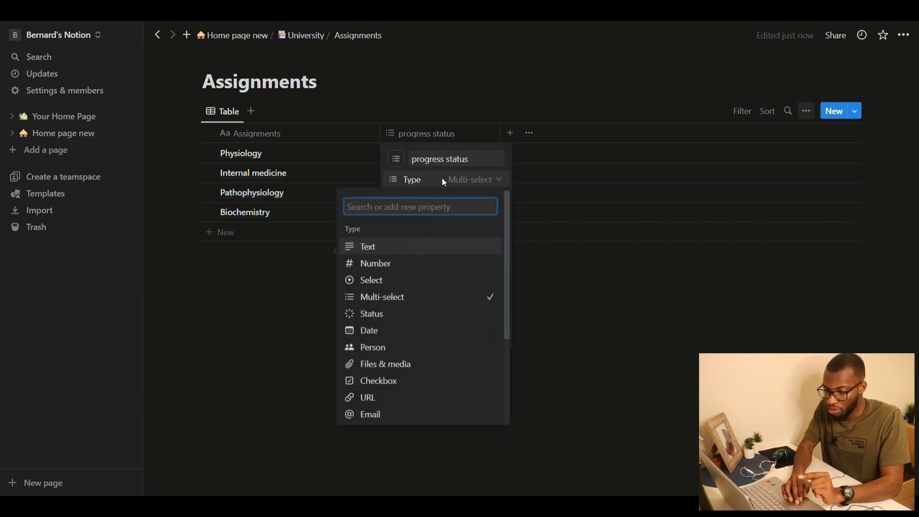
click(390, 301)
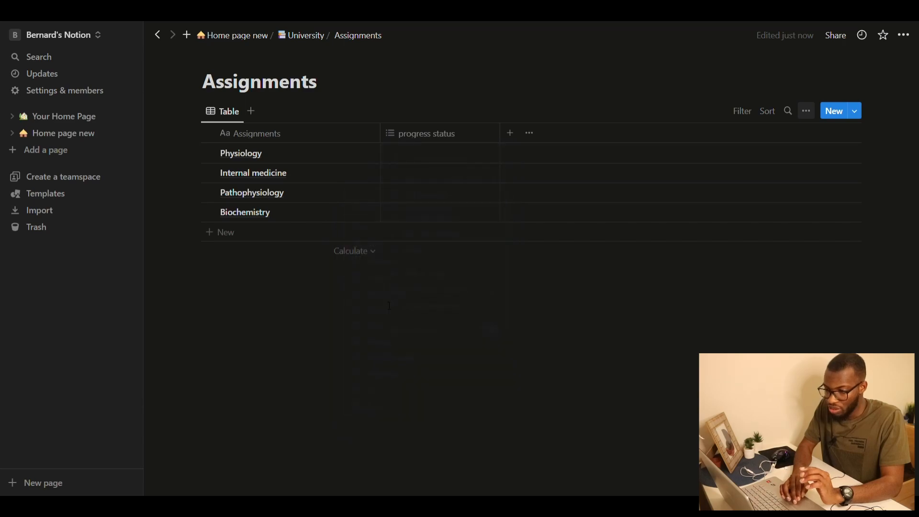
Create a Completed option in the progress status cell of the Physiology row.
click(423, 155)
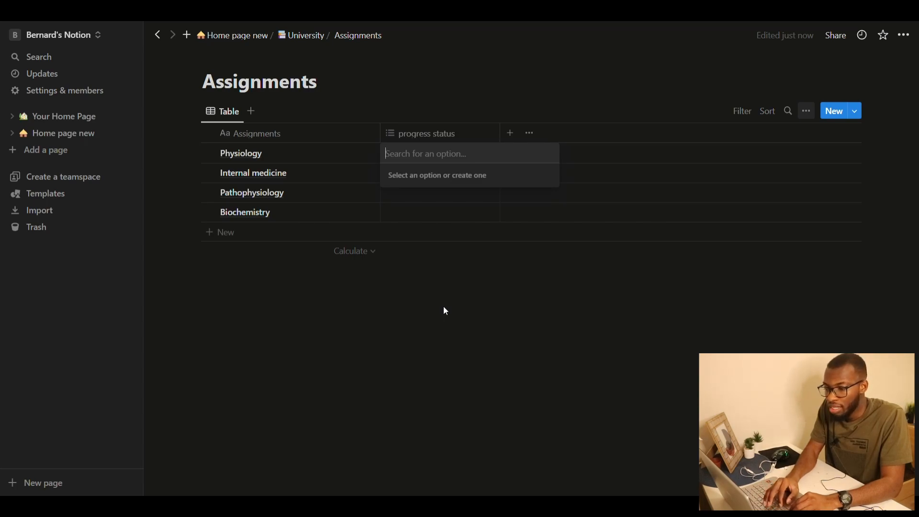
text(Completed)
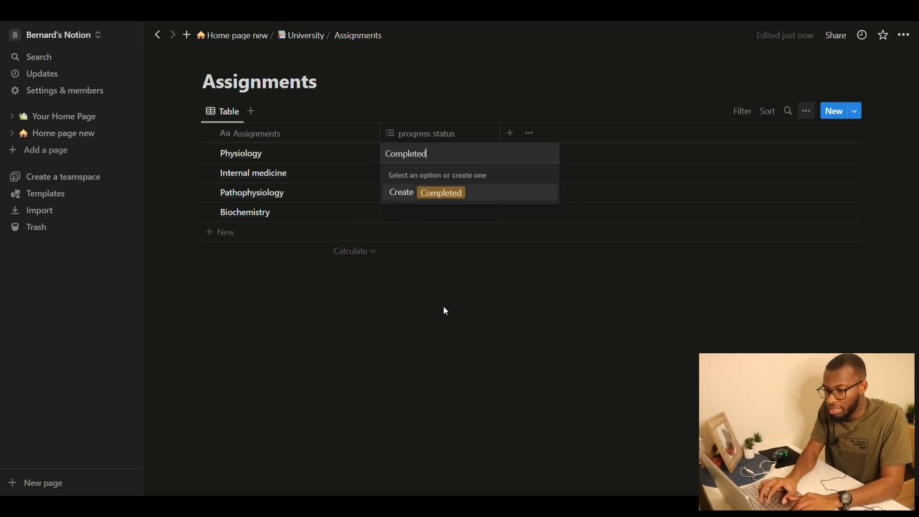
key(Return)
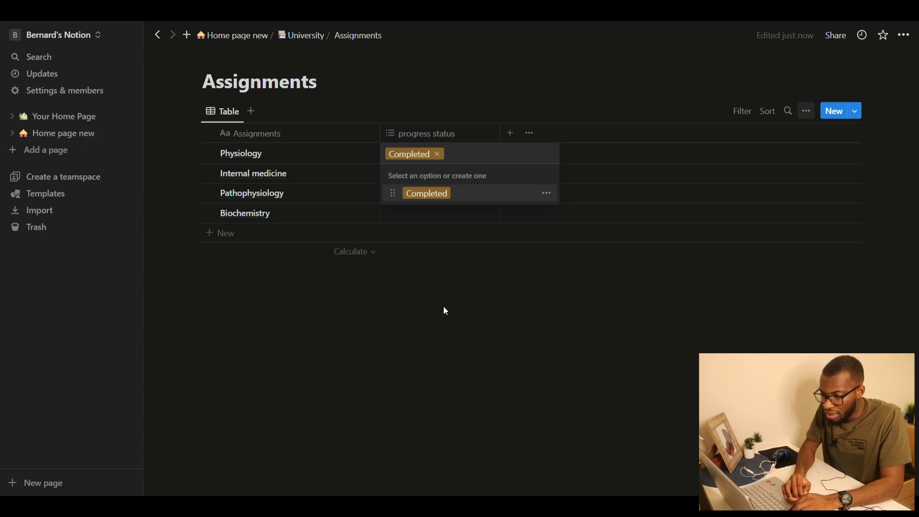
click(444, 307)
Create a second option named not started in the Physiology row's progress status cell.
click(459, 159)
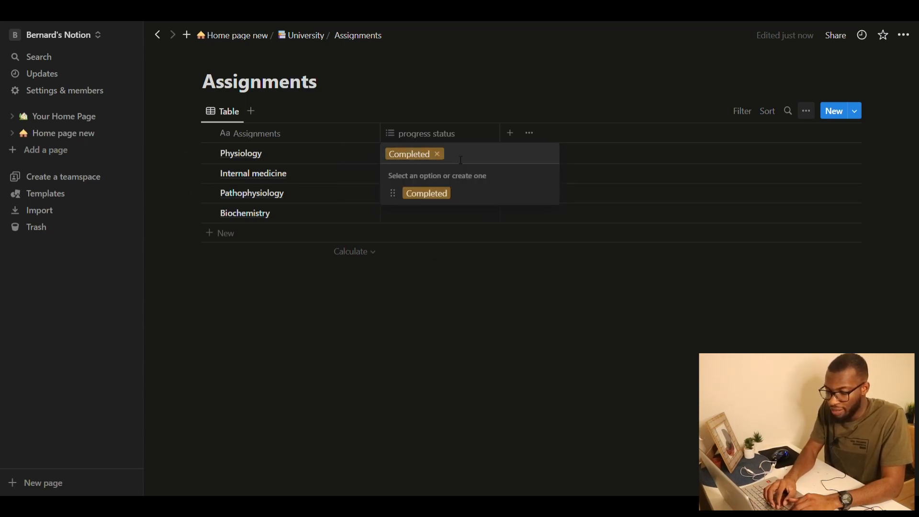
text(not)
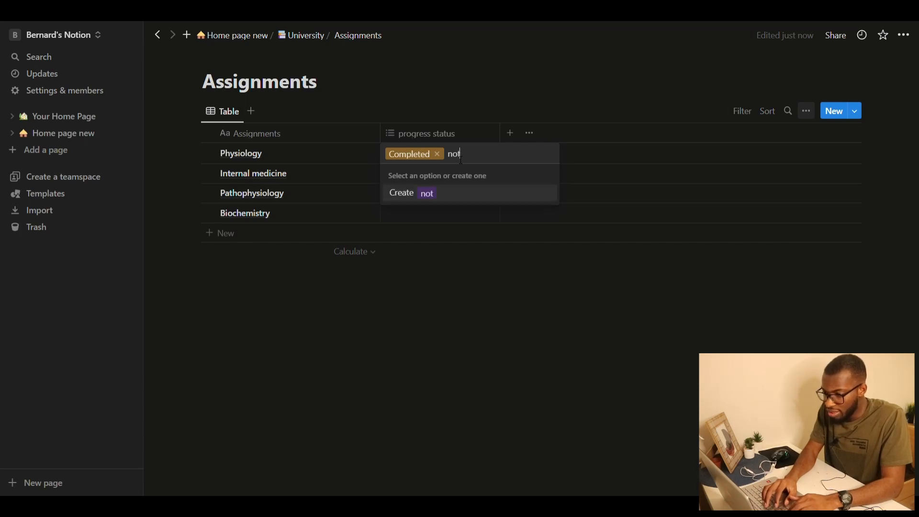
text( star)
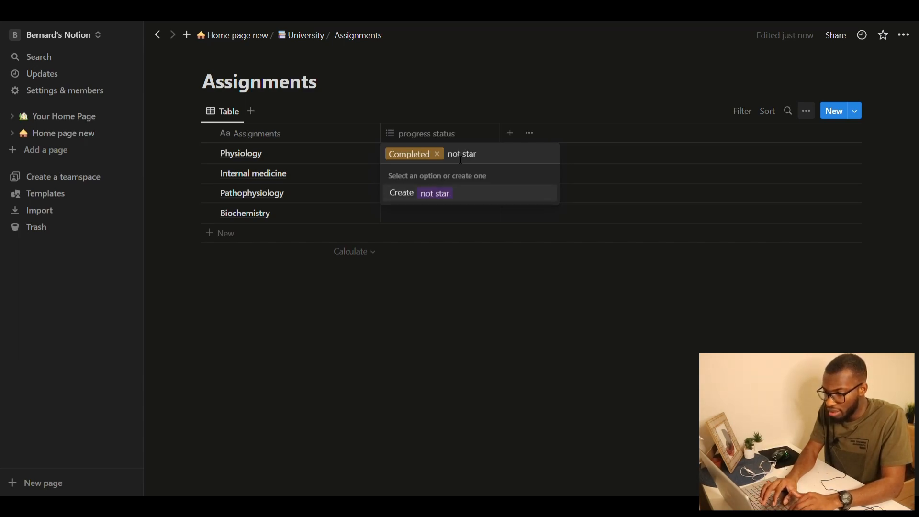
text(ted in)
key(BackSpace)
key(BackSpace)
key(BackSpace)
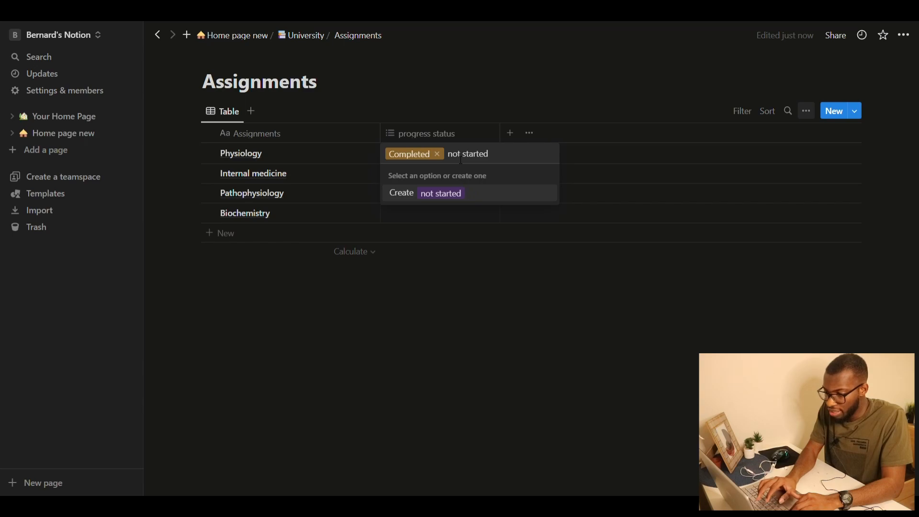
key(Return)
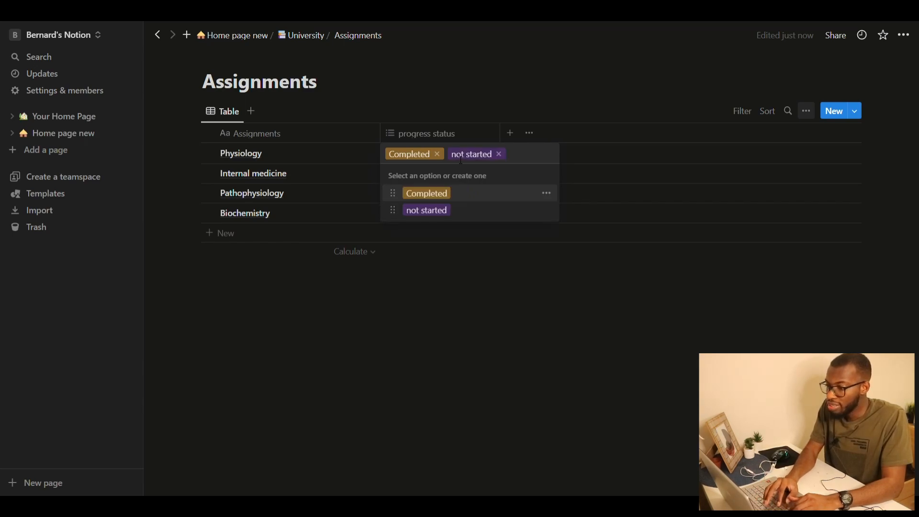
Create a third option named in progress in the Physiology row's progress status cell.
text(ing)
key(BackSpace)
text(progress)
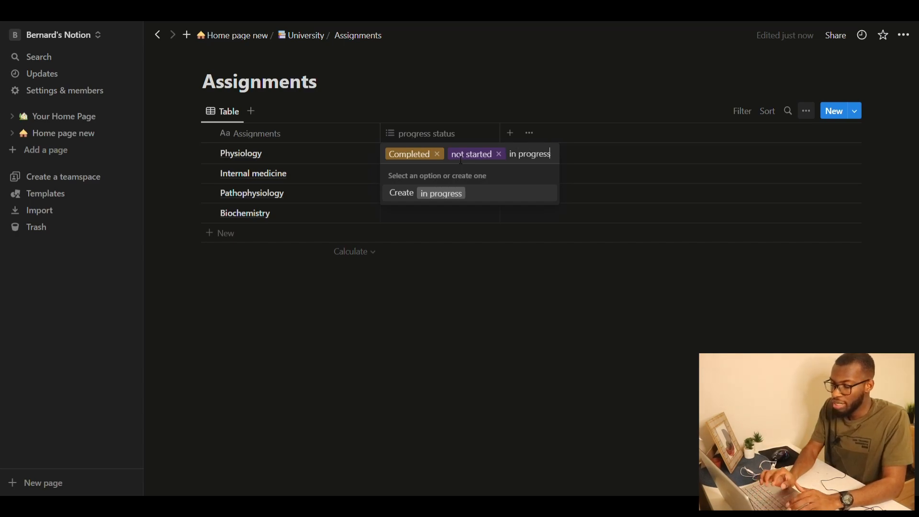
key(Return)
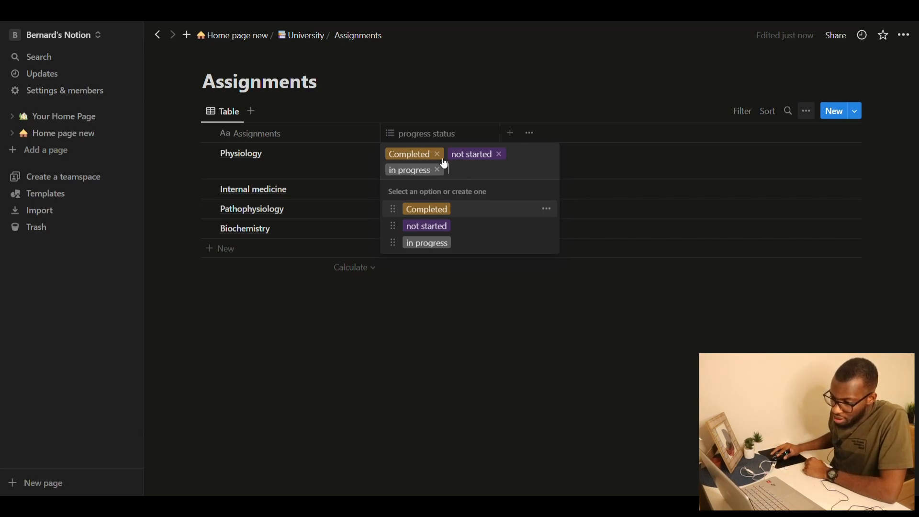
Remove the not started and Completed tags from the Physiology row, keeping only in progress.
click(499, 154)
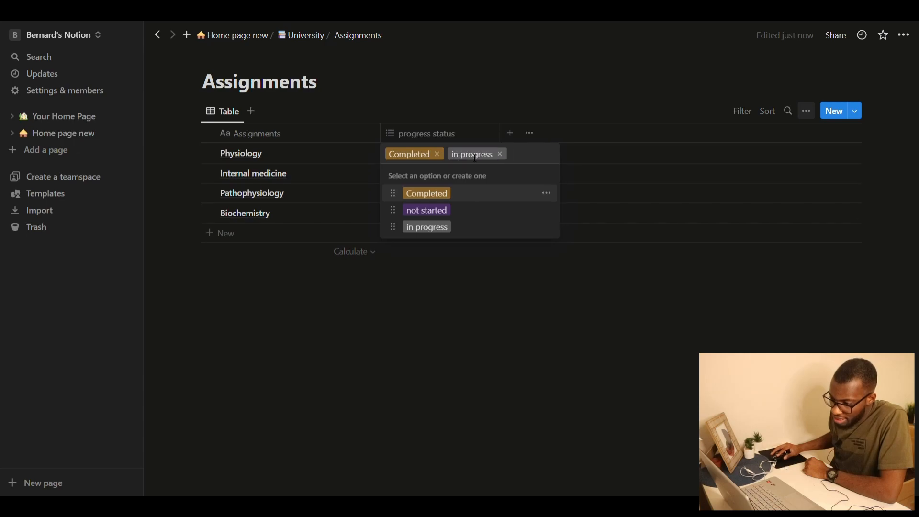
click(437, 154)
key(Escape)
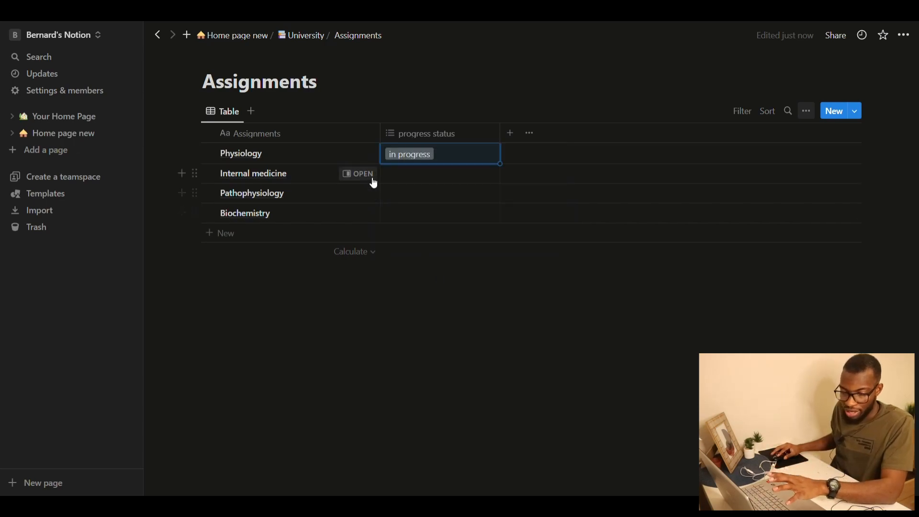
Change the colour of the Completed option to green from the Internal medicine row's progress status cell.
click(416, 180)
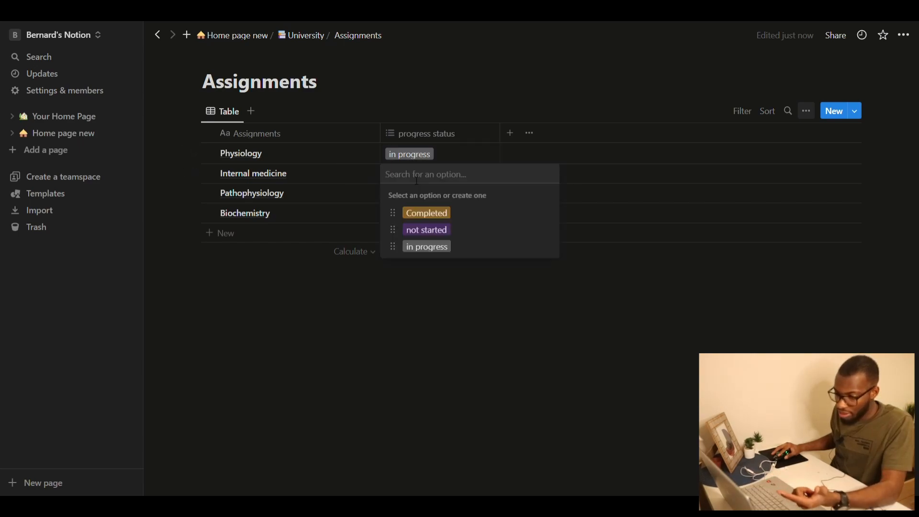
click(401, 216)
click(438, 175)
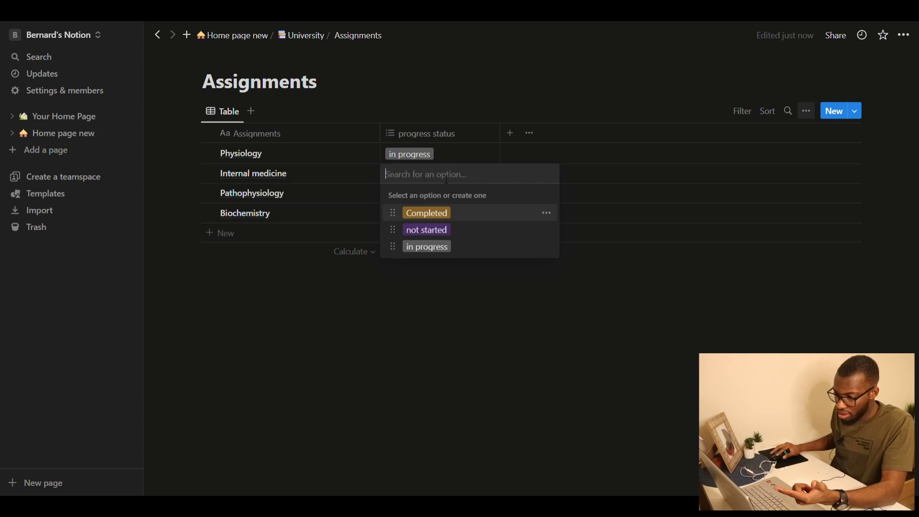
click(548, 213)
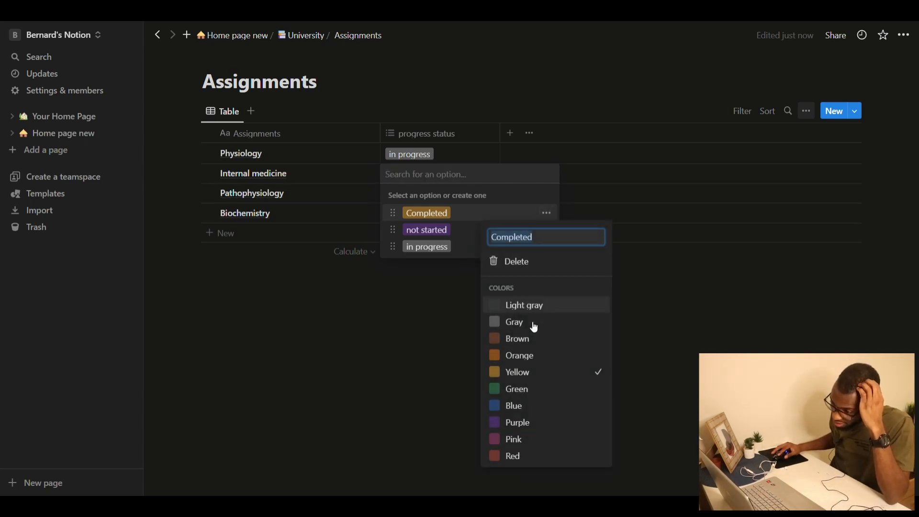
click(515, 390)
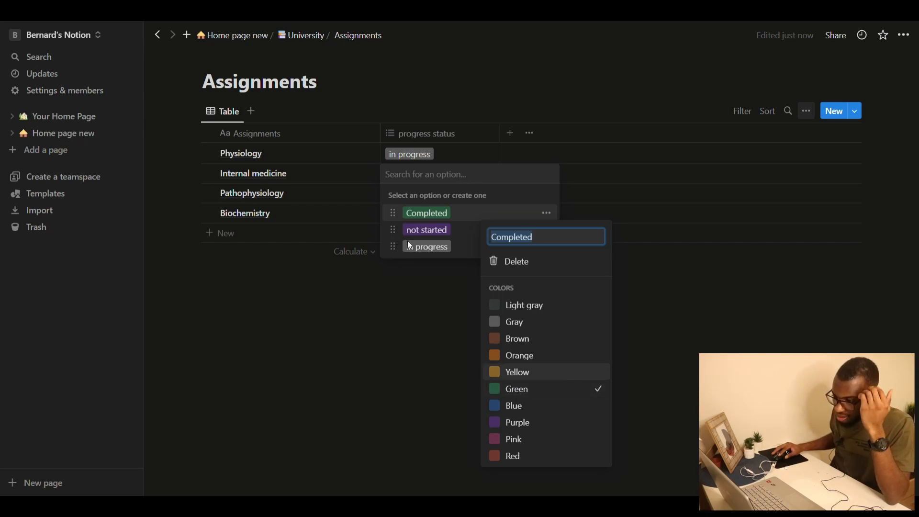
click(420, 295)
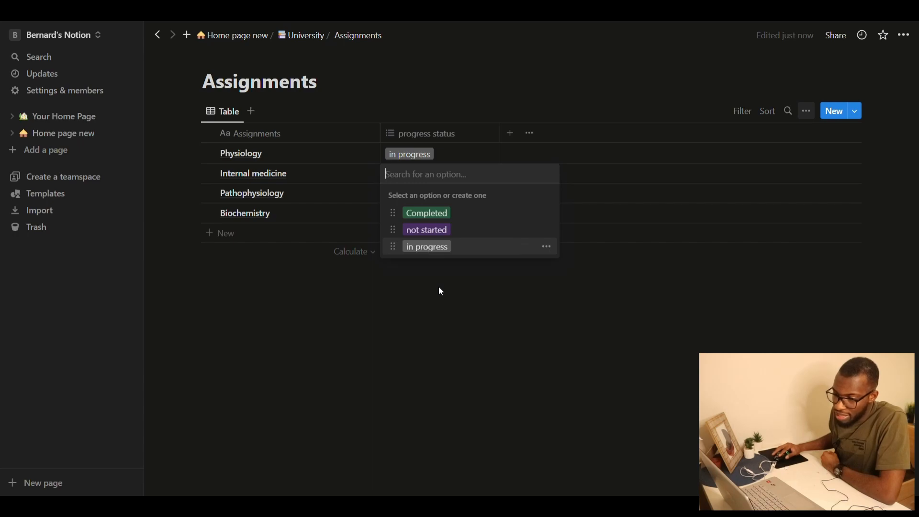
Tag the Internal medicine row's progress status as Completed.
click(406, 263)
click(426, 180)
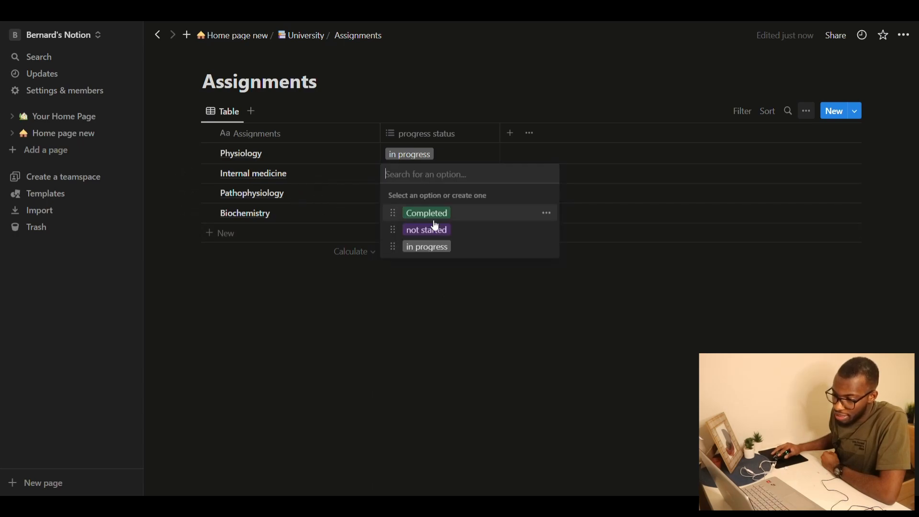
click(434, 216)
Set the progress status of the Pathophysiology and Biochemistry rows to not started.
click(425, 200)
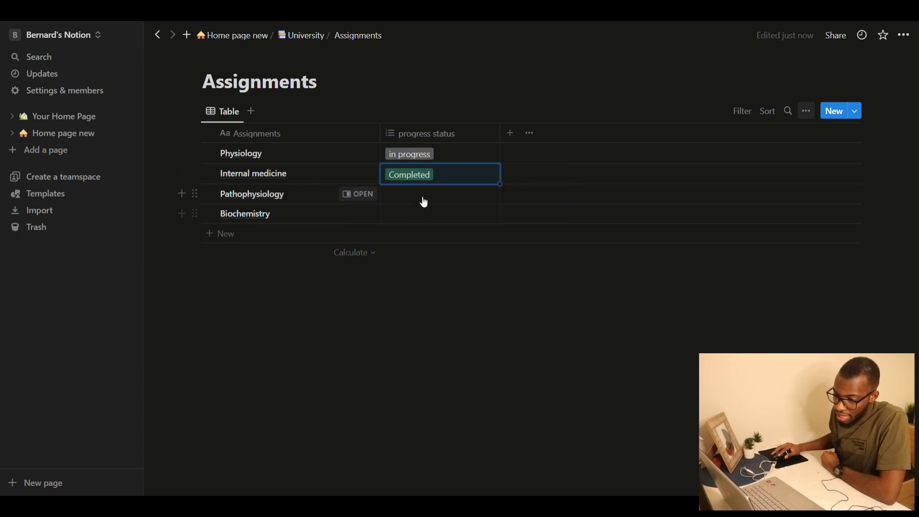
click(425, 200)
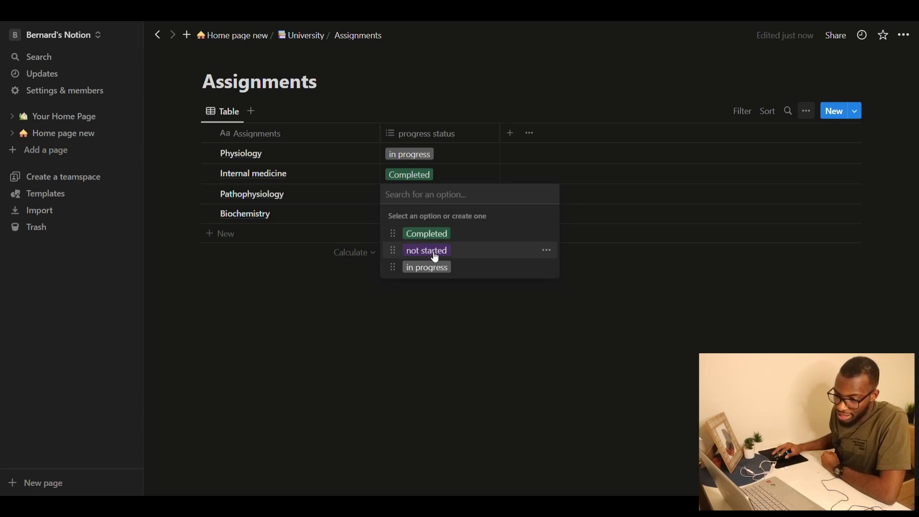
click(435, 258)
click(411, 369)
click(416, 214)
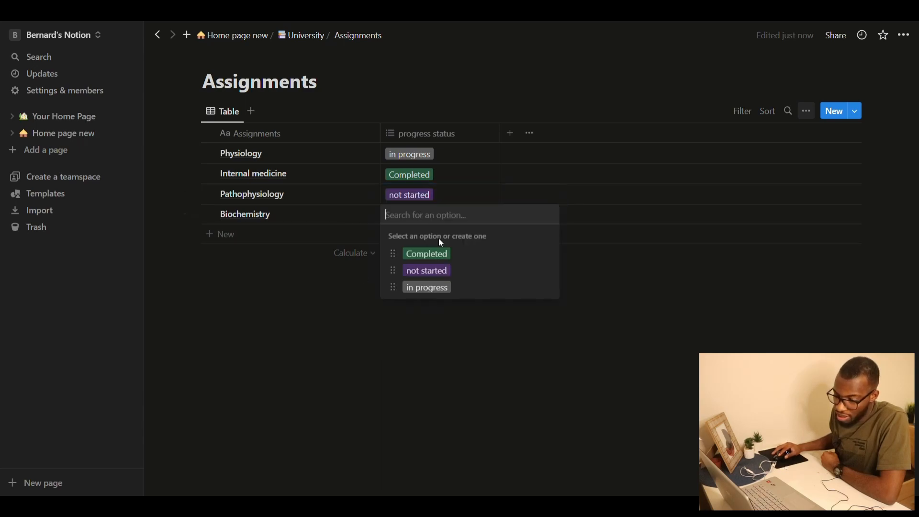
click(437, 270)
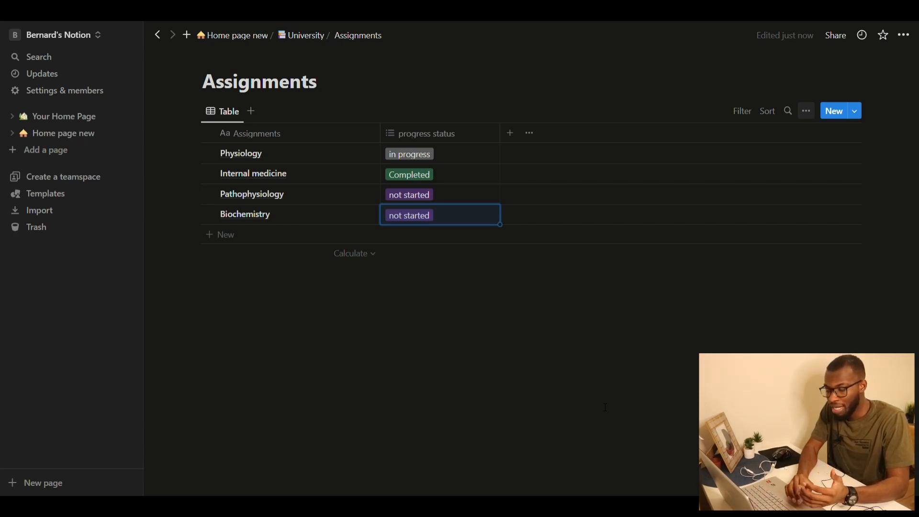
Add a new property named Due date to the Assignments table.
click(510, 133)
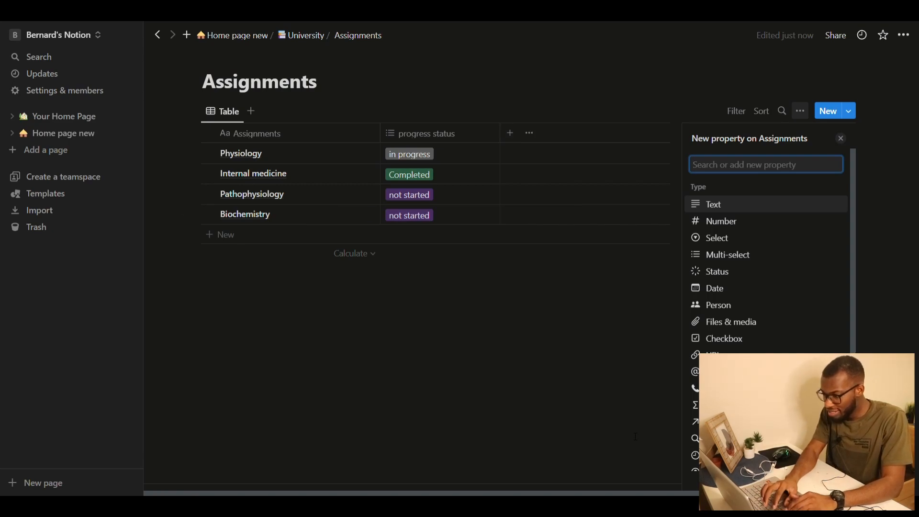
text(Due date)
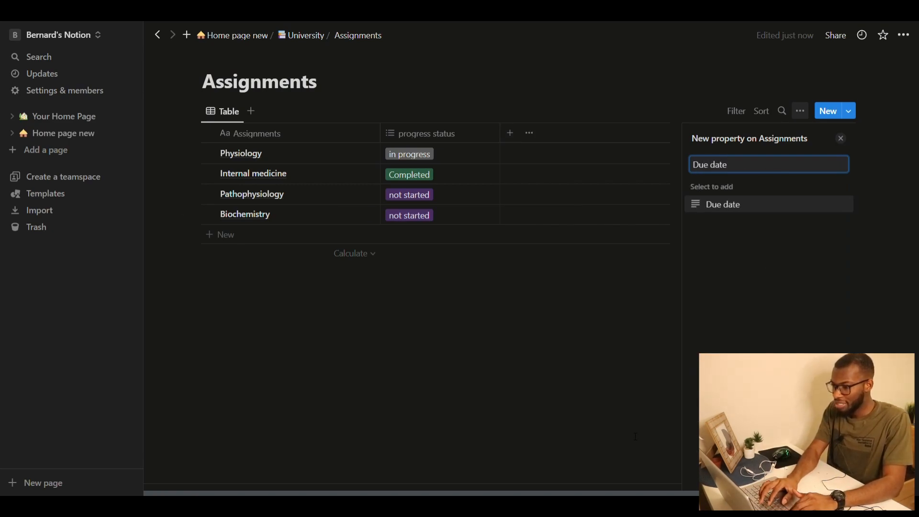
key(Return)
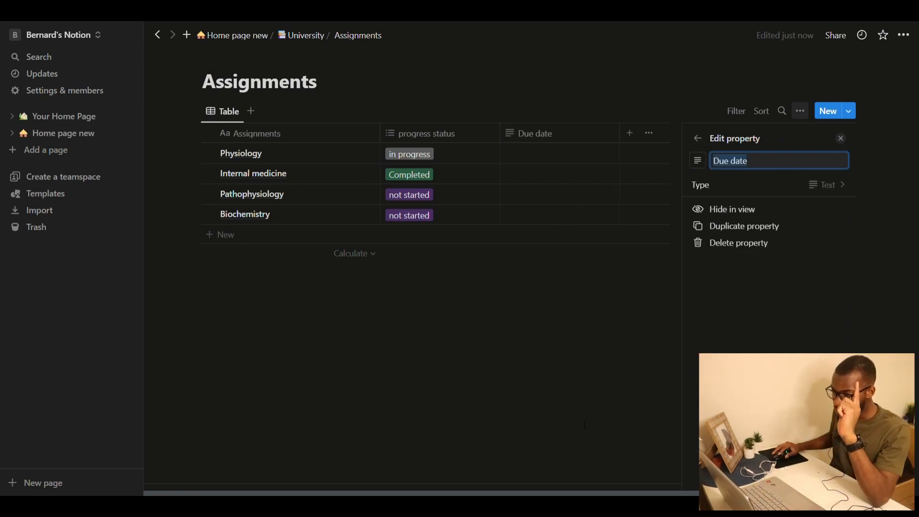
click(585, 425)
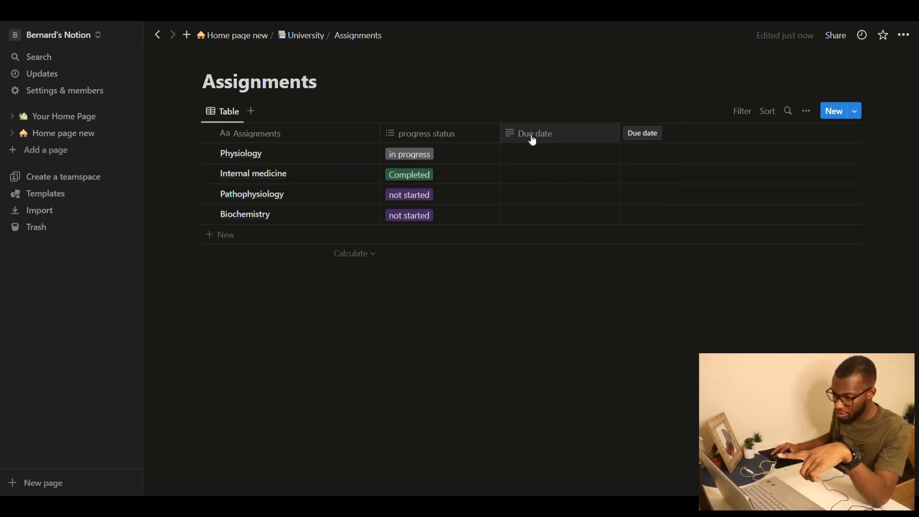
Change the Due date column's property type to Date.
click(516, 134)
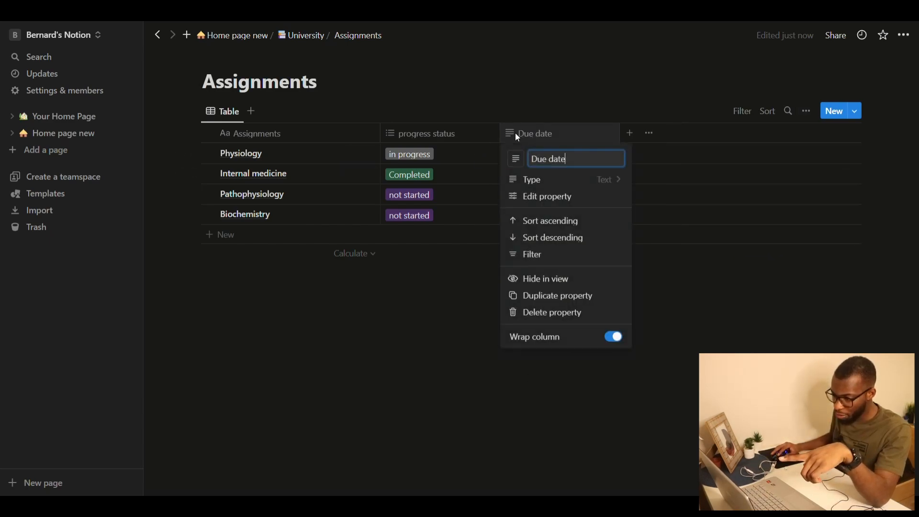
click(554, 197)
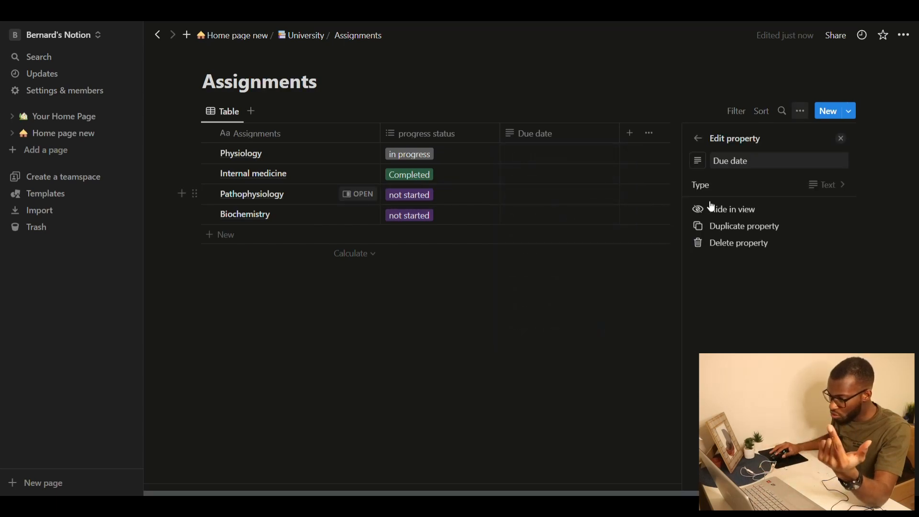
click(835, 192)
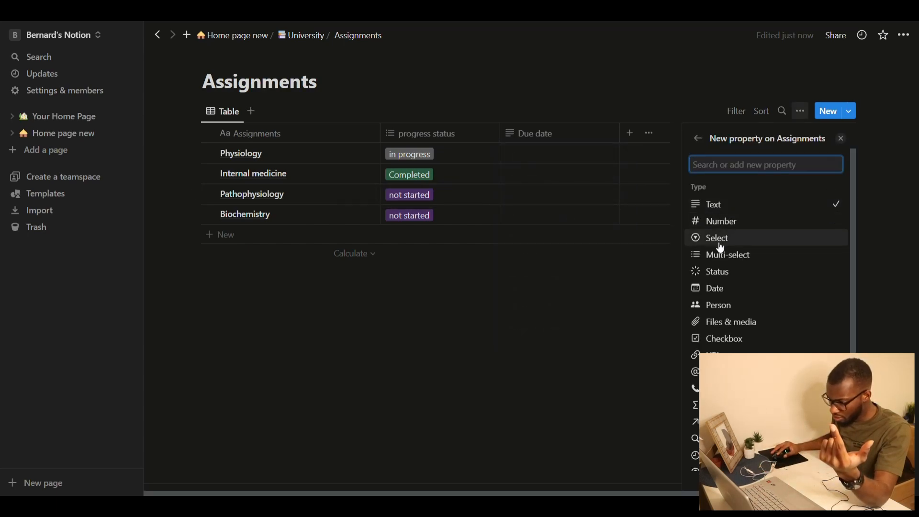
click(720, 288)
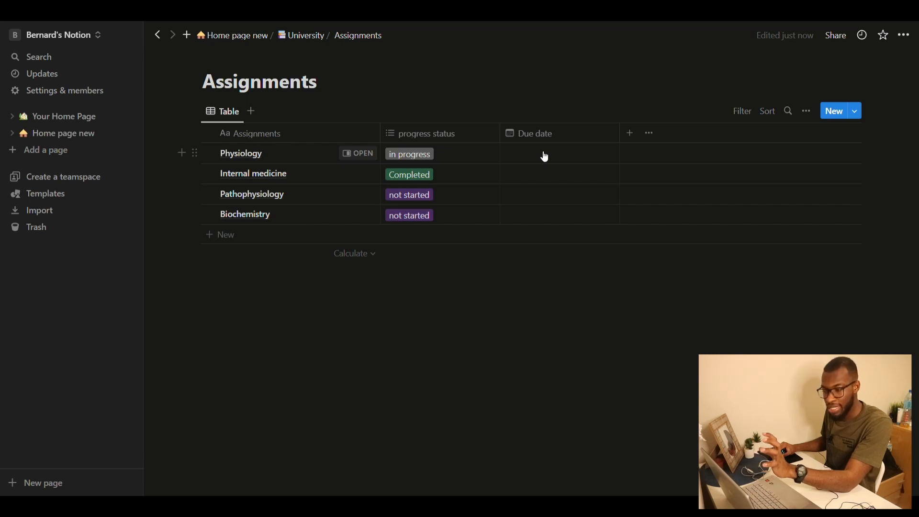
Reopen the Due date column's type choices and reselect Date.
click(541, 136)
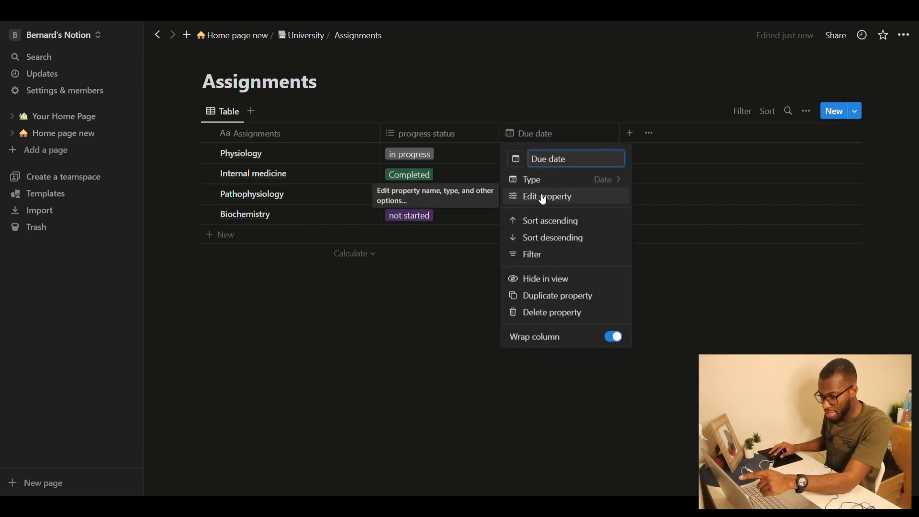
click(557, 179)
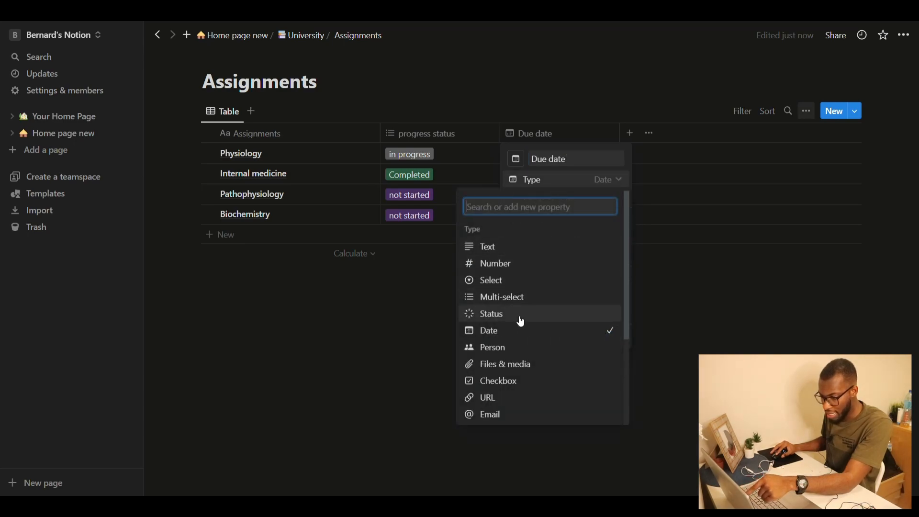
click(505, 332)
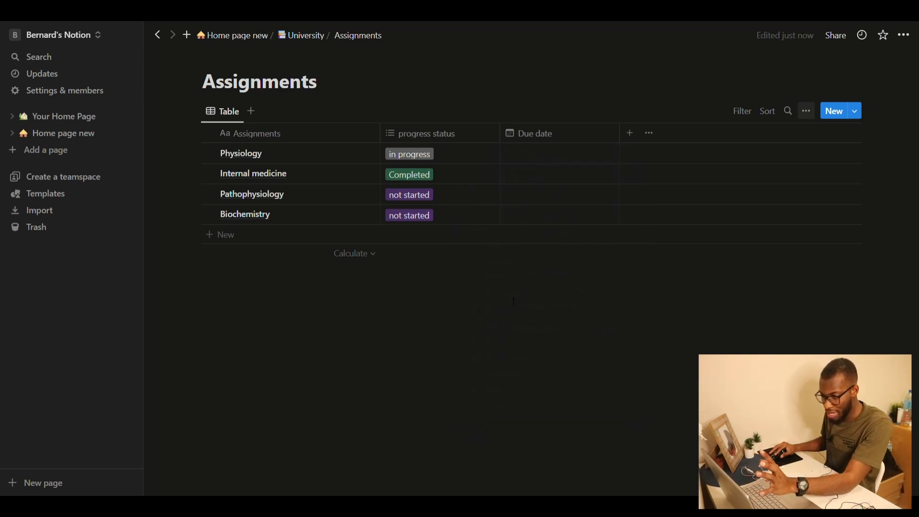
Set the due dates to March 23, 2023 for Physiology and March 21, 2023 for Internal medicine.
click(534, 156)
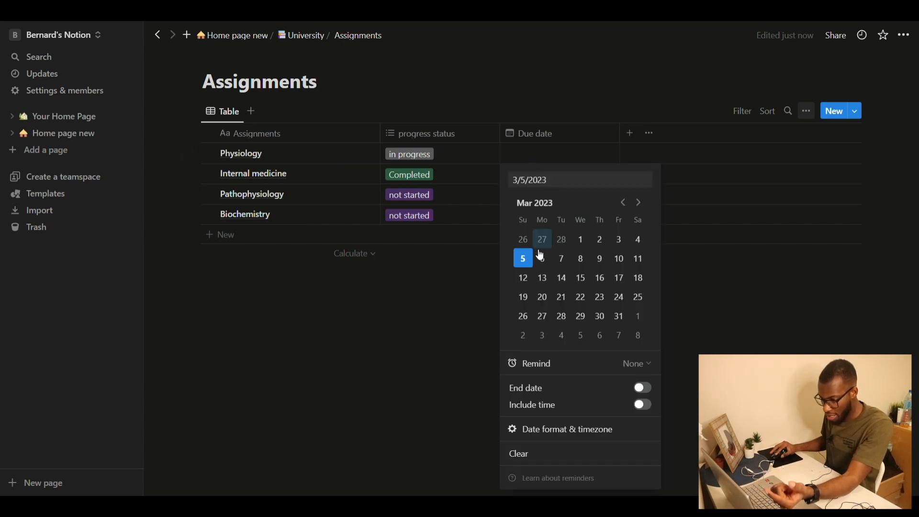
click(601, 300)
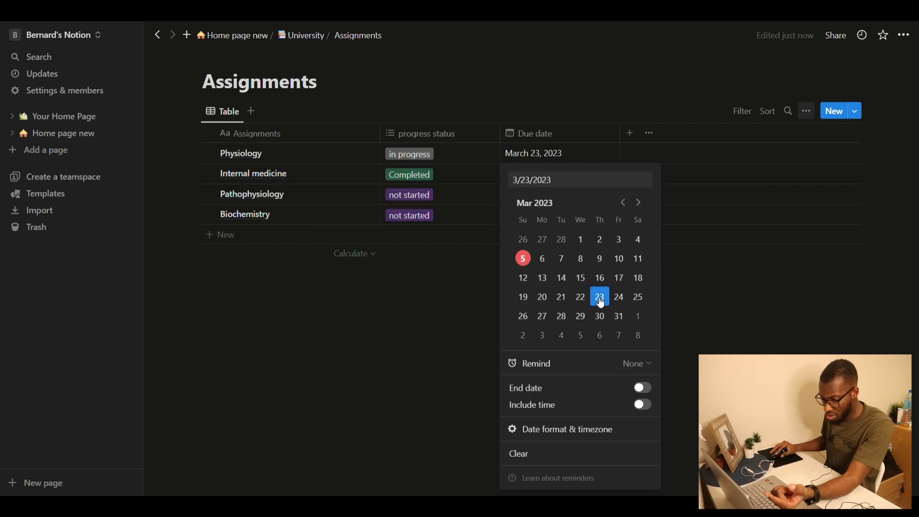
click(460, 336)
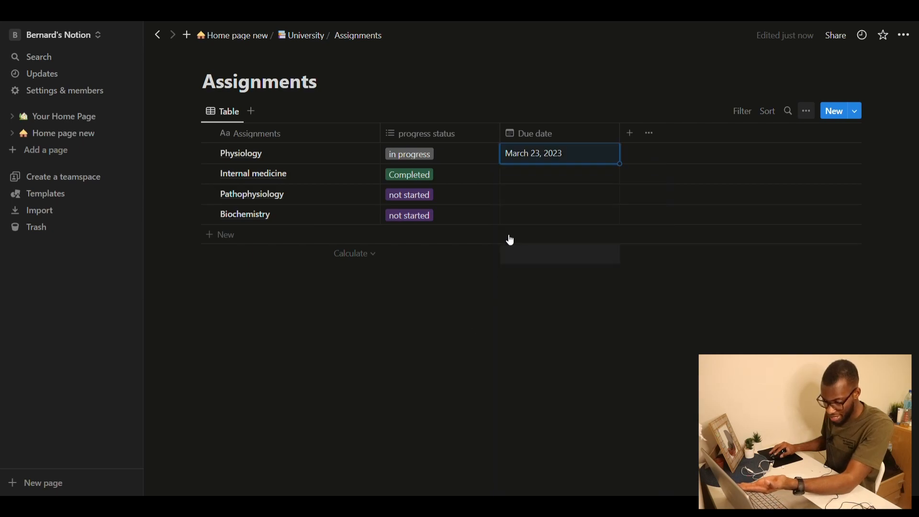
click(536, 182)
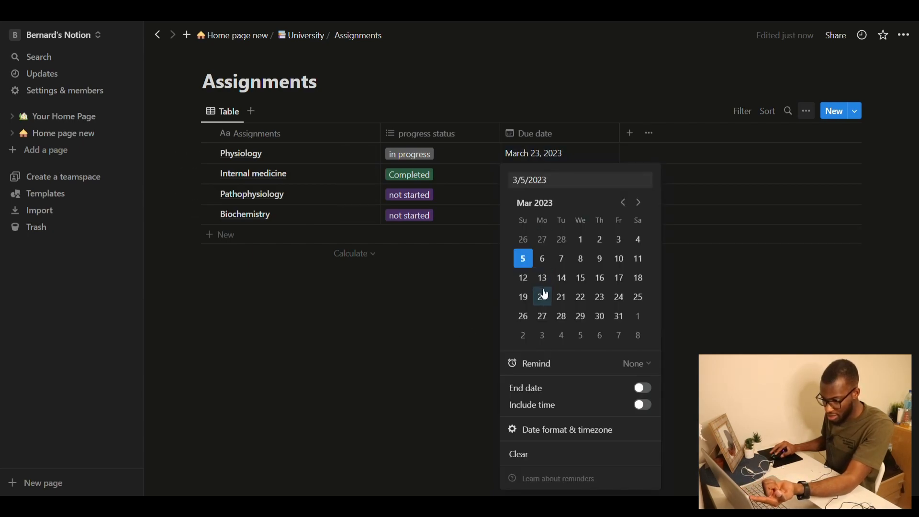
click(562, 298)
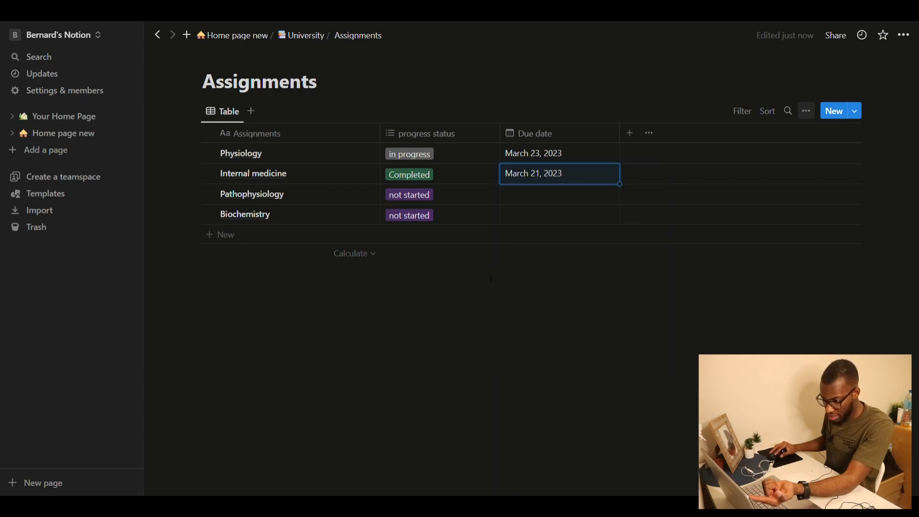
Set the Pathophysiology row's due date to March 25, 2023.
click(560, 198)
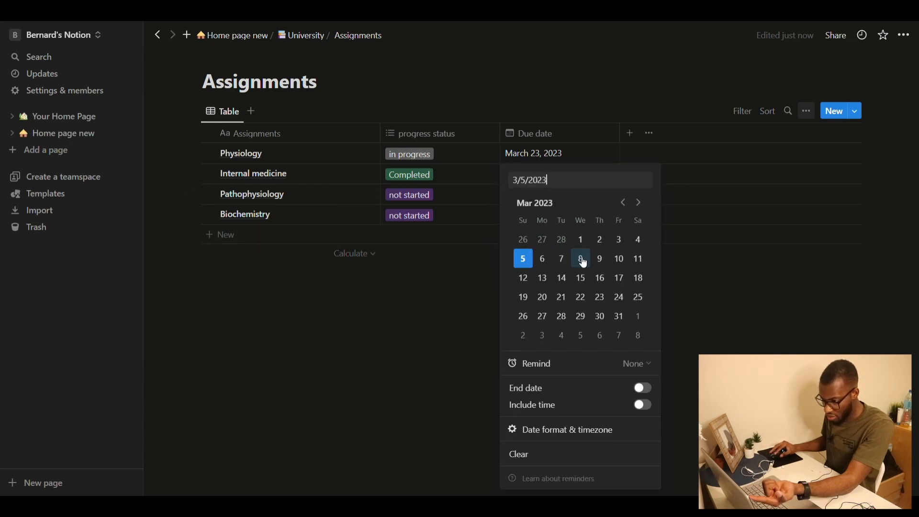
click(638, 297)
click(433, 340)
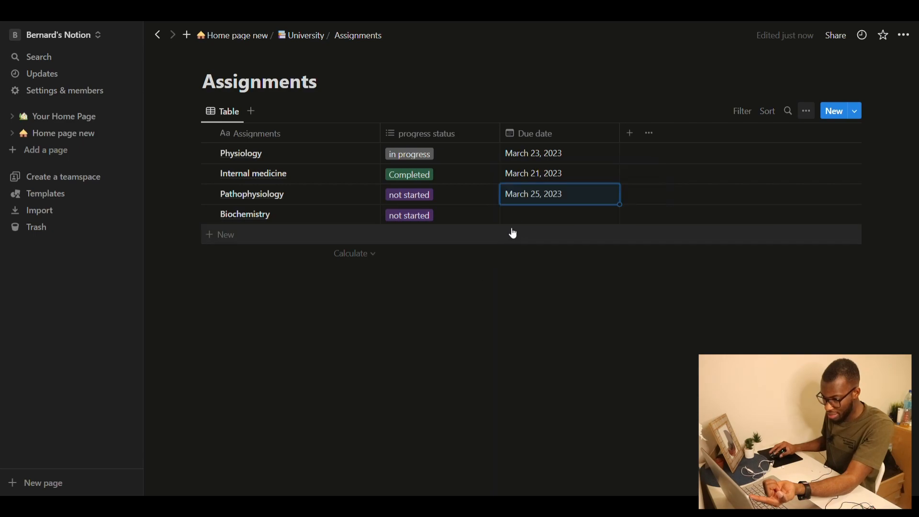
Set the Biochemistry row's due date to May 2, 2023.
click(527, 211)
click(638, 203)
click(638, 203)
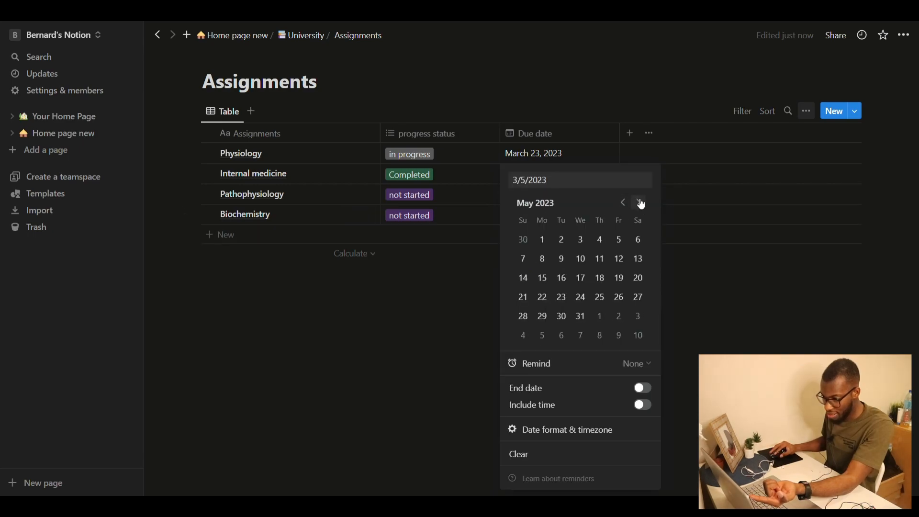
click(562, 241)
click(463, 320)
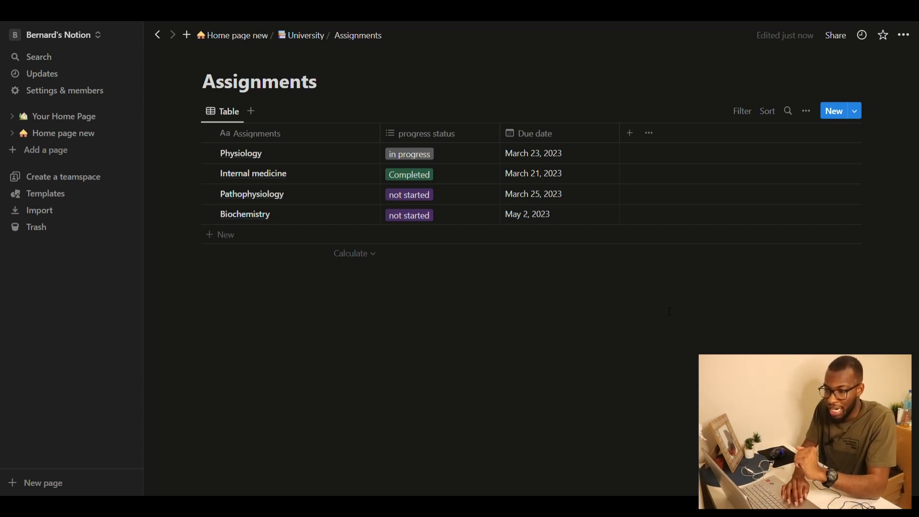
Return to the University page and add a text line reading Study below the Projects page link.
click(302, 38)
click(356, 339)
text(Stuyd)
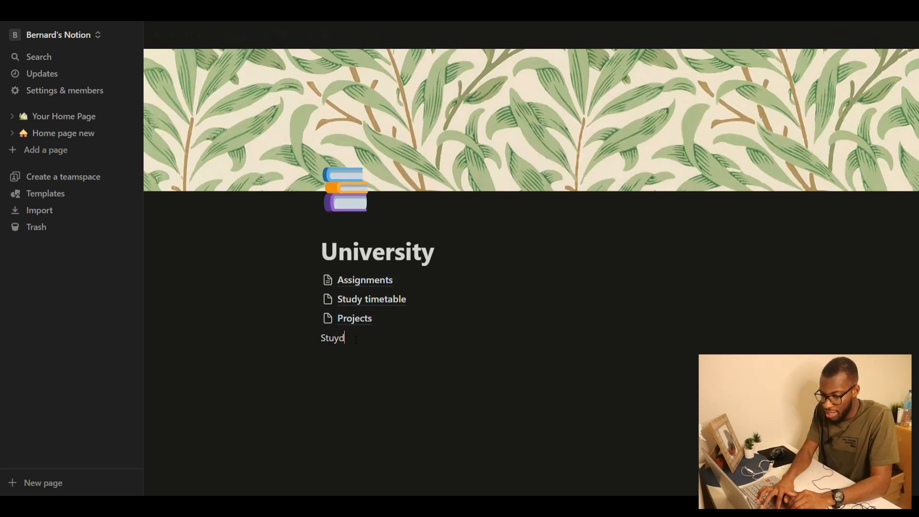
key(BackSpace)
key(BackSpace)
text(dy)
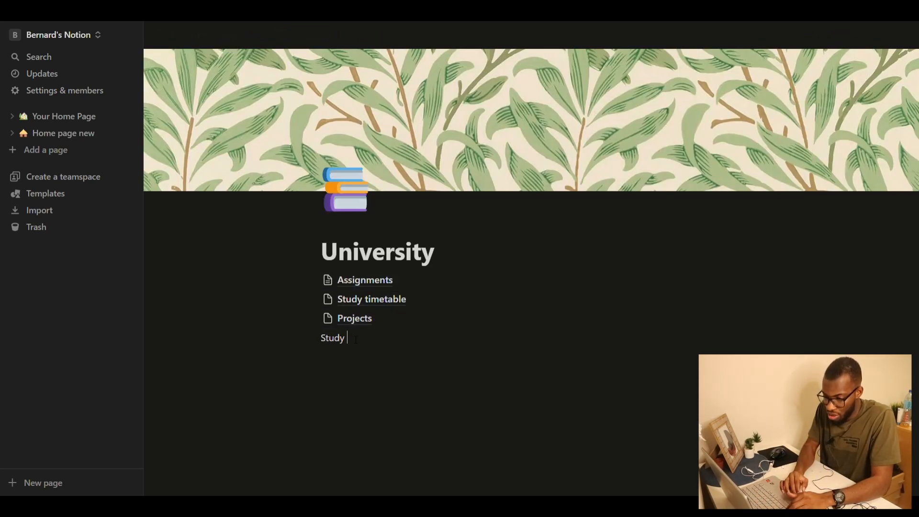
Turn the Study line on the University page into a page and open it.
click(314, 339)
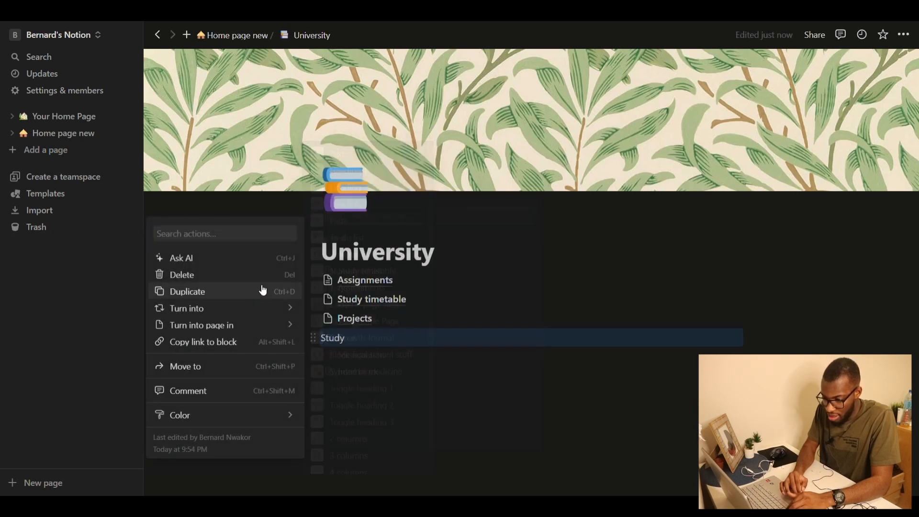
mouse_move(268, 308)
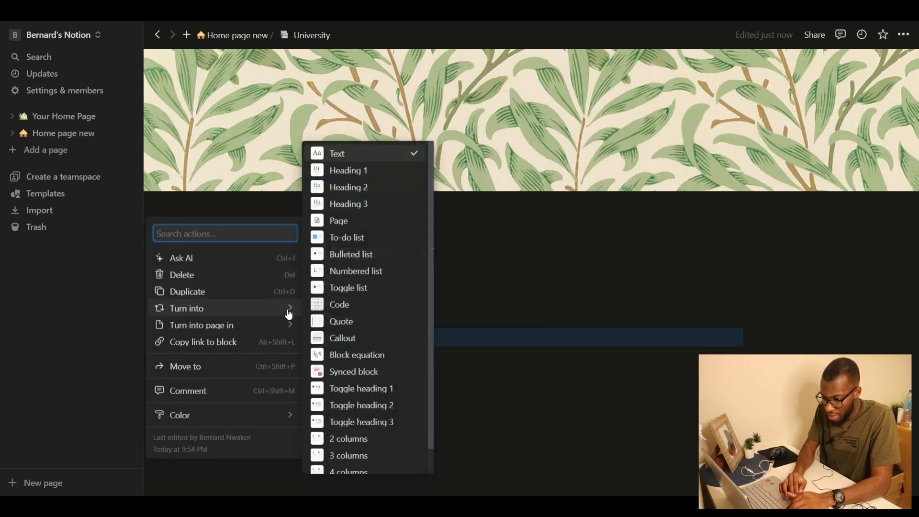
click(352, 222)
click(376, 341)
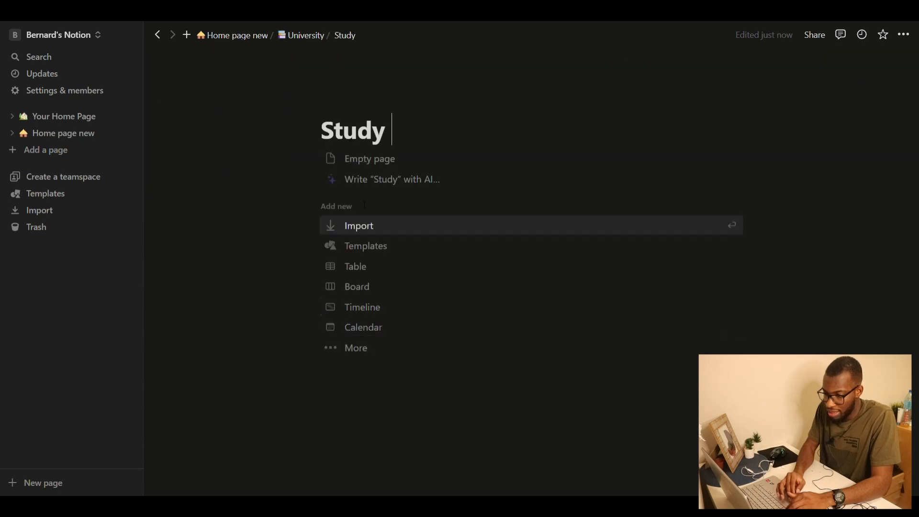
Make Study an empty page, add the line Pathophysiology, and start a second subject line below it beginning with An.
click(407, 159)
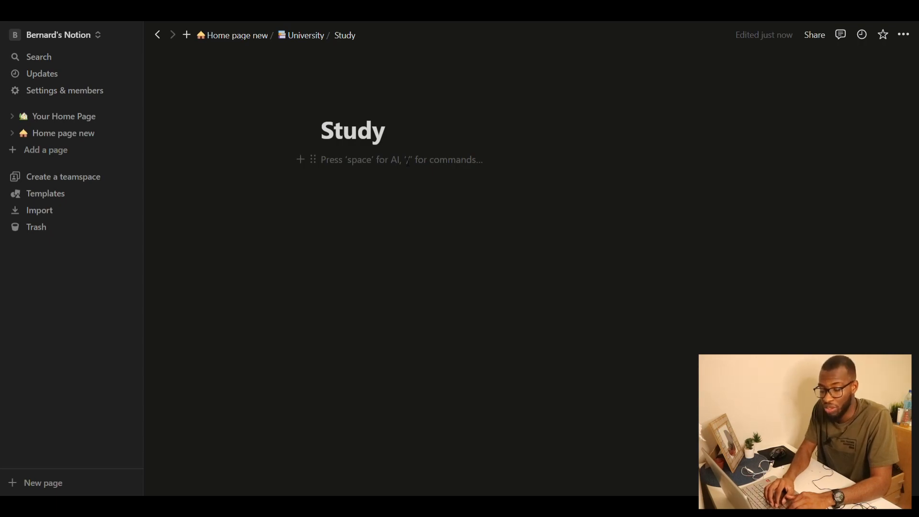
text(Pathophysiology)
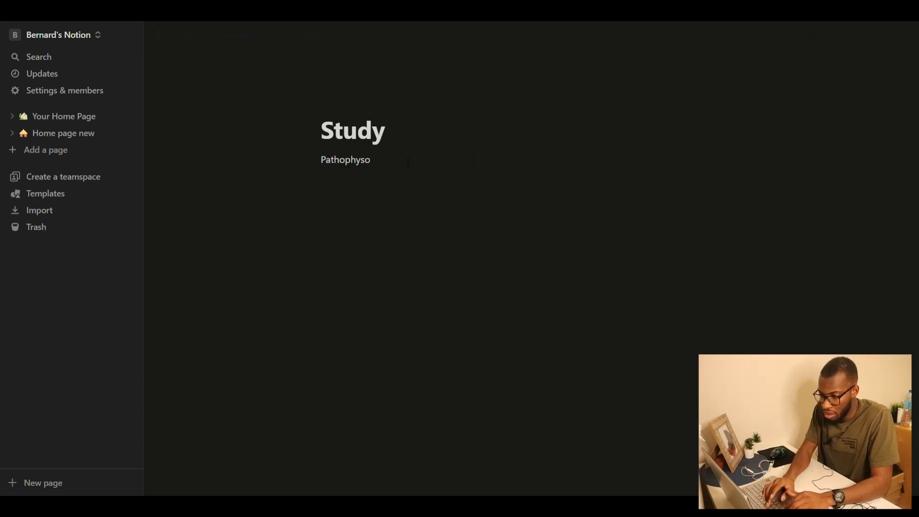
key(Return)
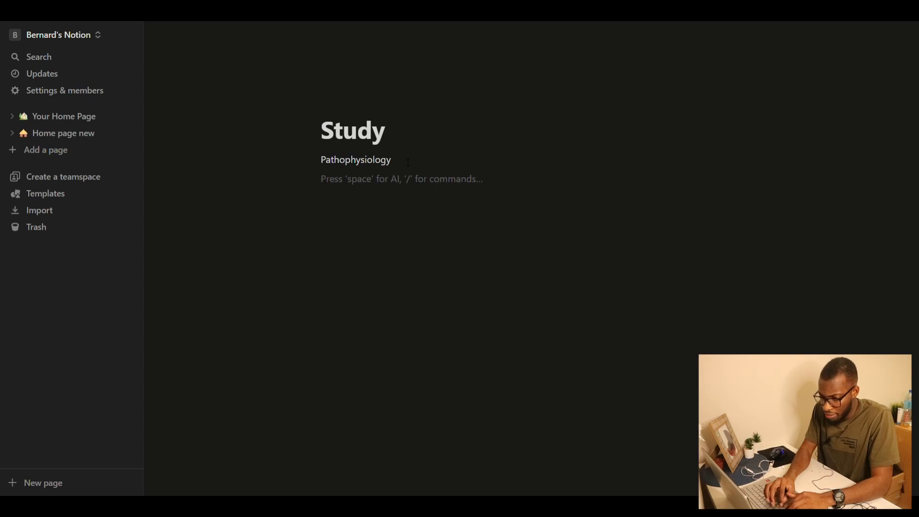
text(And)
key(BackSpace)
key(BackSpace)
key(BackSpace)
text(Anator)
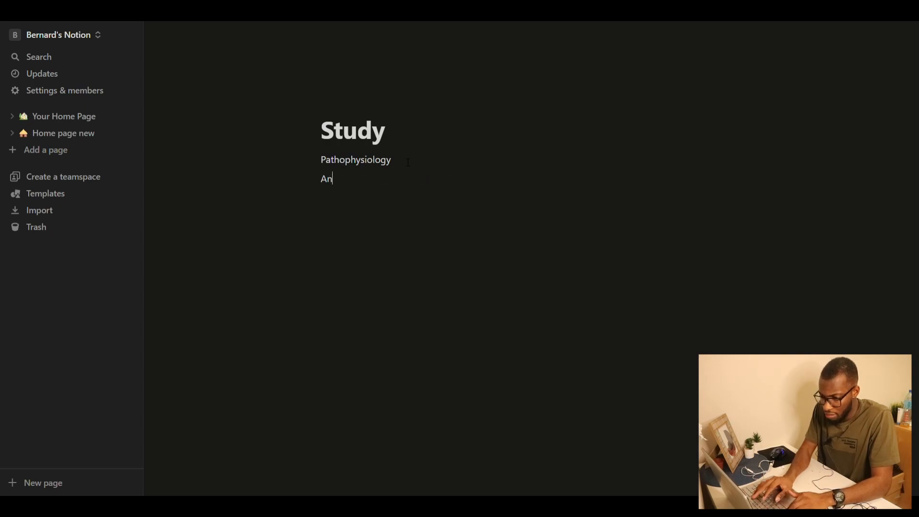
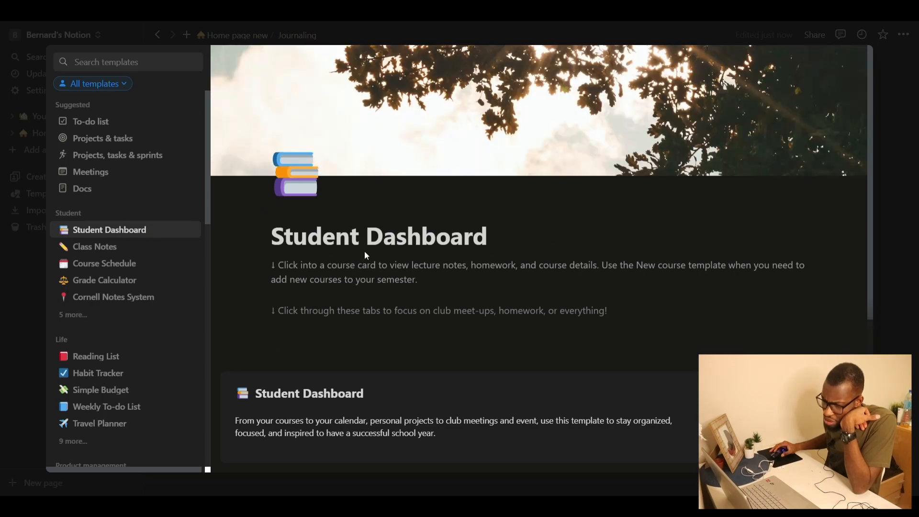
Examine the Student Dashboard template preview, including its courses gallery and to-do board.
scroll(363, 251, down, 8)
scroll(354, 269, up, 5)
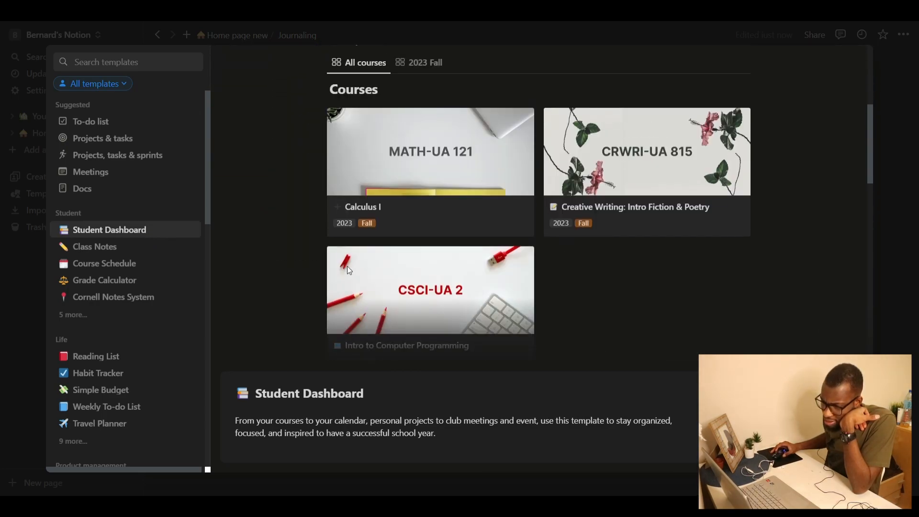
scroll(261, 254, down, 4)
scroll(262, 254, down, 10)
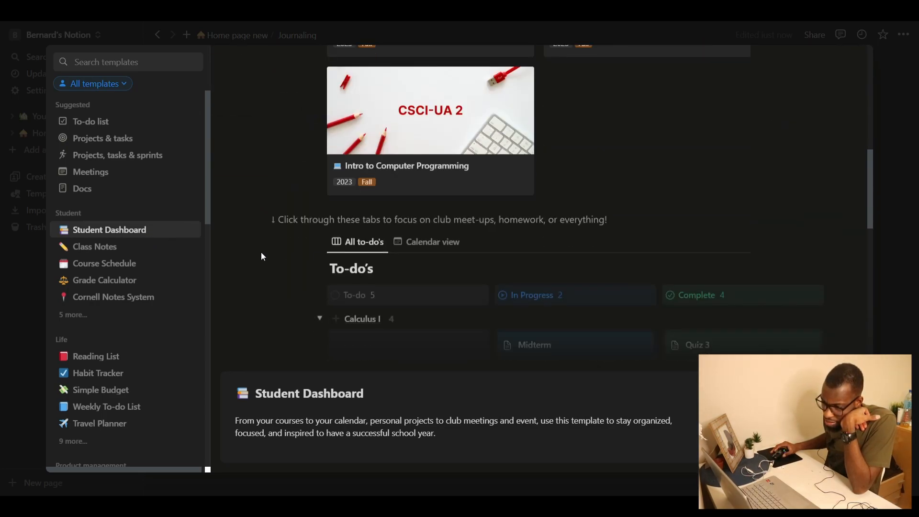
scroll(299, 250, up, 3)
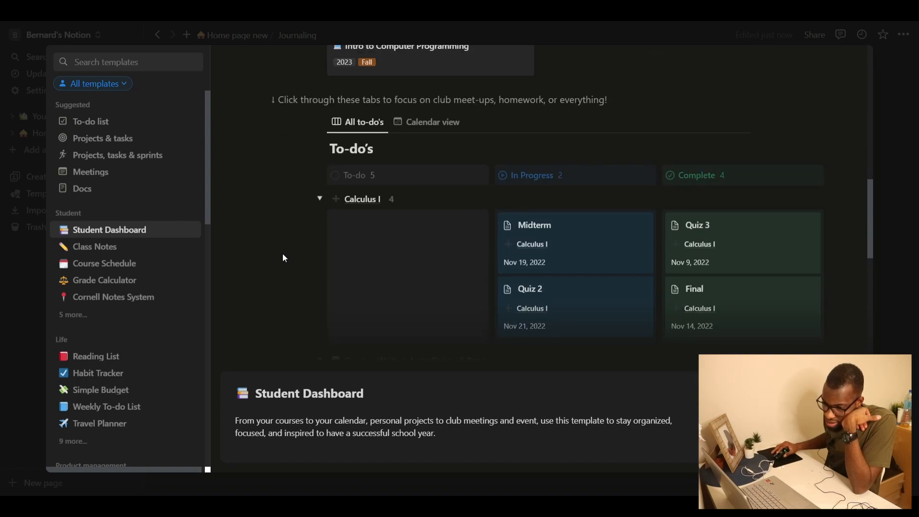
scroll(283, 254, down, 3)
scroll(109, 181, down, 3)
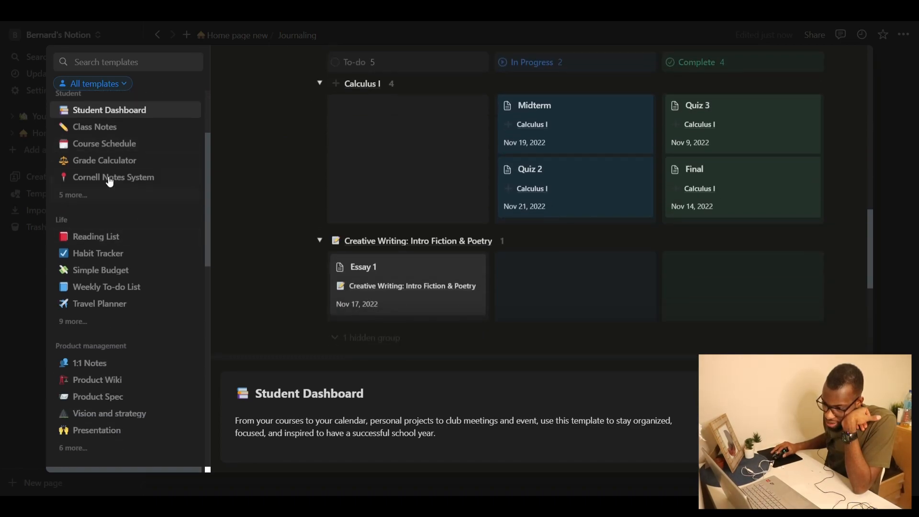
Preview the Class Notes and Content Calendar templates and look through the remaining template categories.
click(107, 126)
scroll(305, 258, down, 3)
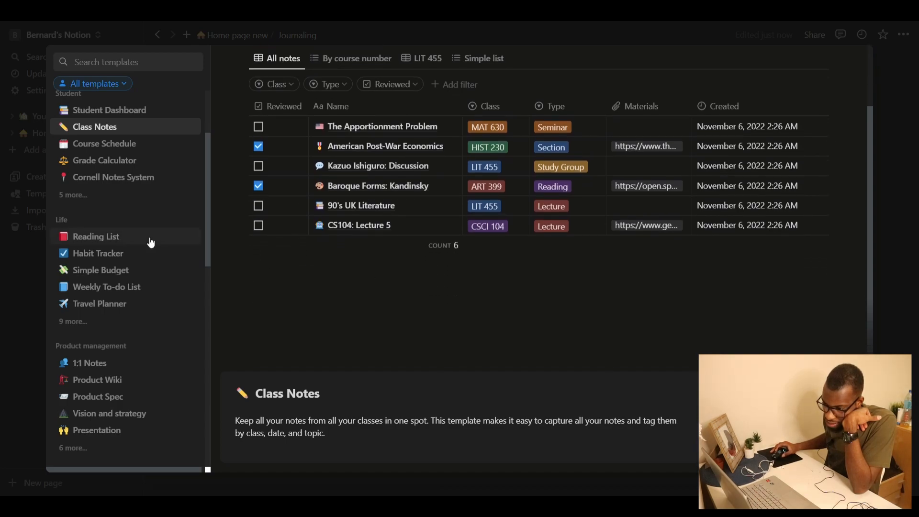
scroll(147, 240, down, 2)
scroll(341, 249, up, 3)
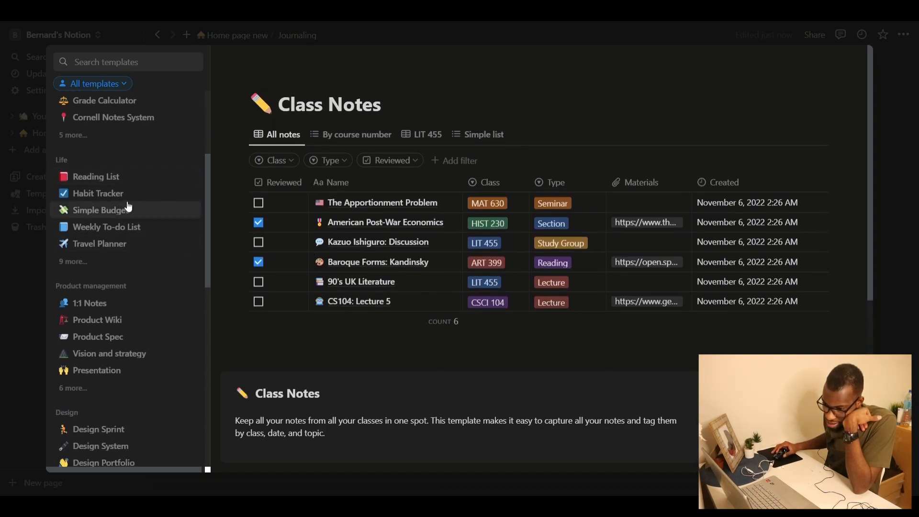
scroll(129, 212, down, 8)
scroll(129, 206, down, 4)
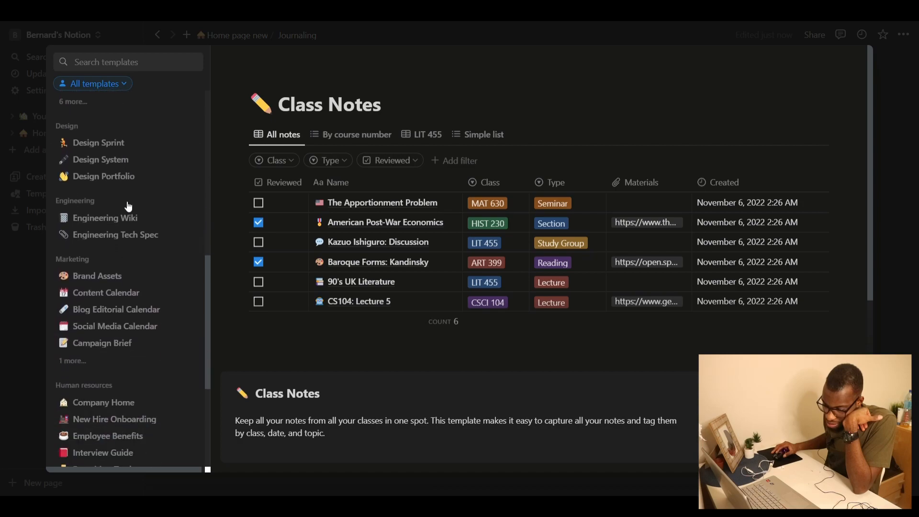
click(128, 219)
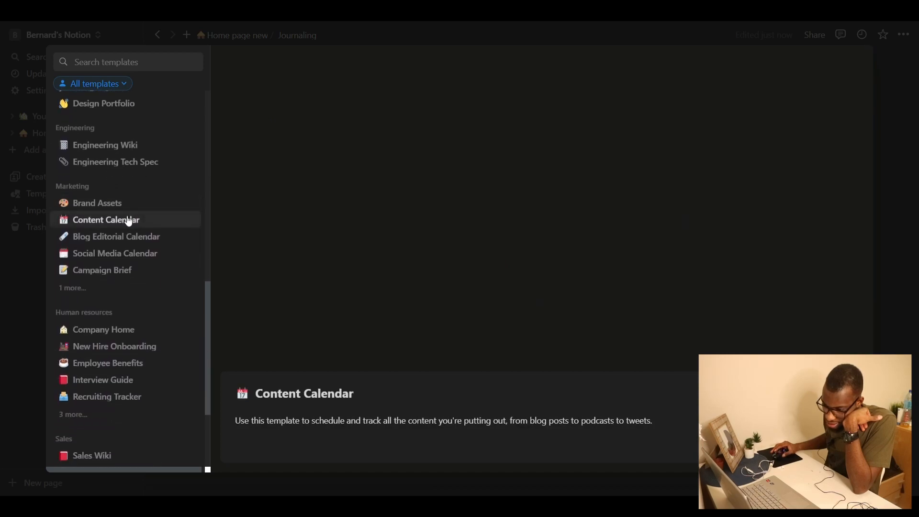
scroll(450, 268, down, 4)
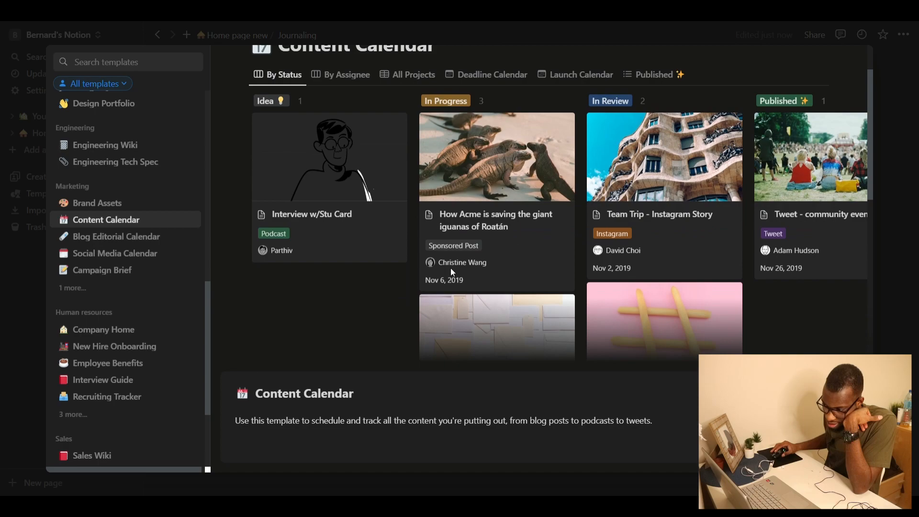
scroll(122, 210, down, 3)
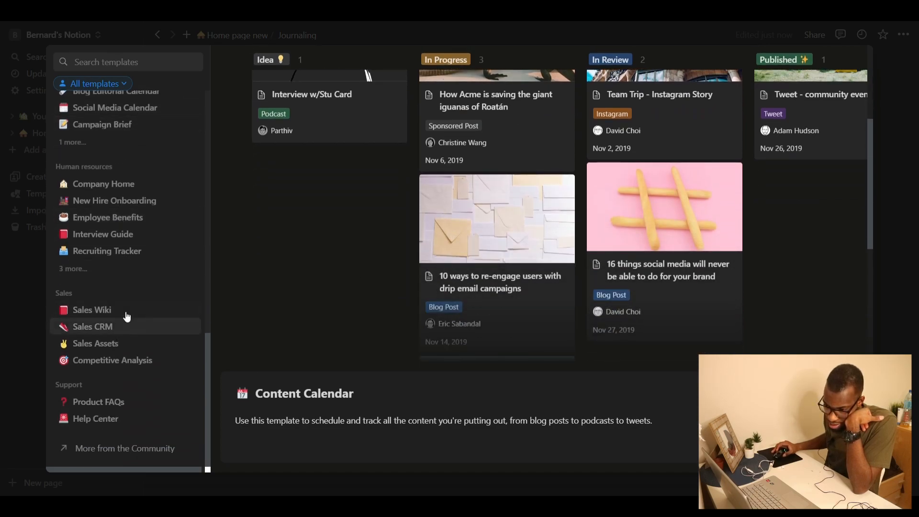
Find the Journal template among the Life templates and apply it to the Journaling page.
scroll(123, 314, up, 15)
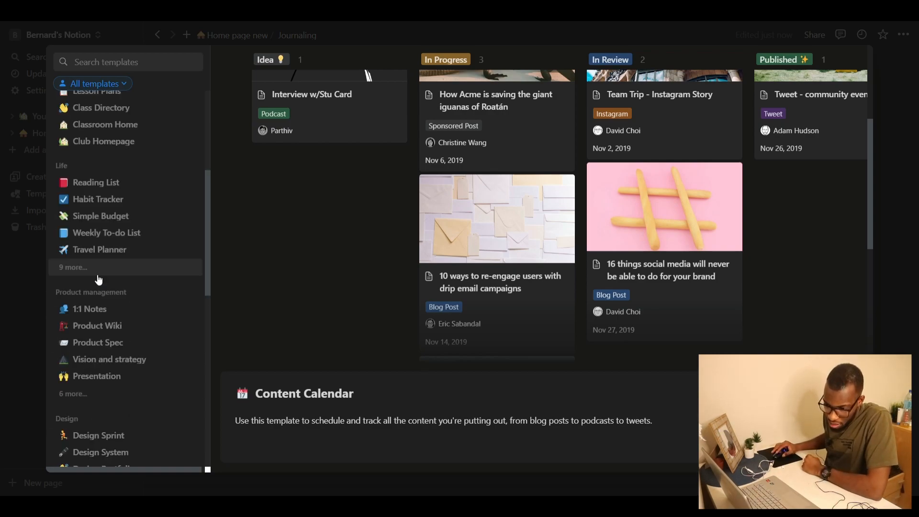
click(98, 273)
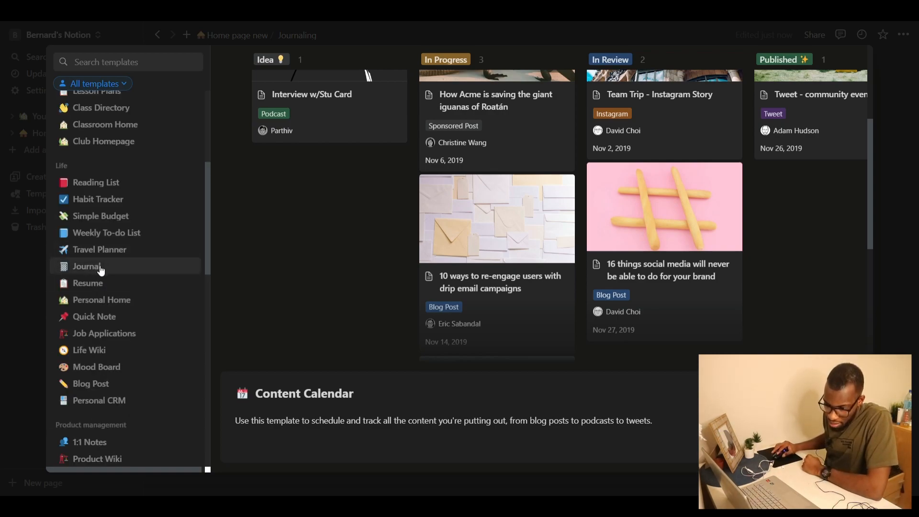
click(91, 270)
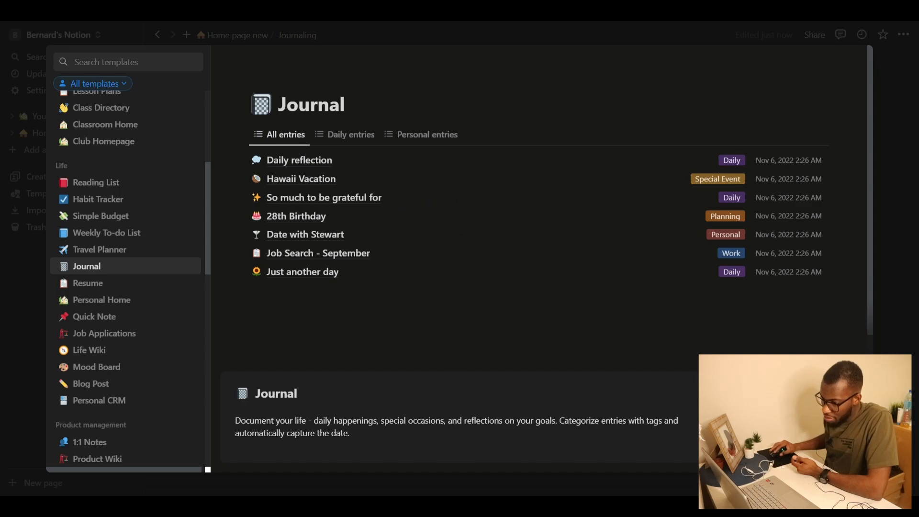
click(814, 394)
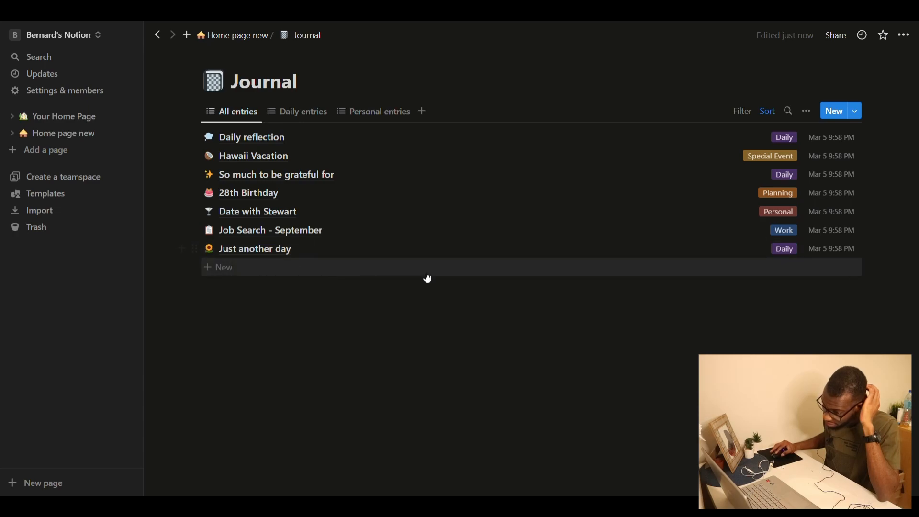
Delete all the sample entries from the Journal list and add a new entry named The day I ate fufu.
drag(369, 303, 281, 139)
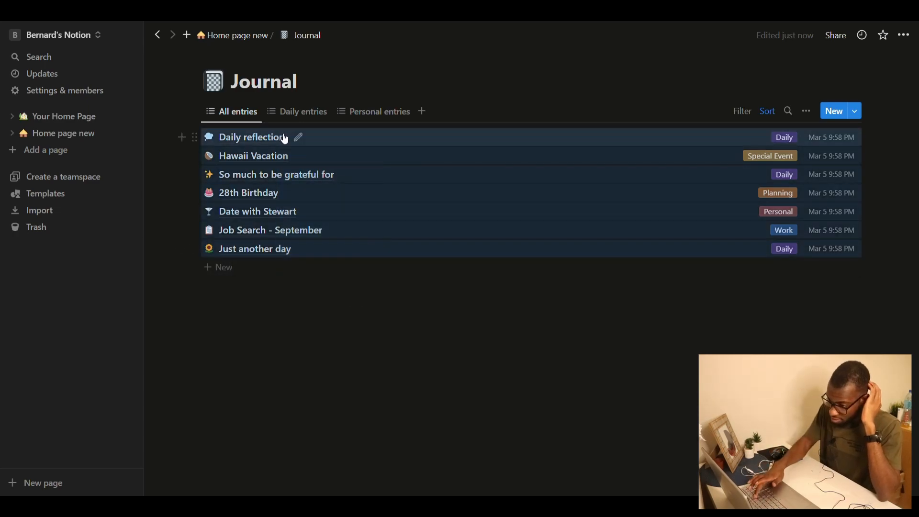
key(Delete)
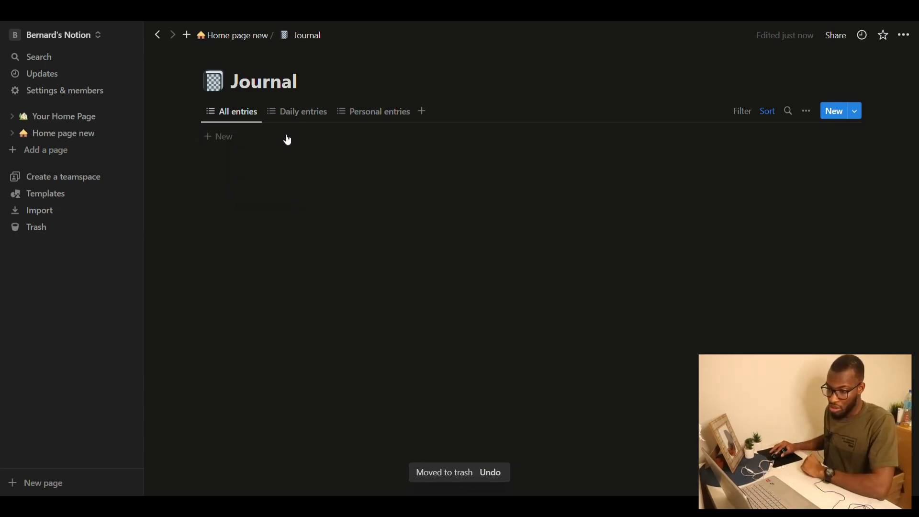
click(258, 138)
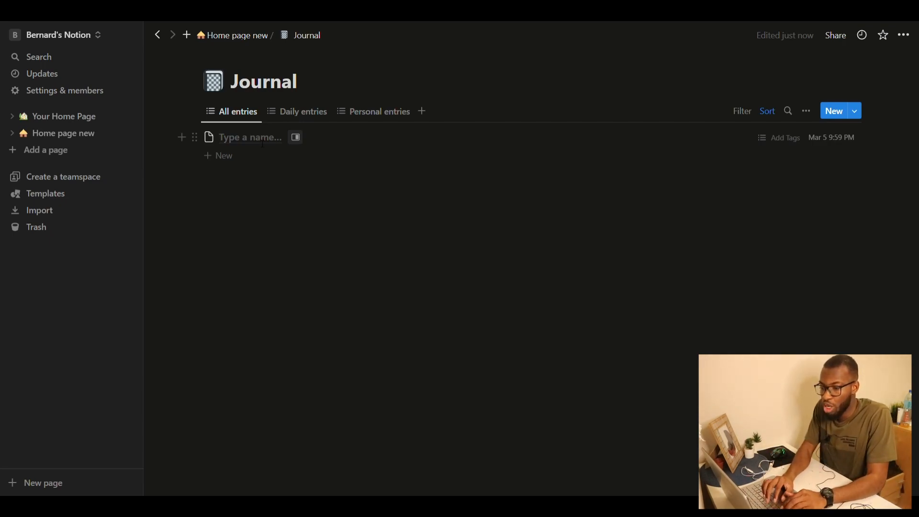
text(The da)
key(BackSpace)
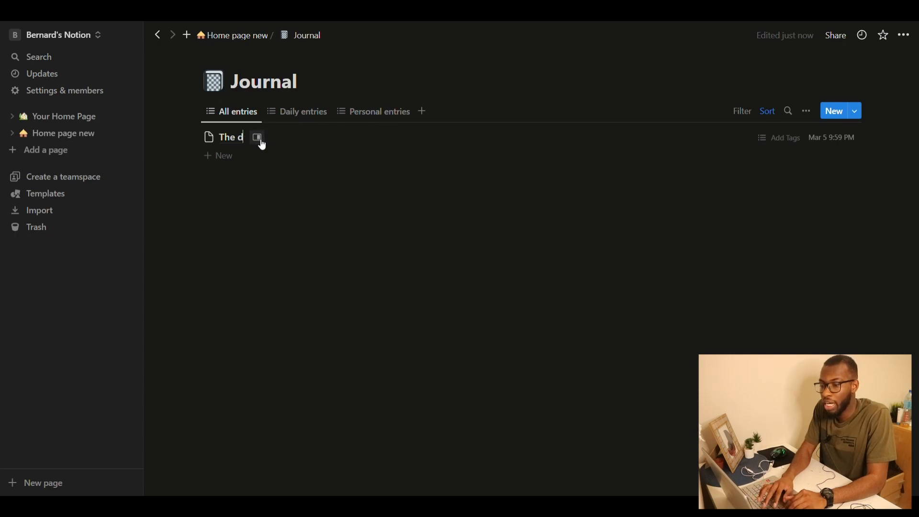
key(BackSpace)
text(day I)
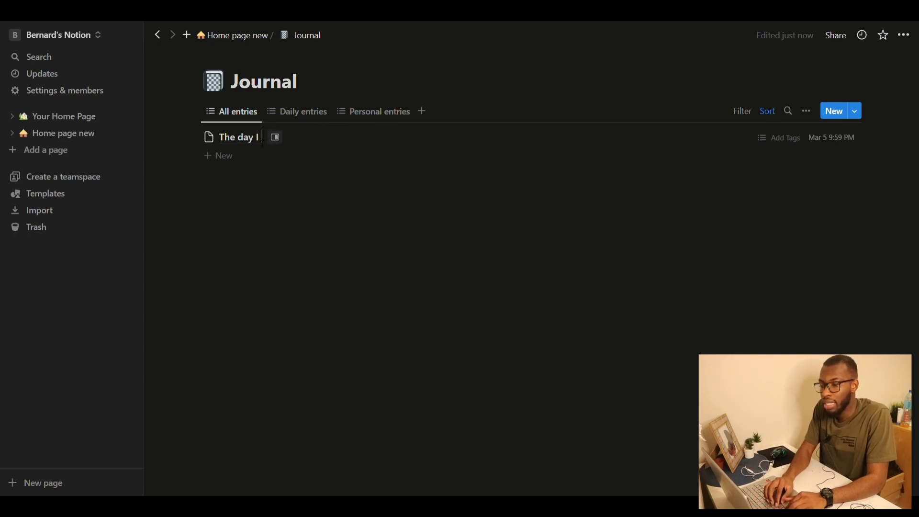
text( ate fufu)
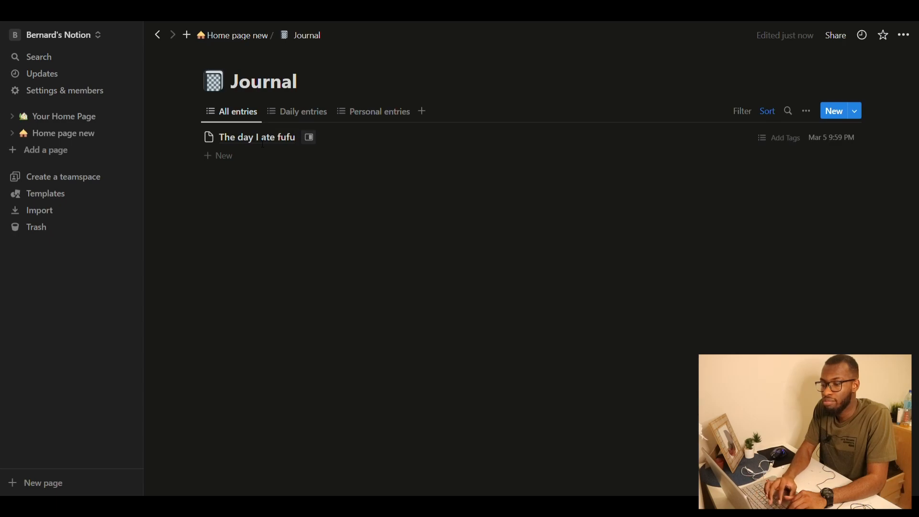
key(Escape)
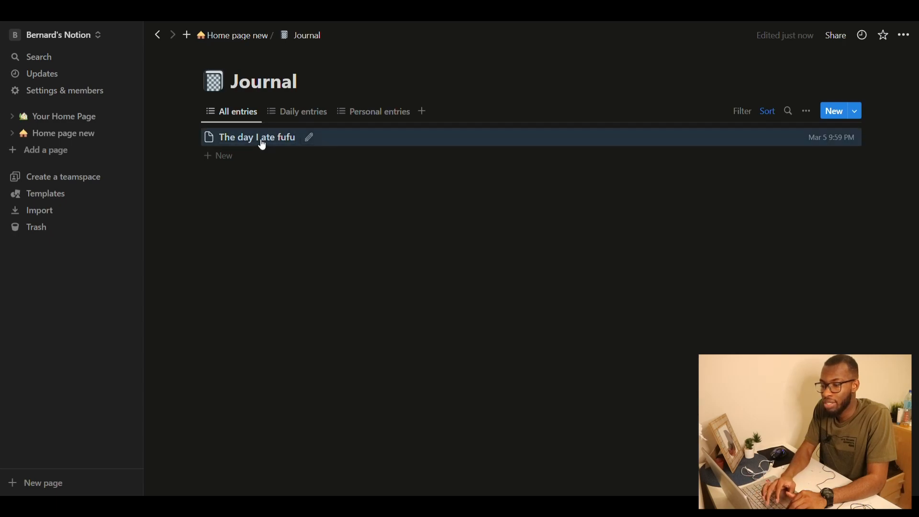
Open the entry The day I ate fufu as a full page and start it with an empty body.
click(263, 142)
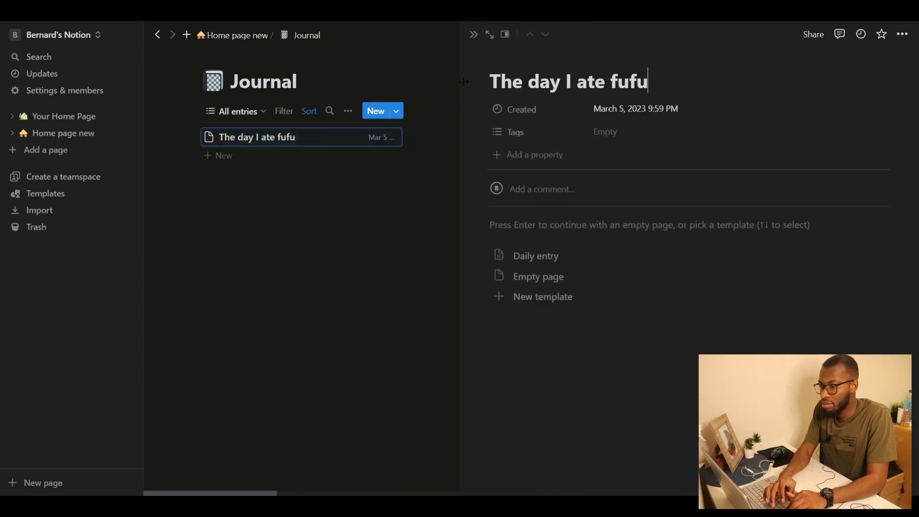
click(489, 34)
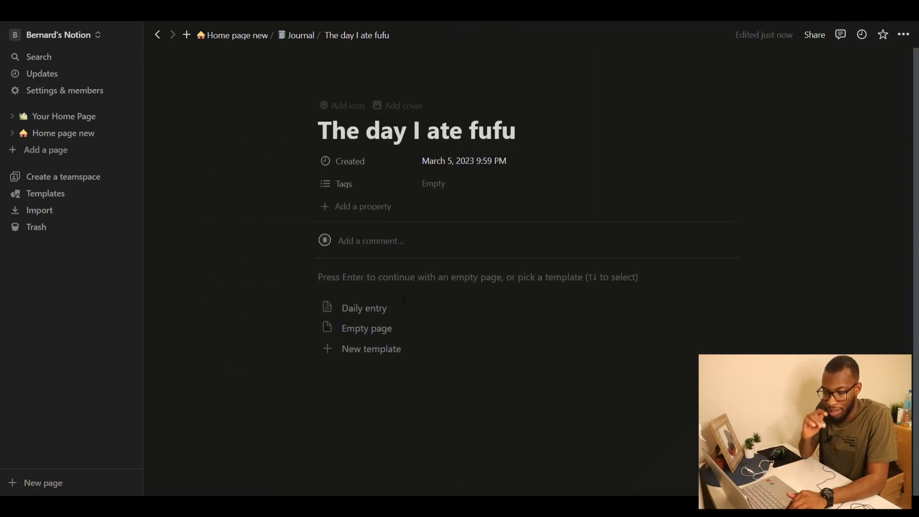
key(Return)
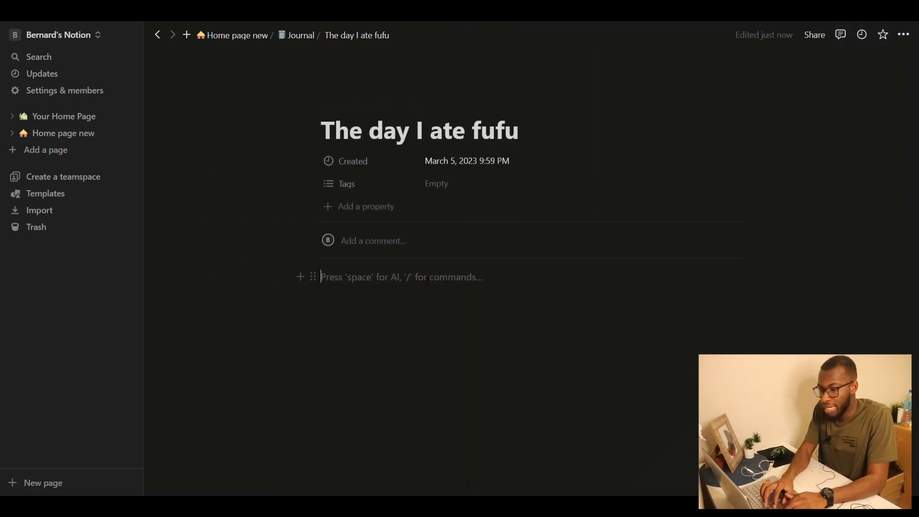
Write the entry's text: "That day was on a sunday I had just come back from church and a church member gave me fufu.".
text(That day w)
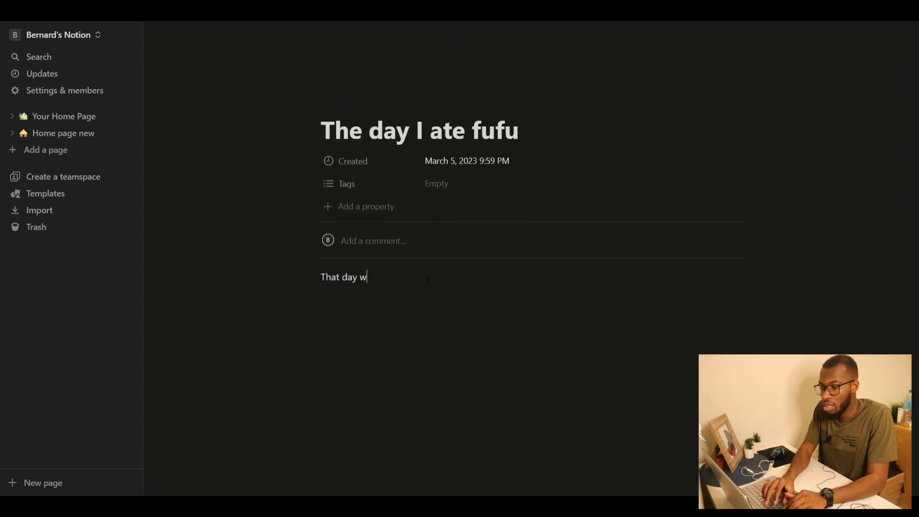
text(as a )
text(on a sunday)
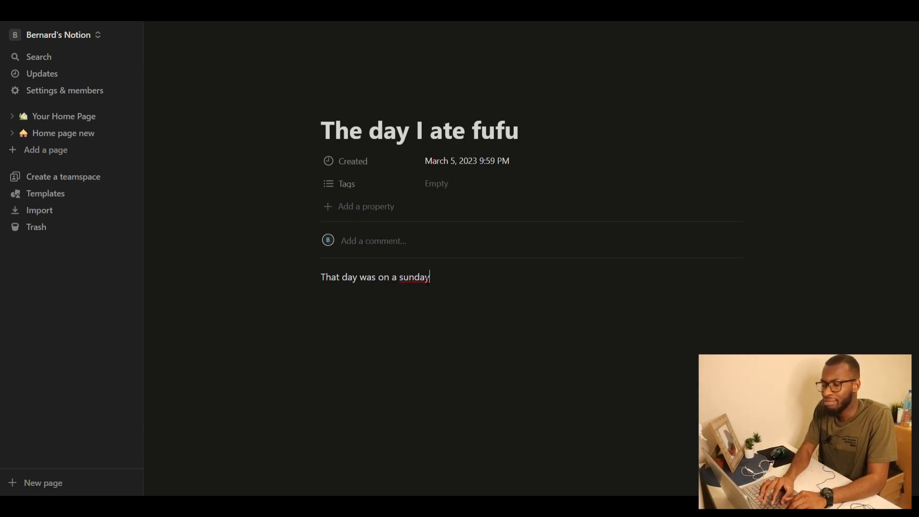
text( I had just come g)
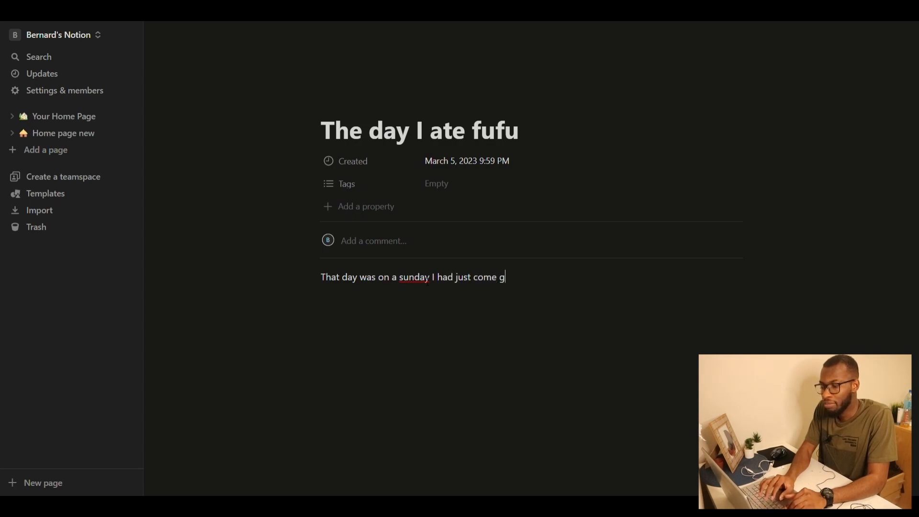
key(BackSpace)
text(back )
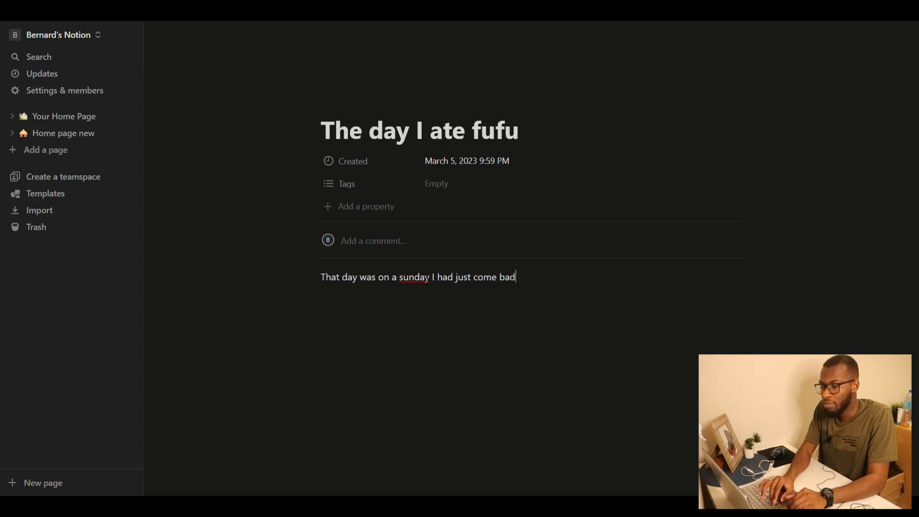
text(from ch)
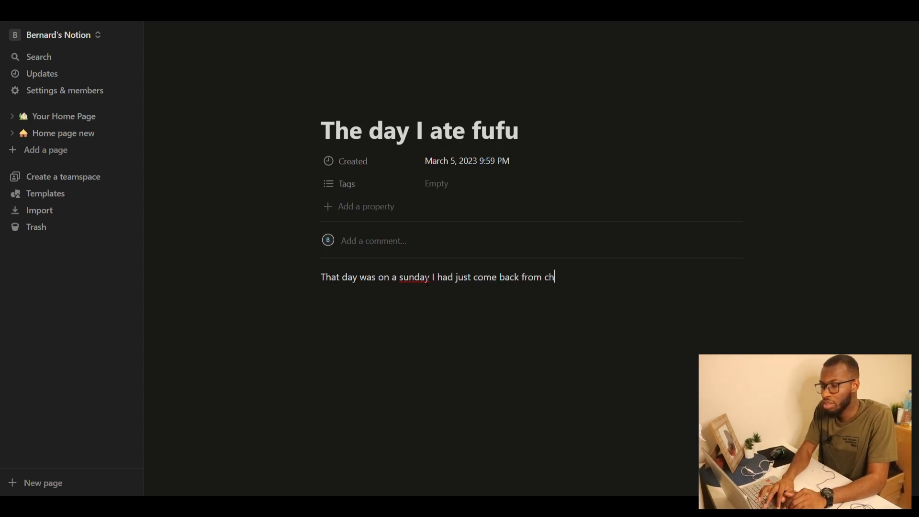
text(urch and )
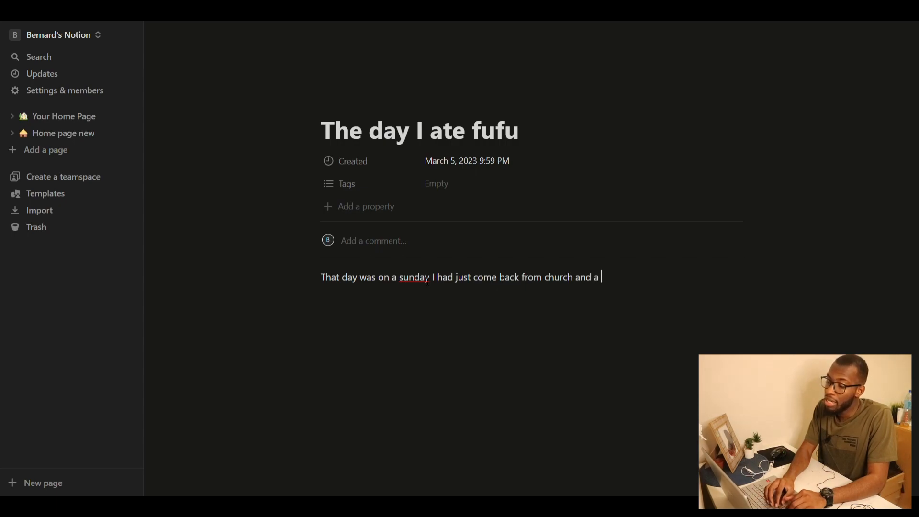
text(a ch)
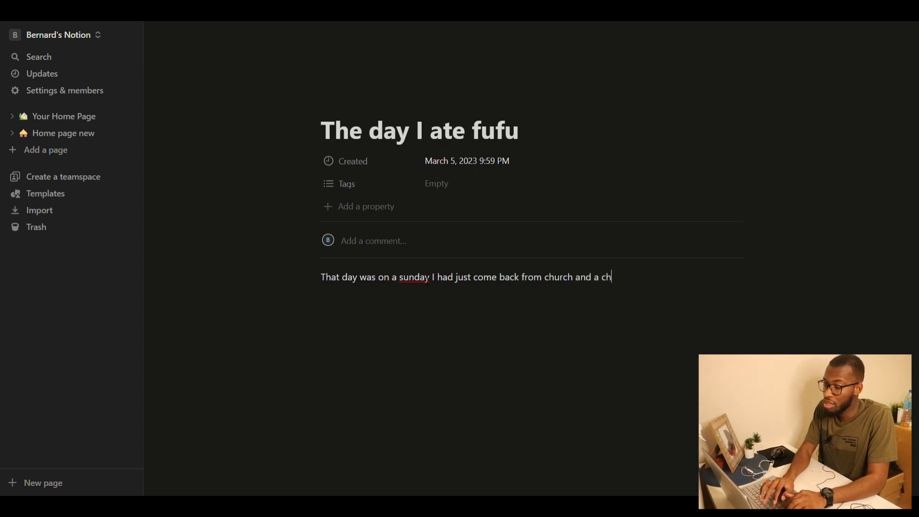
text(urche me)
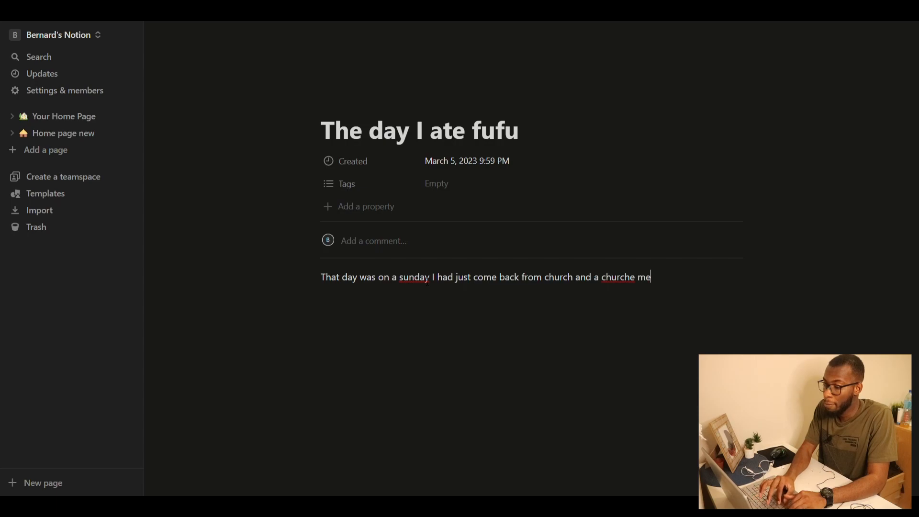
key(BackSpace)
key(BackSpace)
key(BackSpace)
key(BackSpace)
text(mea)
key(BackSpace)
text(mber)
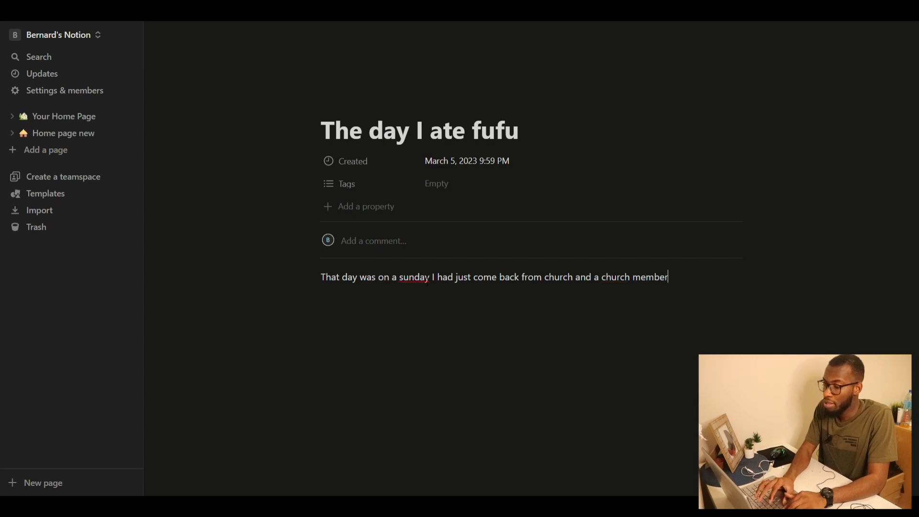
text( gave )
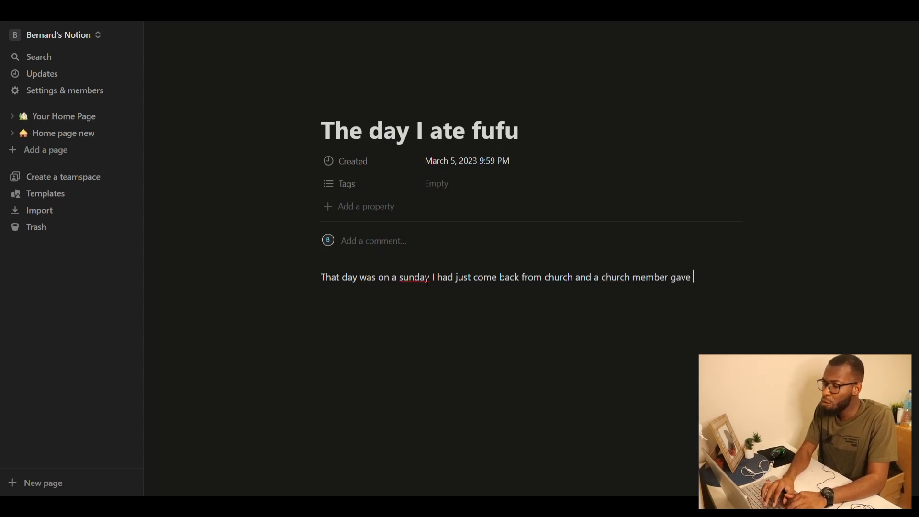
text(me fufuf)
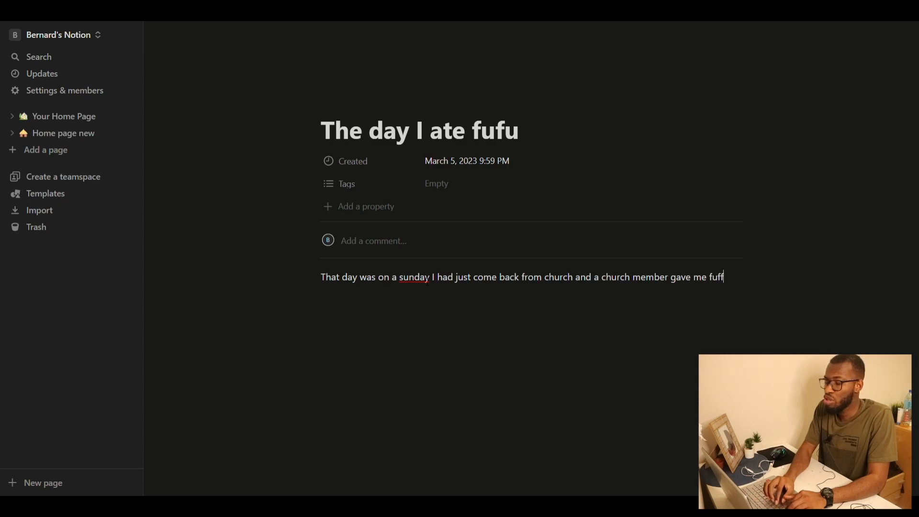
text(.)
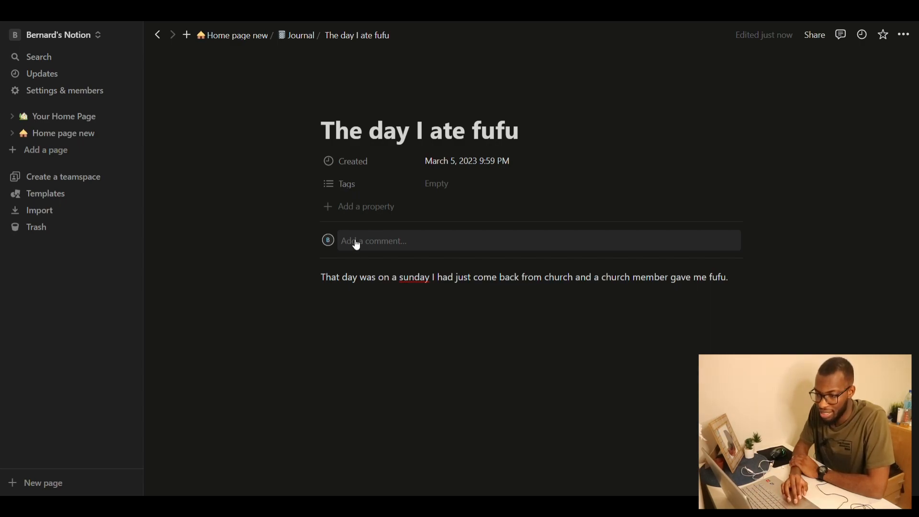
Return to Home page new and open the My links page under Resources, starting it as an empty page.
click(236, 43)
scroll(500, 430, down, 4)
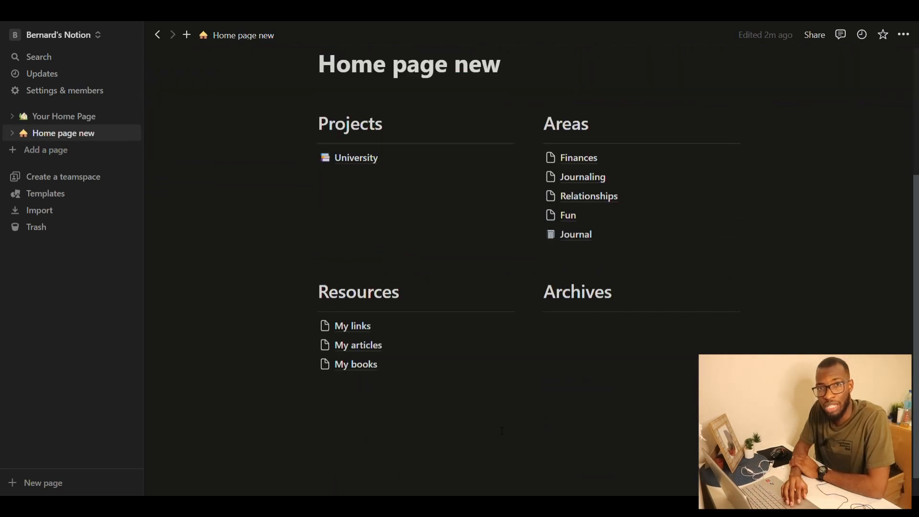
mouse_move(541, 380)
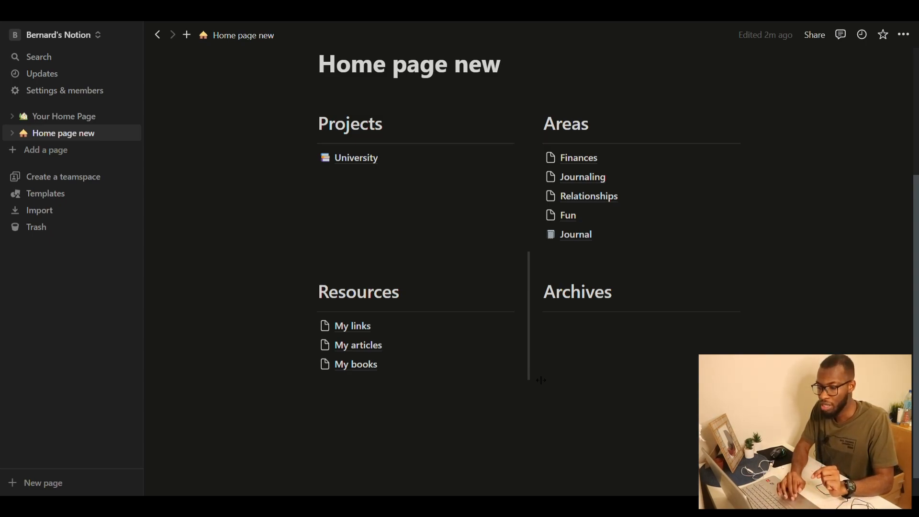
click(375, 330)
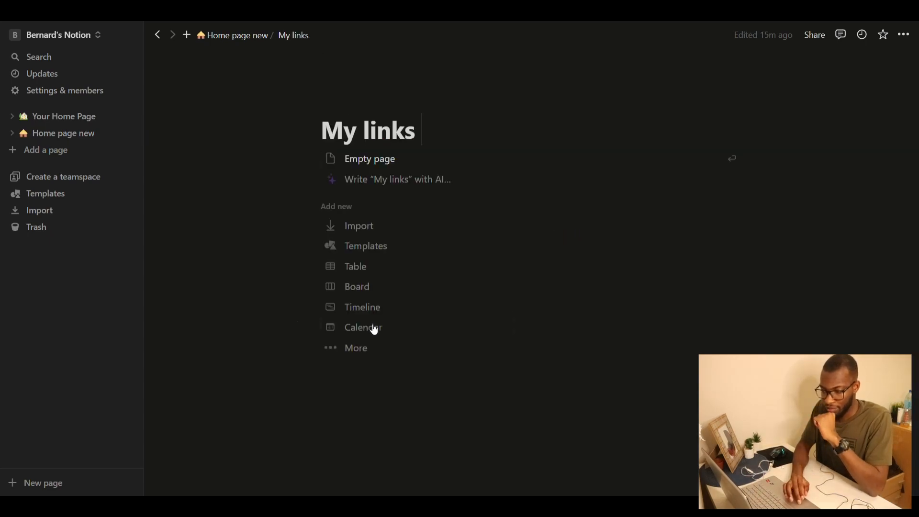
click(391, 160)
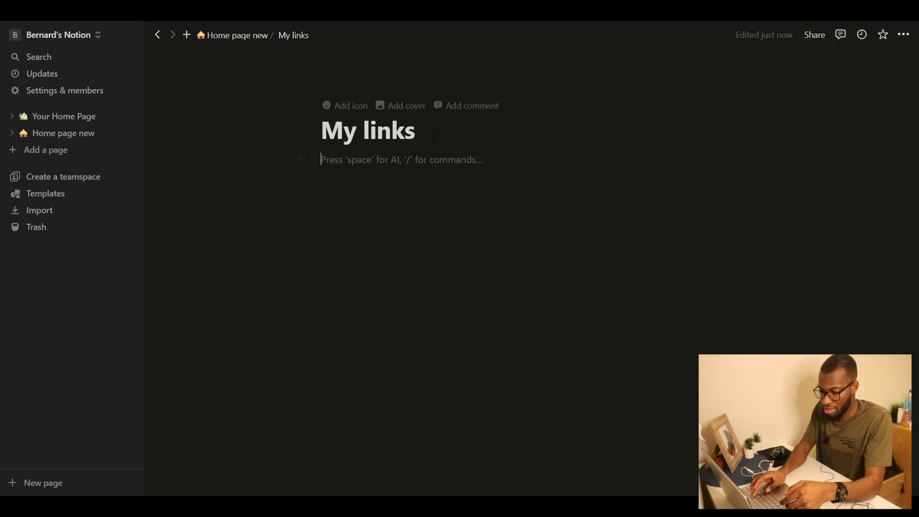
key(BackSpace)
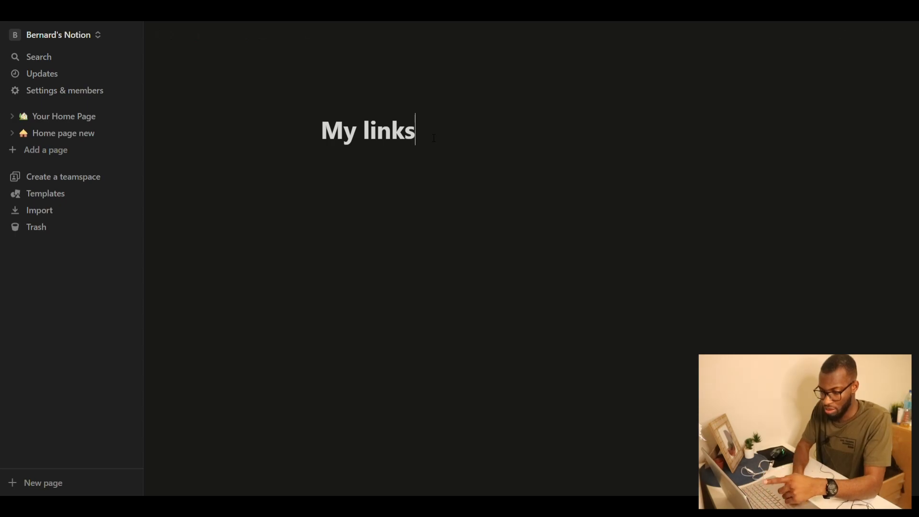
text(*)
key(Return)
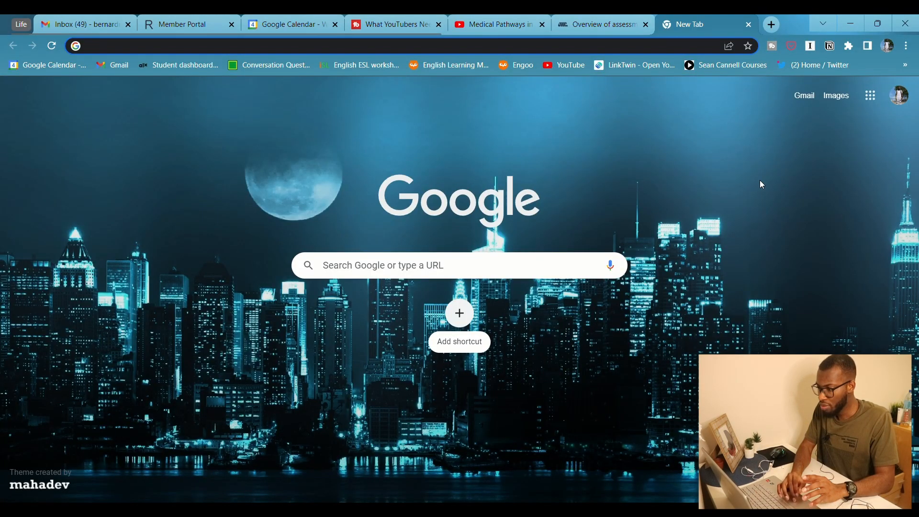
Switch to Chrome and search Google for "recipies for fufu".
click(809, 138)
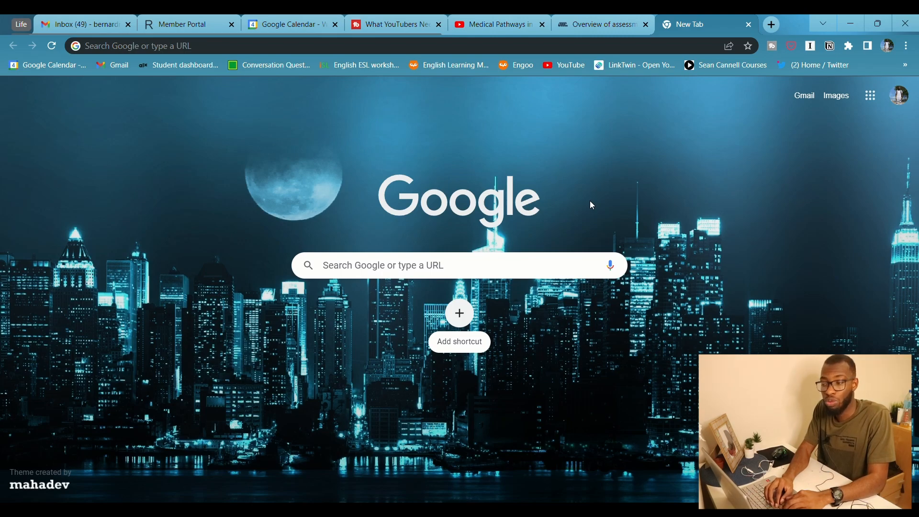
click(544, 48)
text(redi)
key(BackSpace)
key(BackSpace)
text(ci)
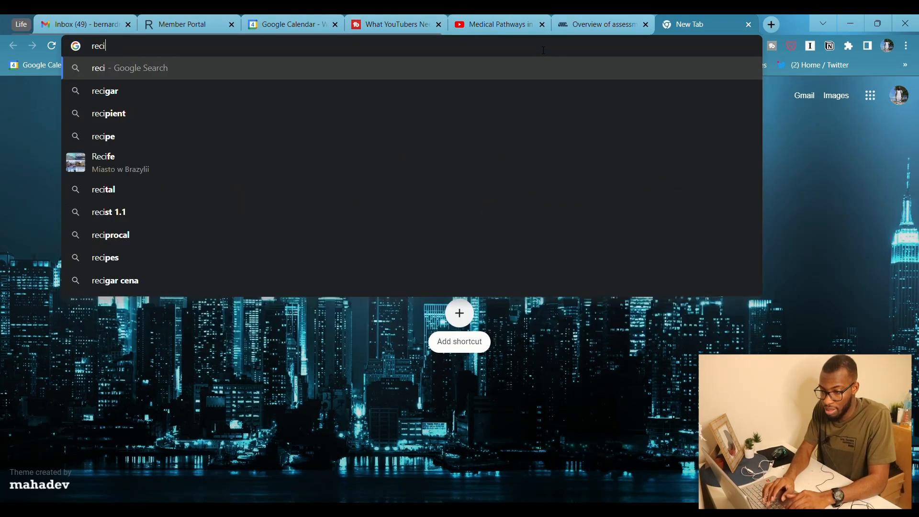
text(pies for fuff)
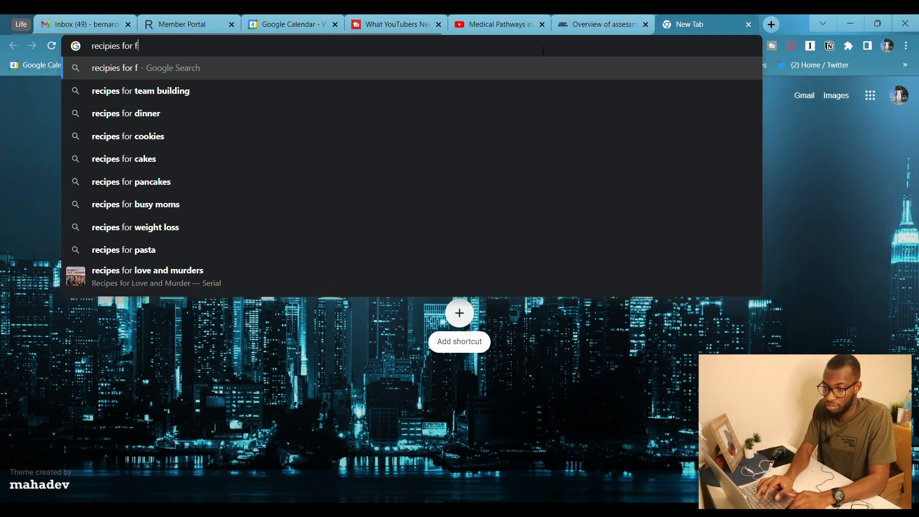
key(Return)
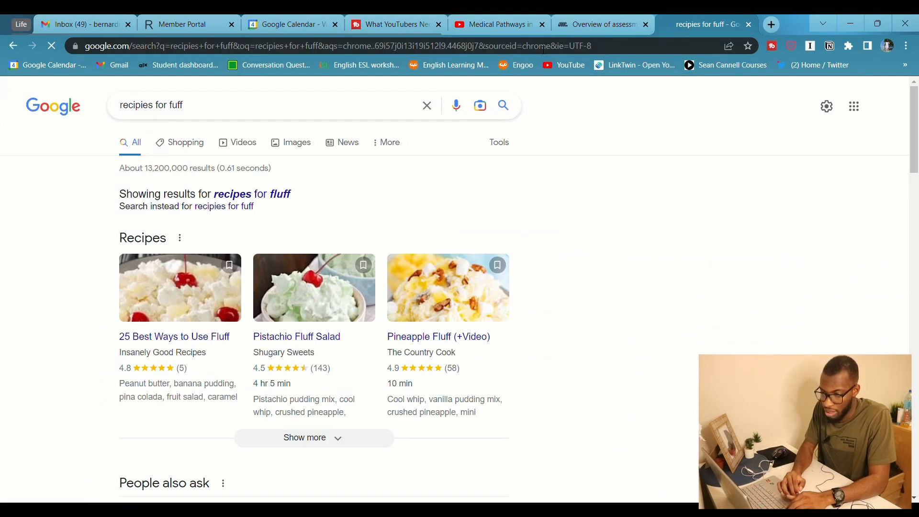
click(290, 99)
key(BackSpace)
key(BackSpace)
text(fu)
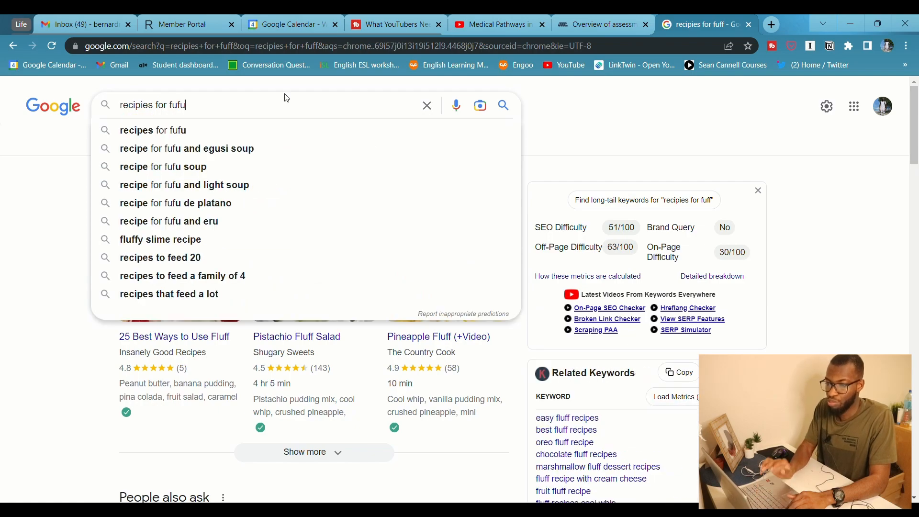
key(Return)
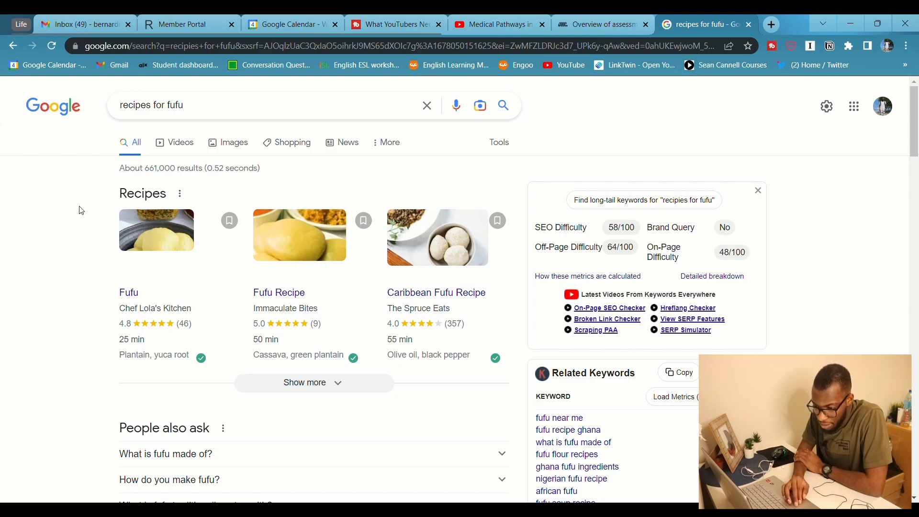
Open the West African Fufu recipe from Chef Lola's Kitchen, accept its cookie consent and look through the article.
scroll(82, 210, down, 8)
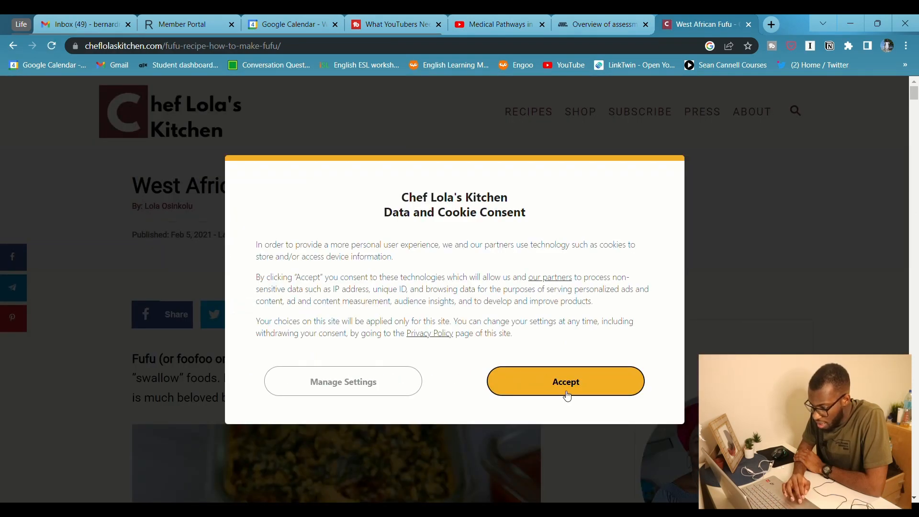
click(574, 391)
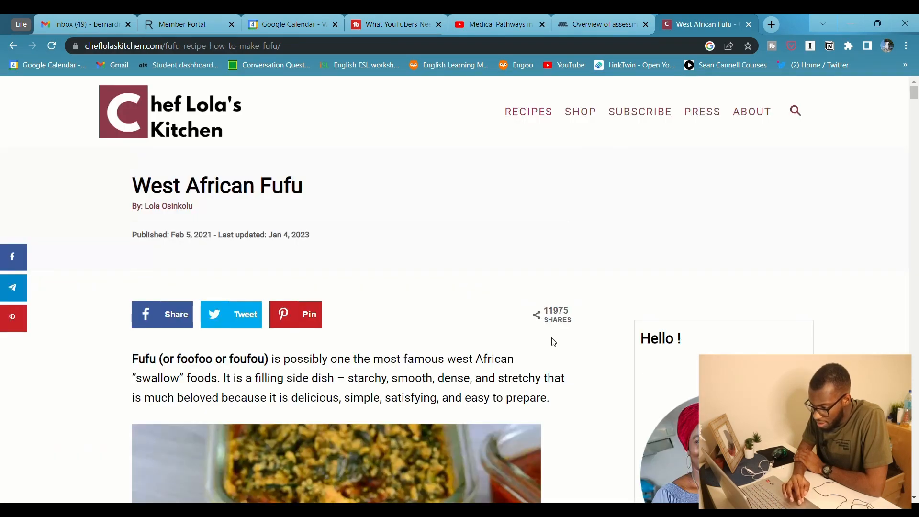
scroll(554, 342, down, 1)
scroll(612, 345, down, 2)
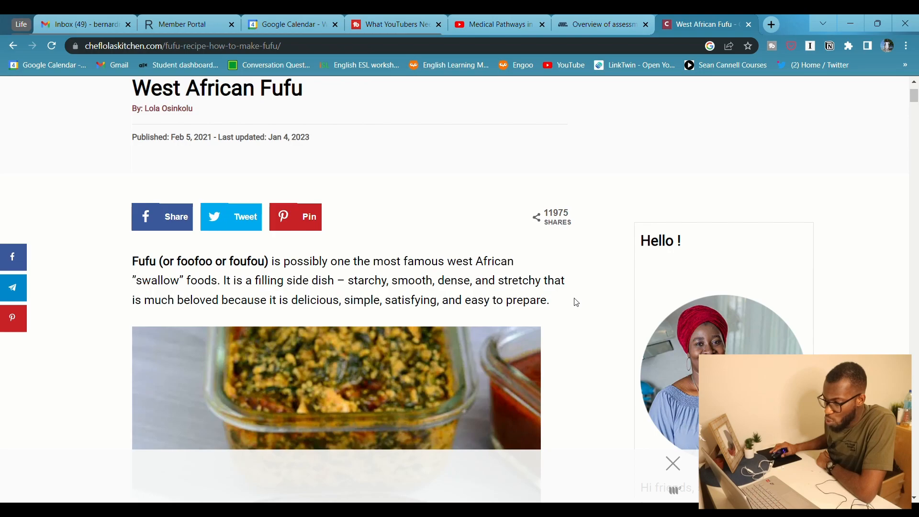
scroll(589, 311, down, 7)
scroll(555, 268, down, 10)
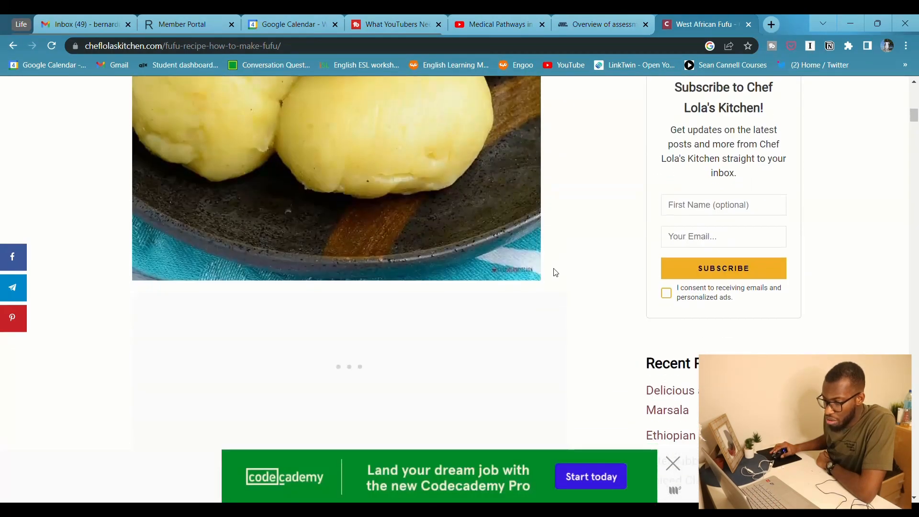
scroll(558, 286, down, 3)
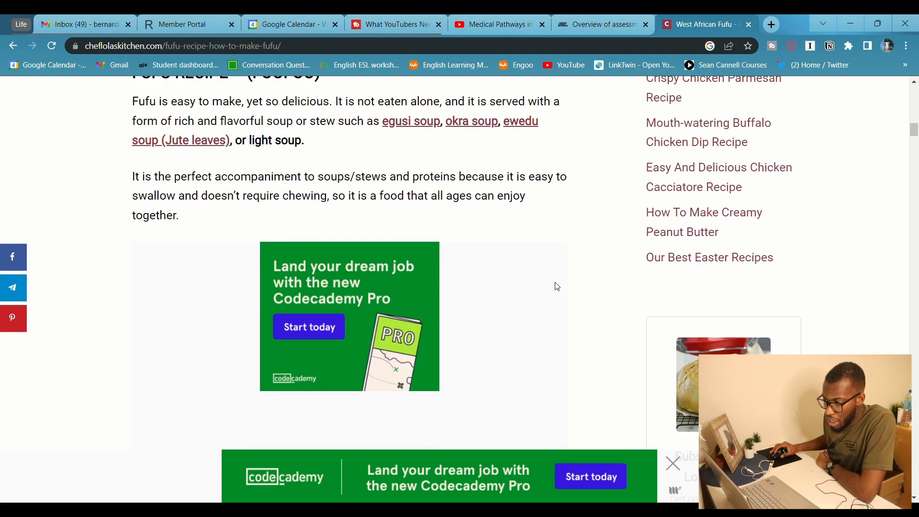
scroll(557, 287, down, 7)
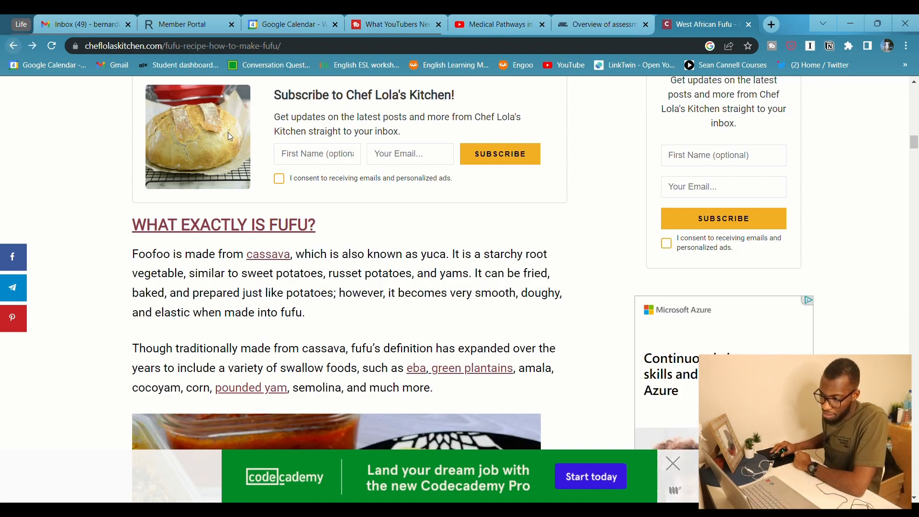
Go back to the search results, open The Spruce Eats' Caribbean Fufu Recipe, reject its cookies and read through the article.
scroll(286, 179, down, 5)
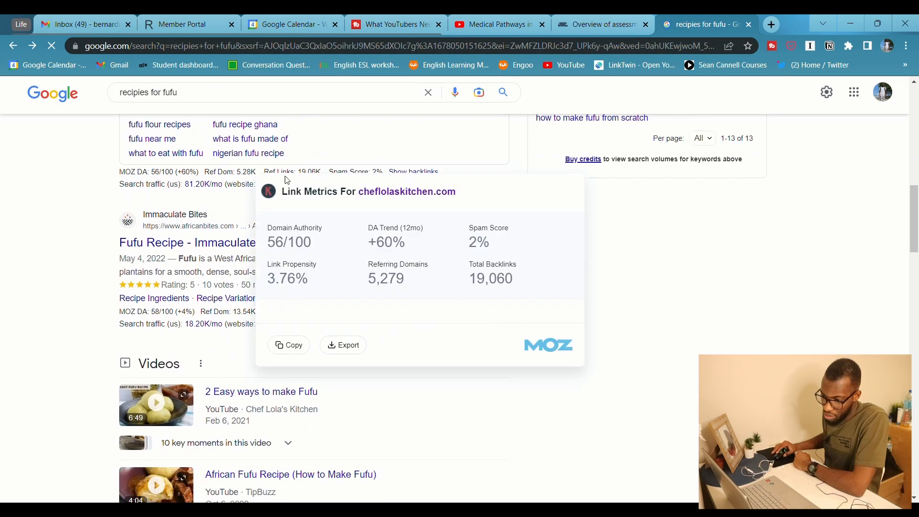
scroll(64, 158, down, 10)
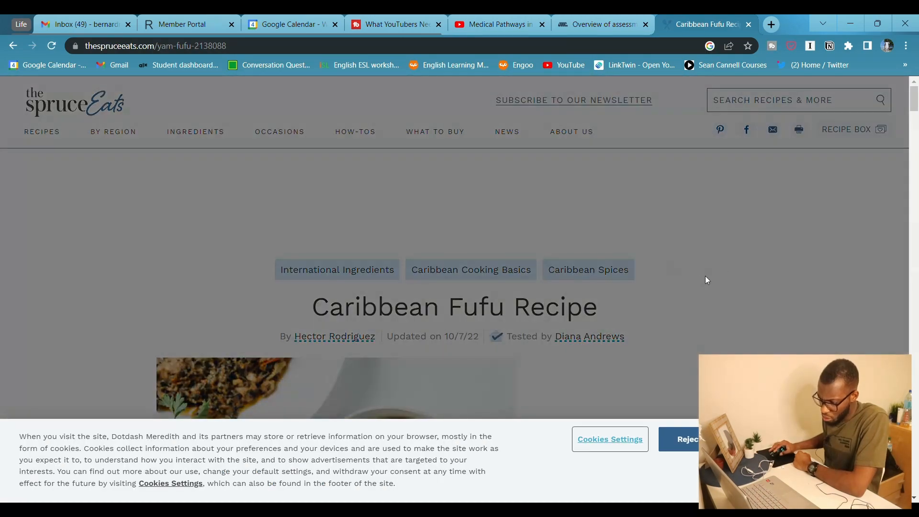
scroll(726, 266, down, 3)
click(677, 439)
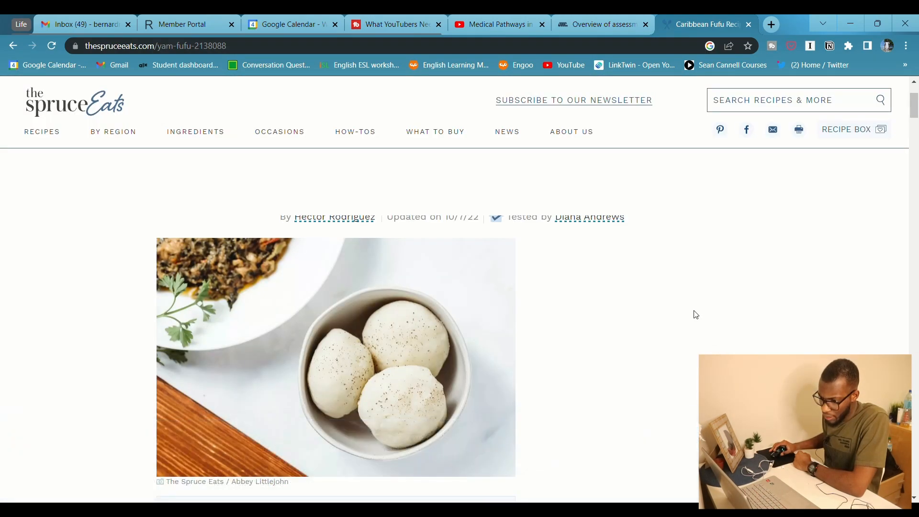
scroll(694, 312, down, 3)
scroll(693, 315, down, 6)
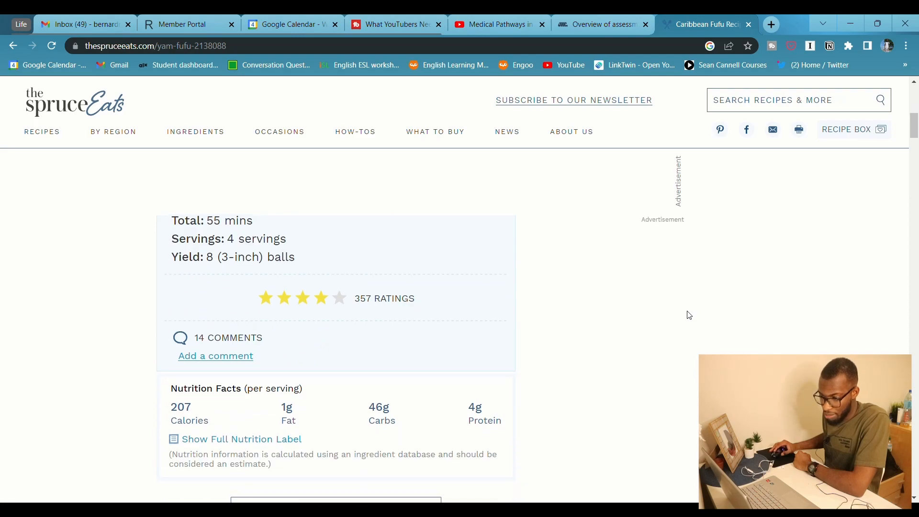
scroll(642, 331, down, 10)
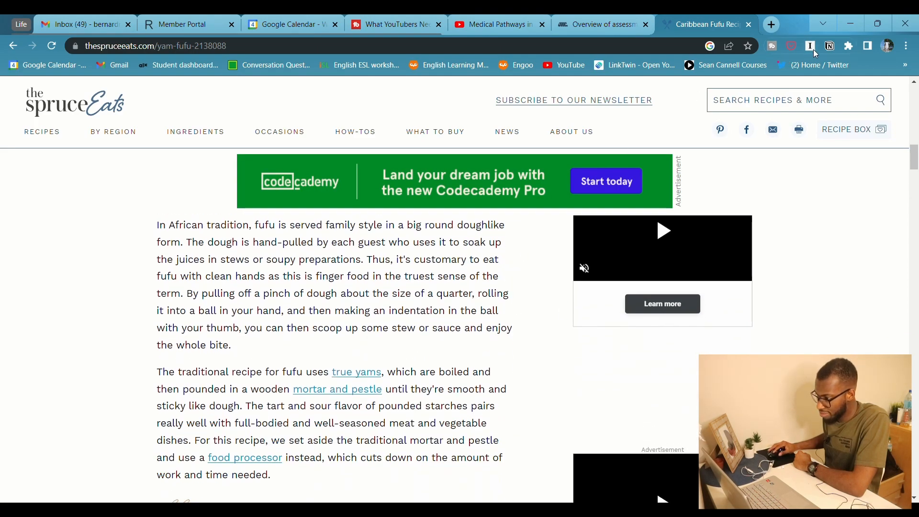
Return to the fufu search results and open Pinterest's 25 Fufu ideas collection.
click(13, 45)
scroll(176, 144, down, 12)
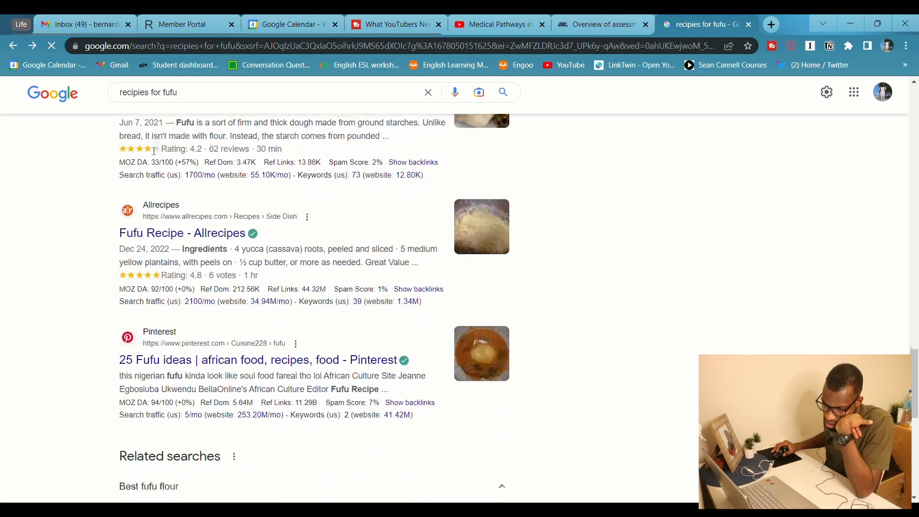
scroll(110, 192, down, 3)
scroll(158, 221, up, 5)
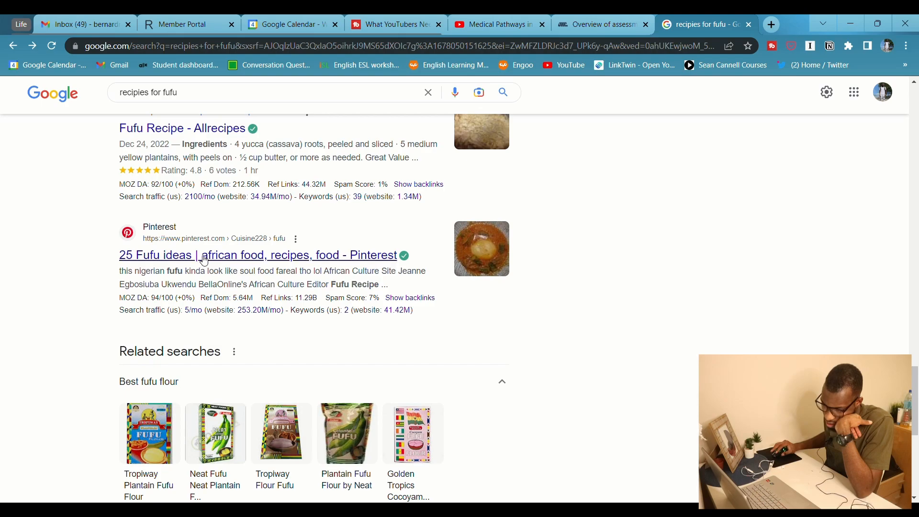
click(204, 260)
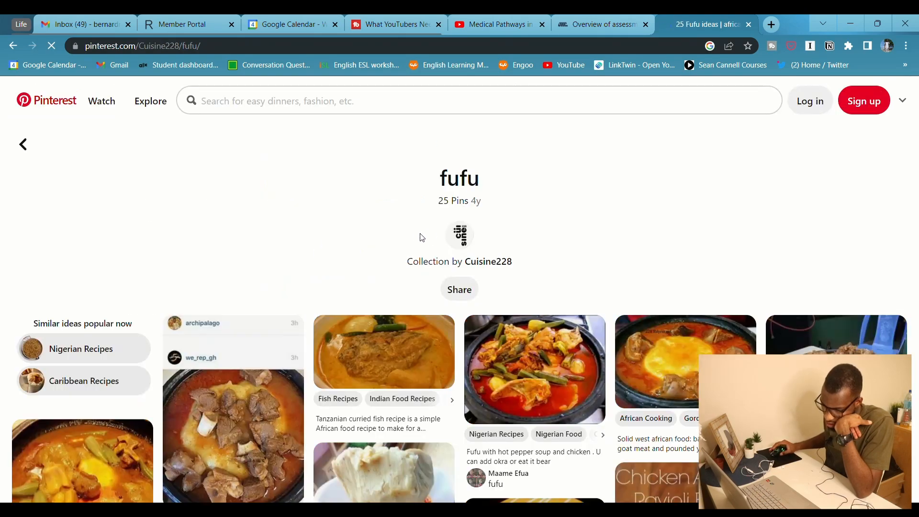
Look through the recipe pins in Cuisine228's fufu collection on Pinterest.
scroll(526, 268, down, 3)
scroll(565, 281, down, 9)
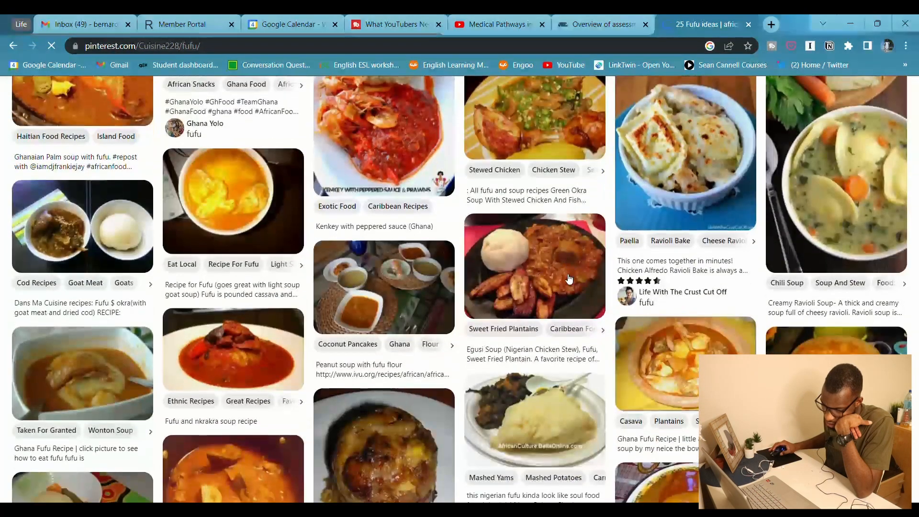
scroll(569, 279, down, 2)
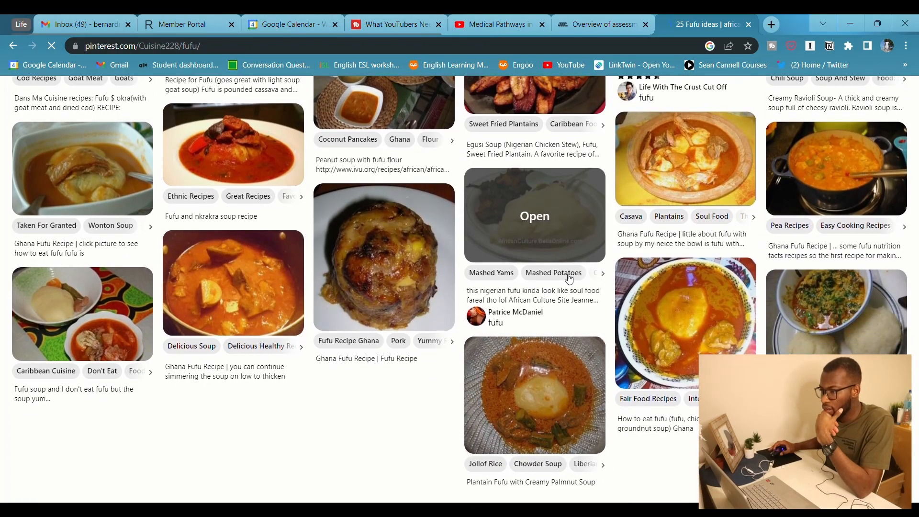
scroll(569, 279, up, 2)
scroll(833, 285, down, 8)
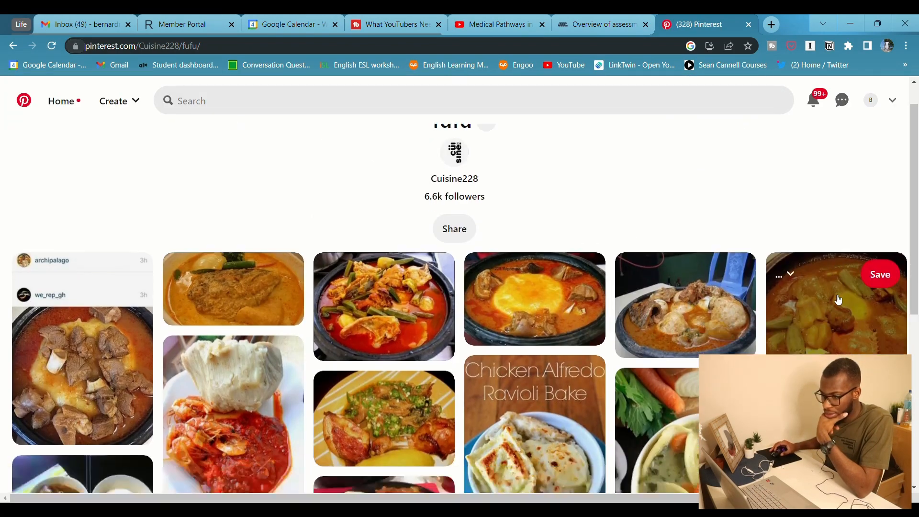
scroll(672, 319, up, 8)
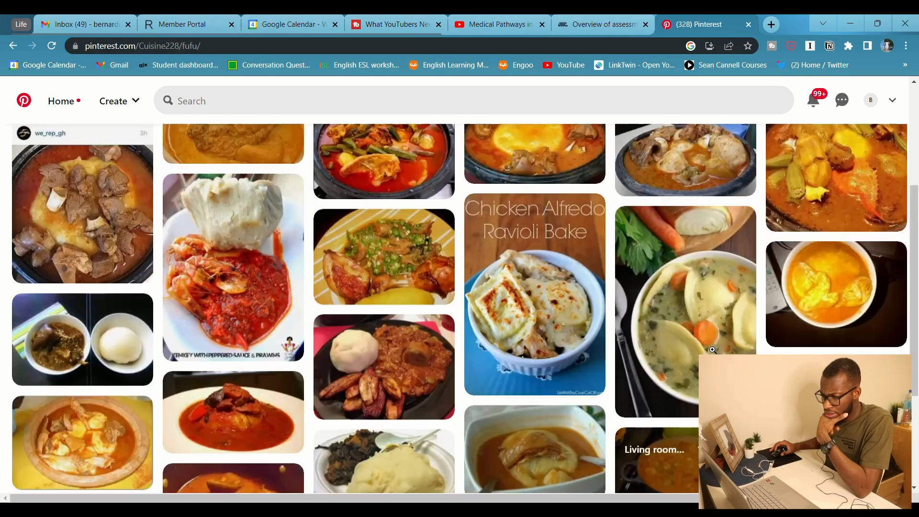
scroll(710, 347, down, 3)
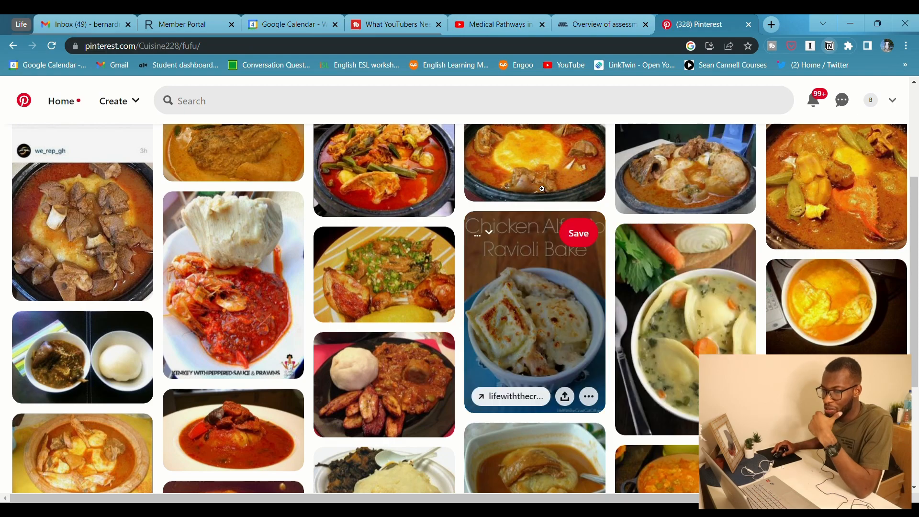
scroll(522, 199, up, 4)
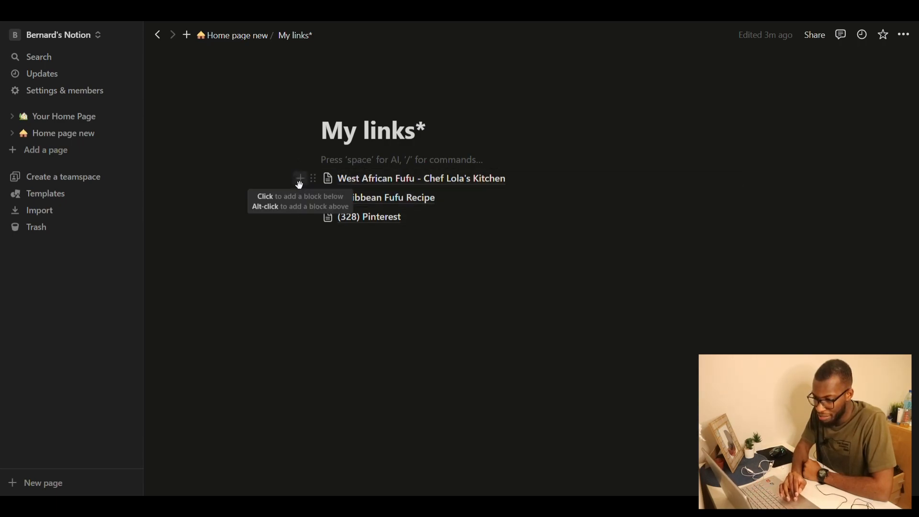
In Notion, remove the empty line above the saved links on My links and open the West African Fufu - Chef Lola's Kitchen page.
key(BackSpace)
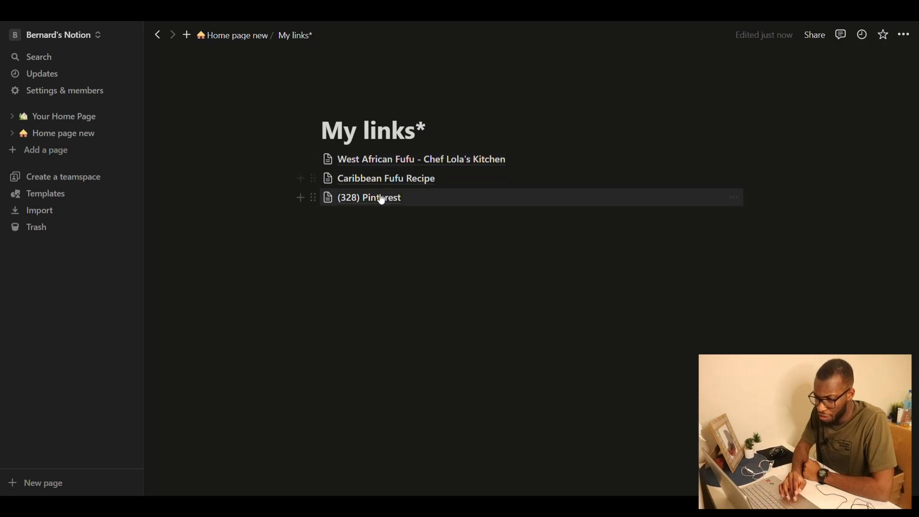
click(431, 162)
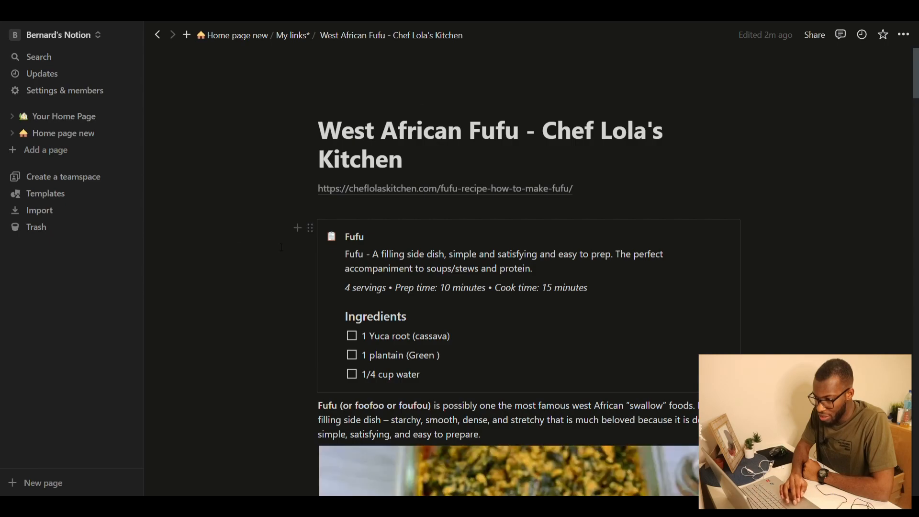
Examine the saved West African Fufu article from its ingredients through the instructions and serving sections, and return towards its beginning.
scroll(281, 248, down, 8)
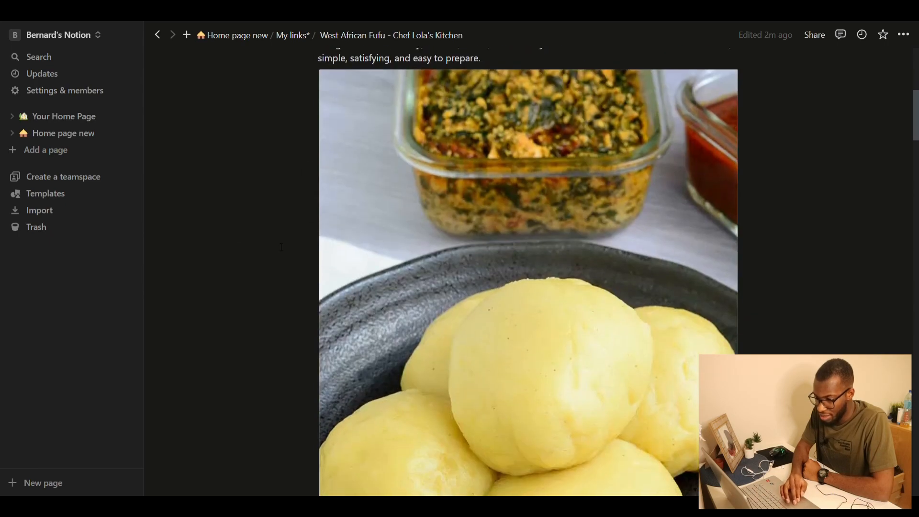
scroll(281, 248, down, 10)
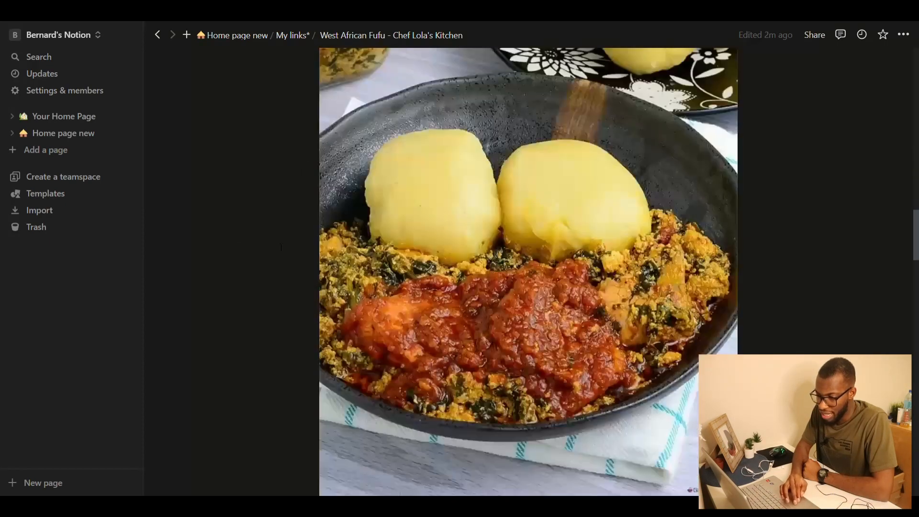
scroll(281, 248, down, 12)
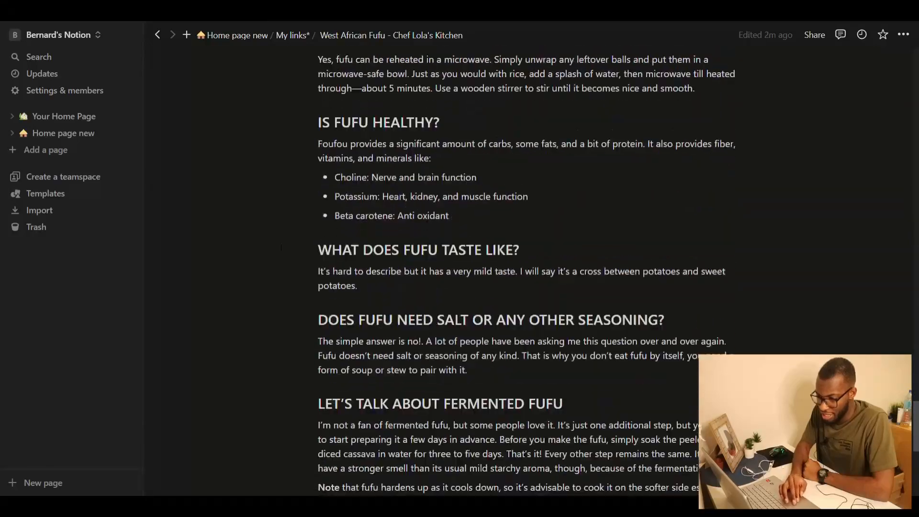
scroll(281, 247, down, 8)
scroll(281, 248, up, 20)
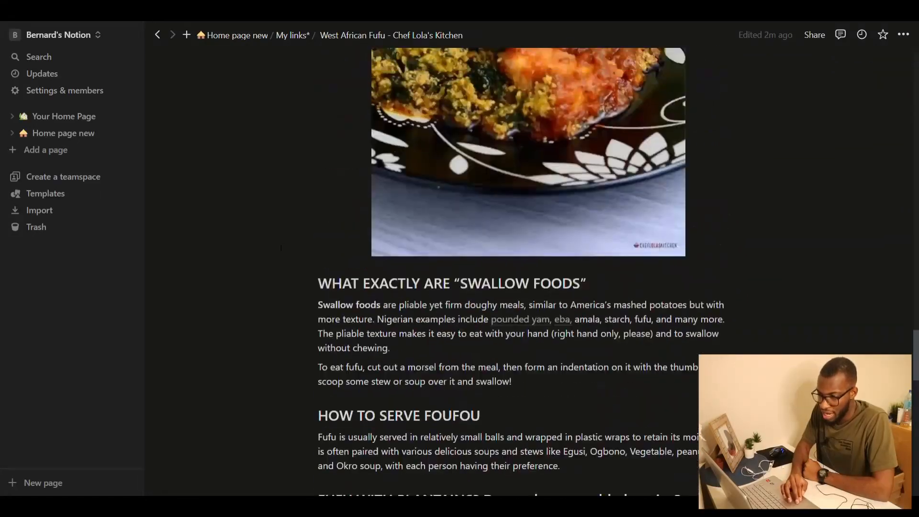
scroll(281, 248, up, 10)
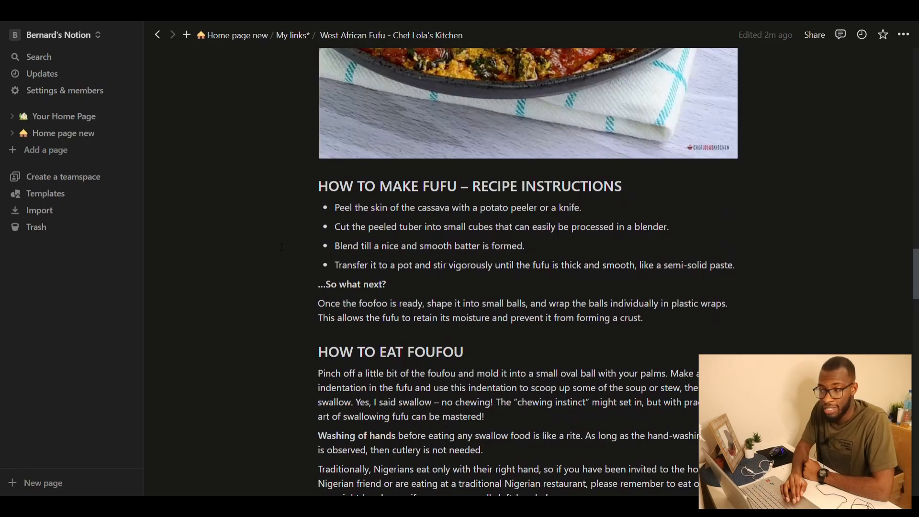
scroll(281, 248, up, 2)
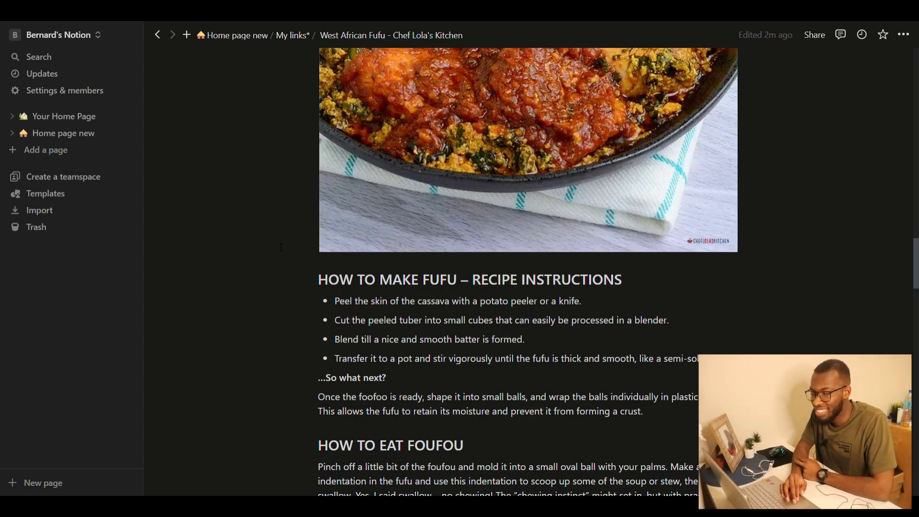
scroll(281, 247, up, 10)
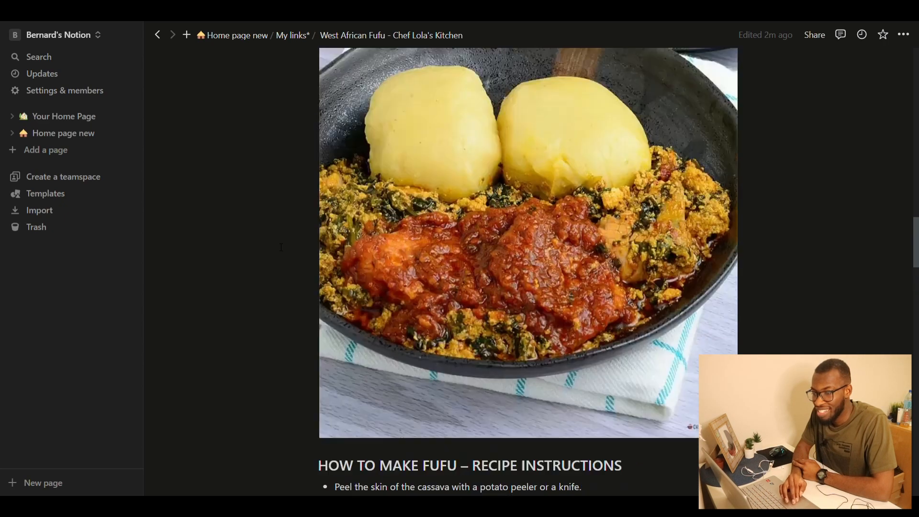
scroll(281, 247, up, 15)
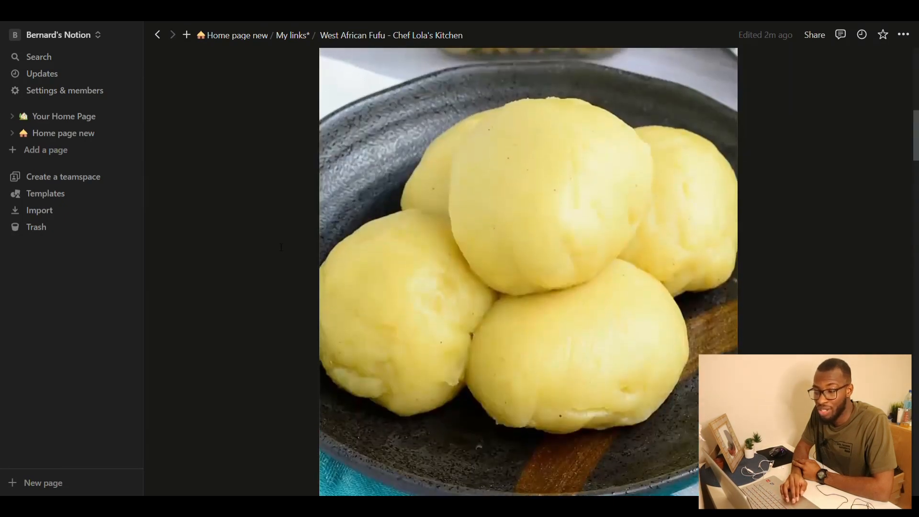
scroll(281, 247, up, 3)
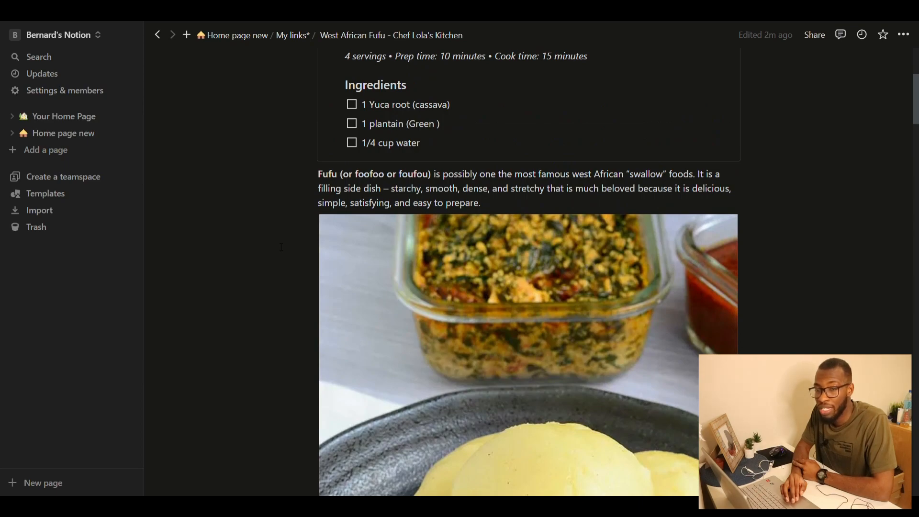